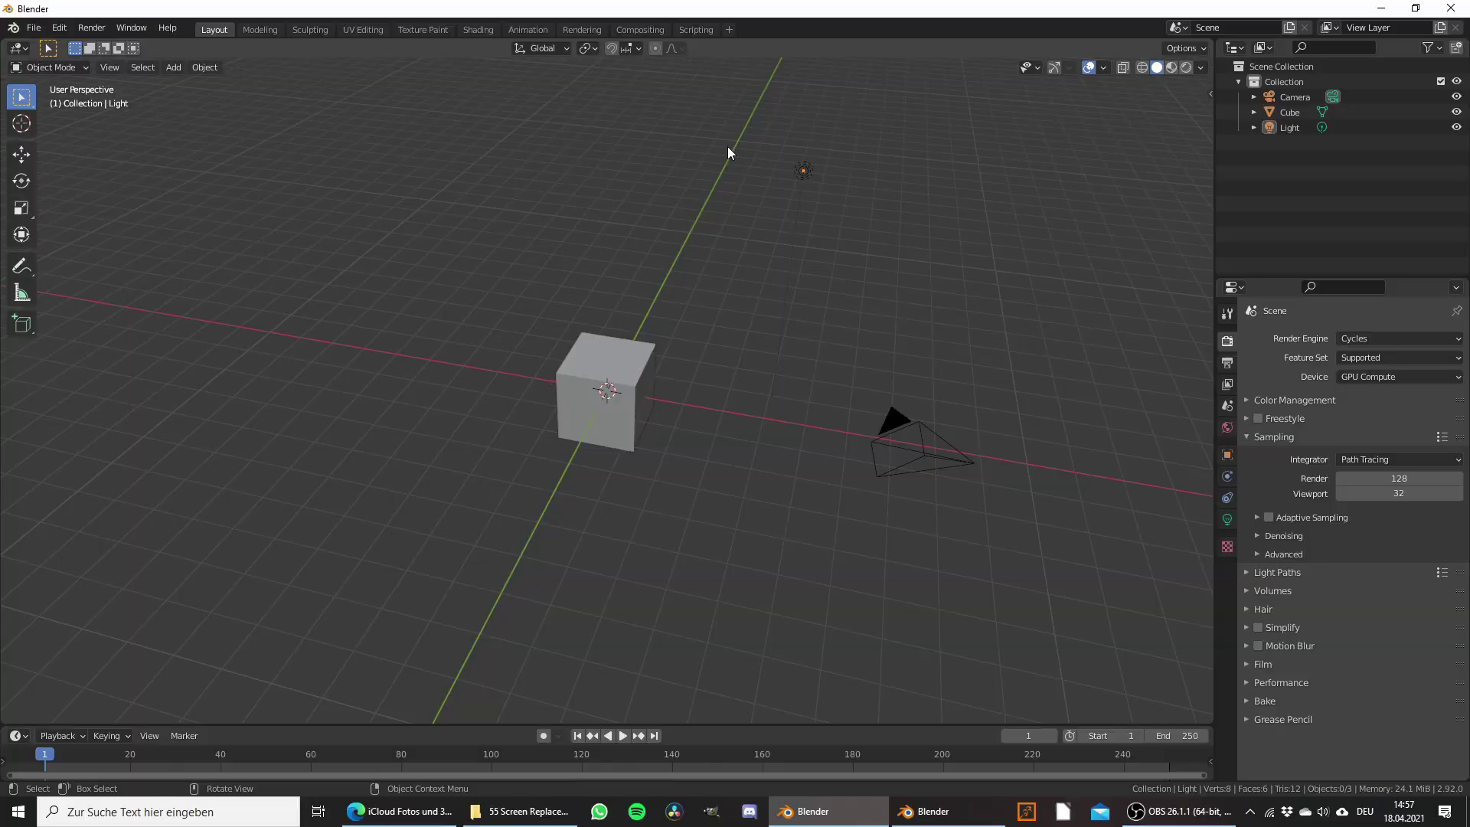
Step: Play the IMG_5844.MOV monitor footage in VLC from the project folder
{"action": "left_click", "coordinate": [531, 811]}
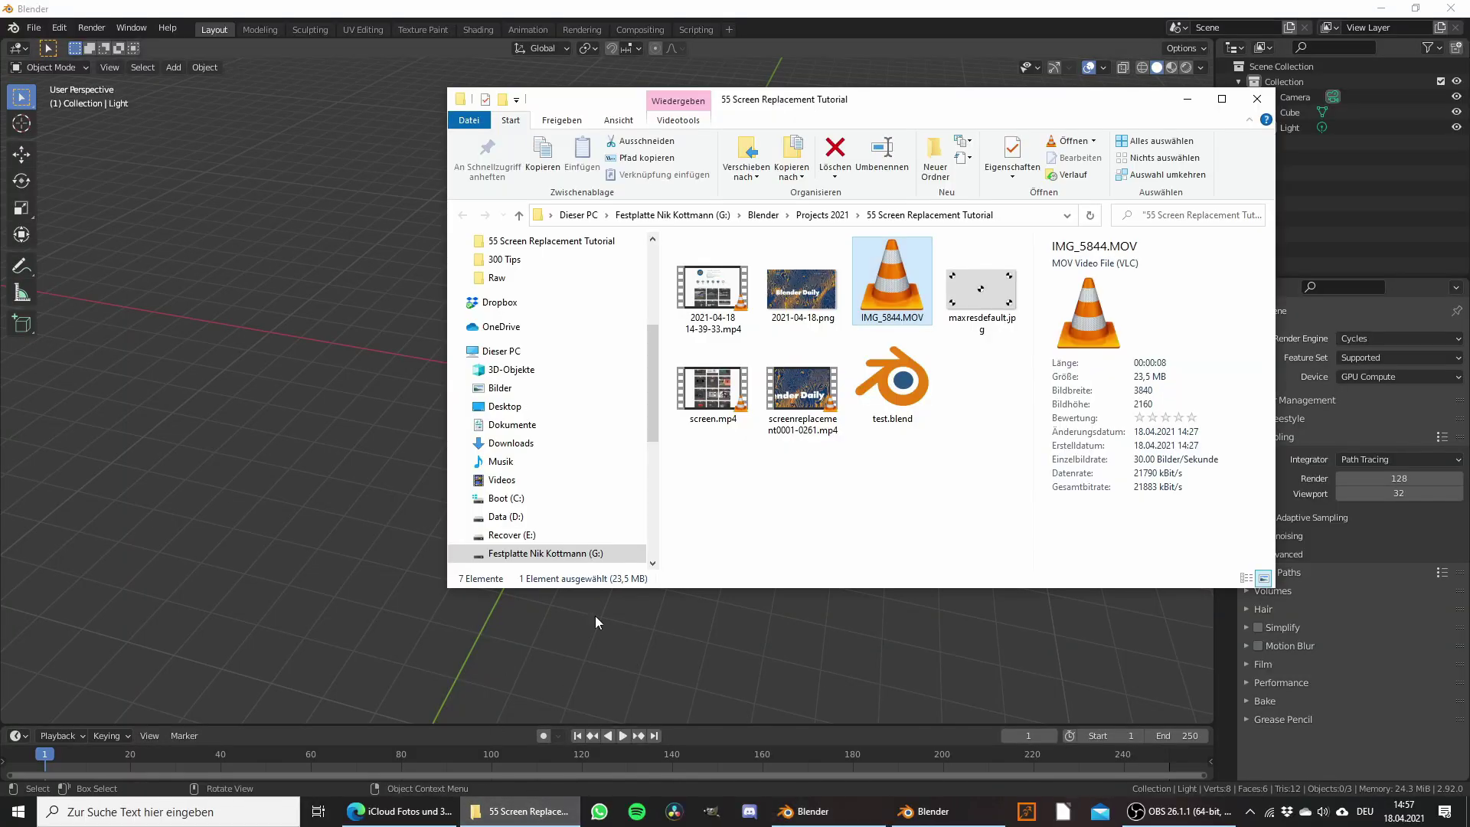
{"action": "double_click", "coordinate": [893, 287]}
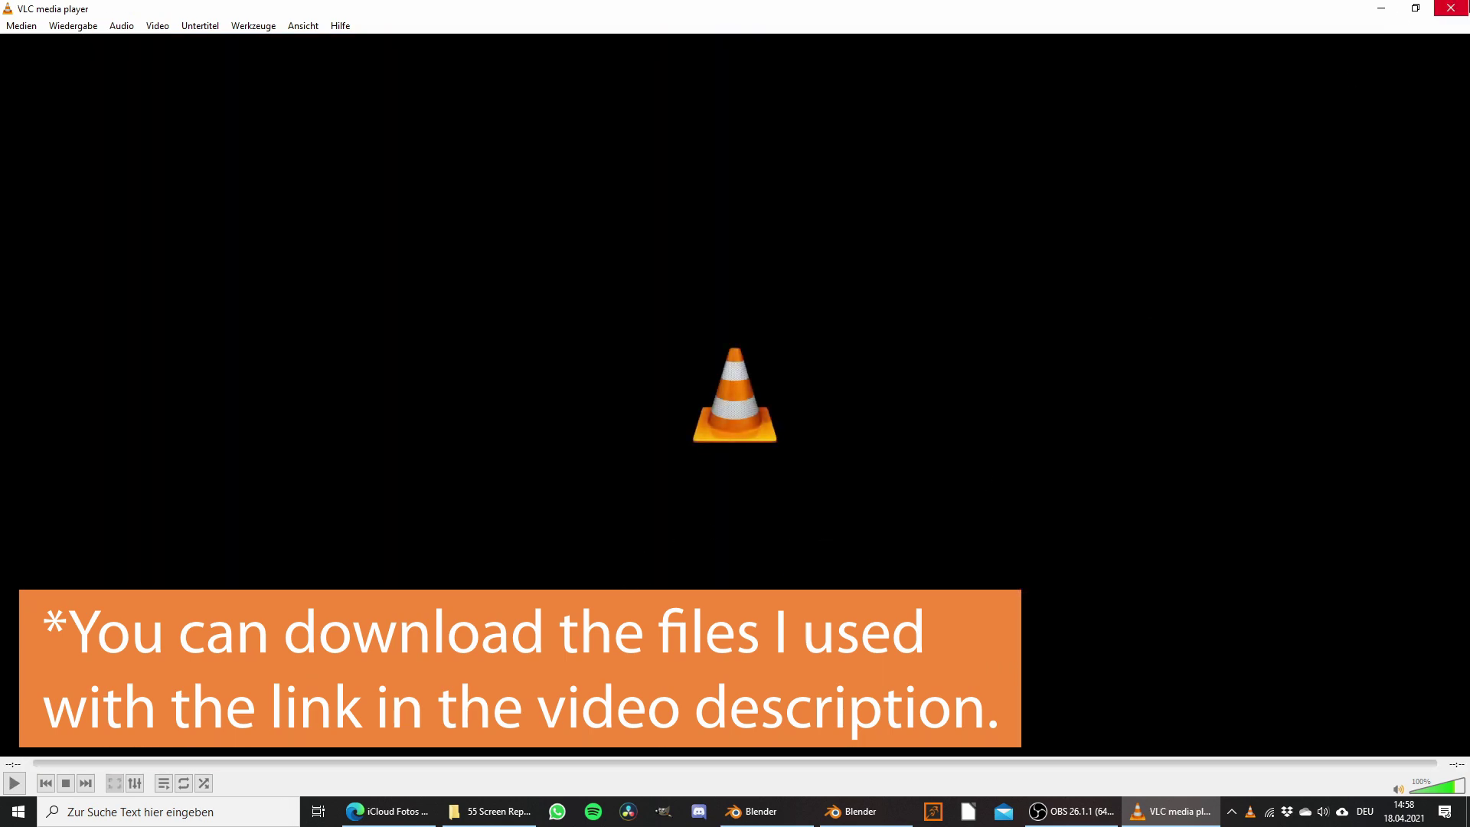
Step: Close VLC, view the maxresdefault.jpg target image in Photos, then close it
{"action": "left_click", "coordinate": [1451, 7]}
{"action": "left_click", "coordinate": [998, 287]}
{"action": "double_click", "coordinate": [998, 286]}
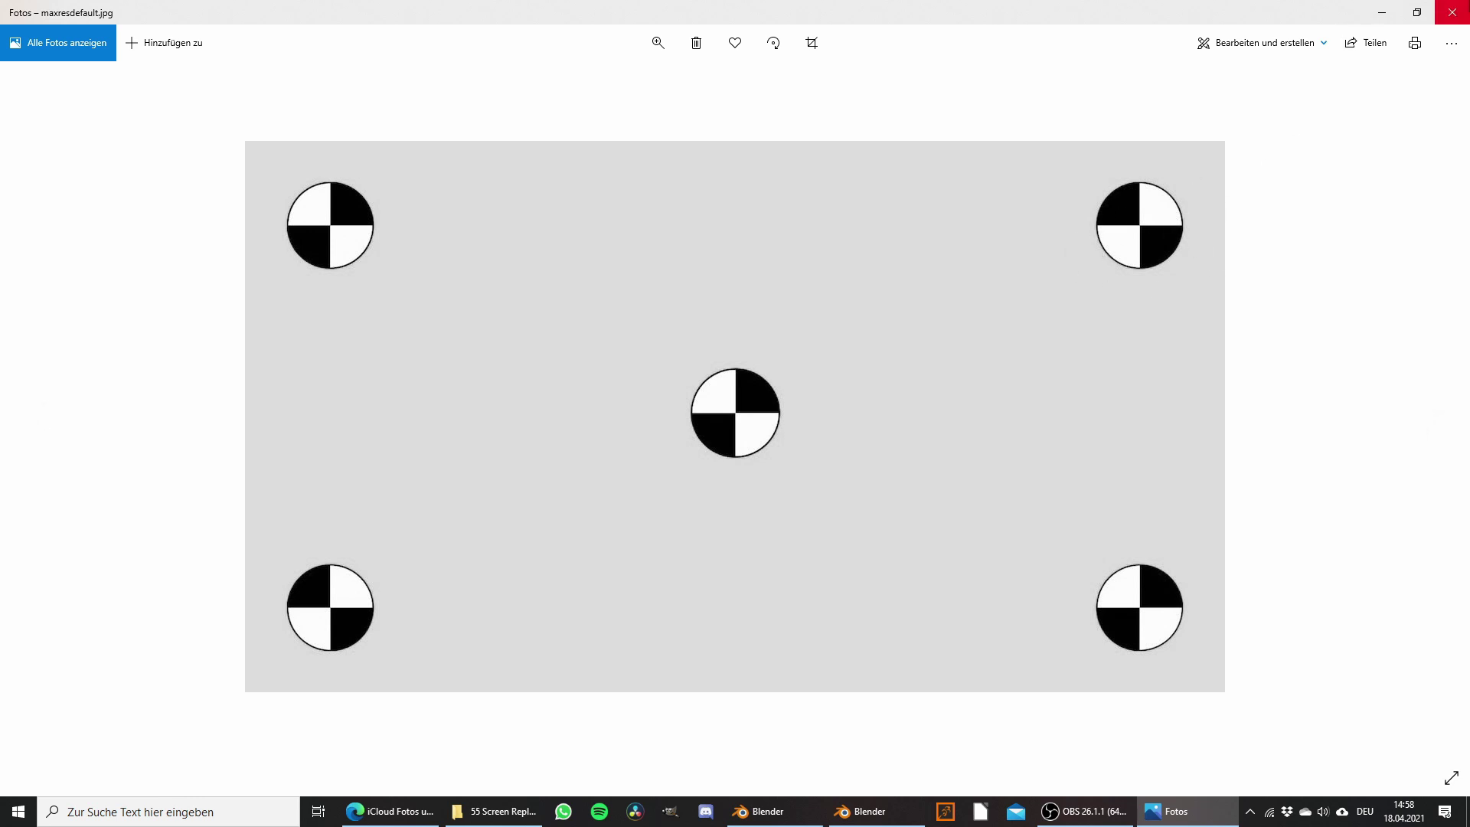
{"action": "left_click", "coordinate": [1452, 12]}
Step: Add a Motion Tracking workspace from the VFX templates and enlarge its clip editor
{"action": "left_click", "coordinate": [263, 280]}
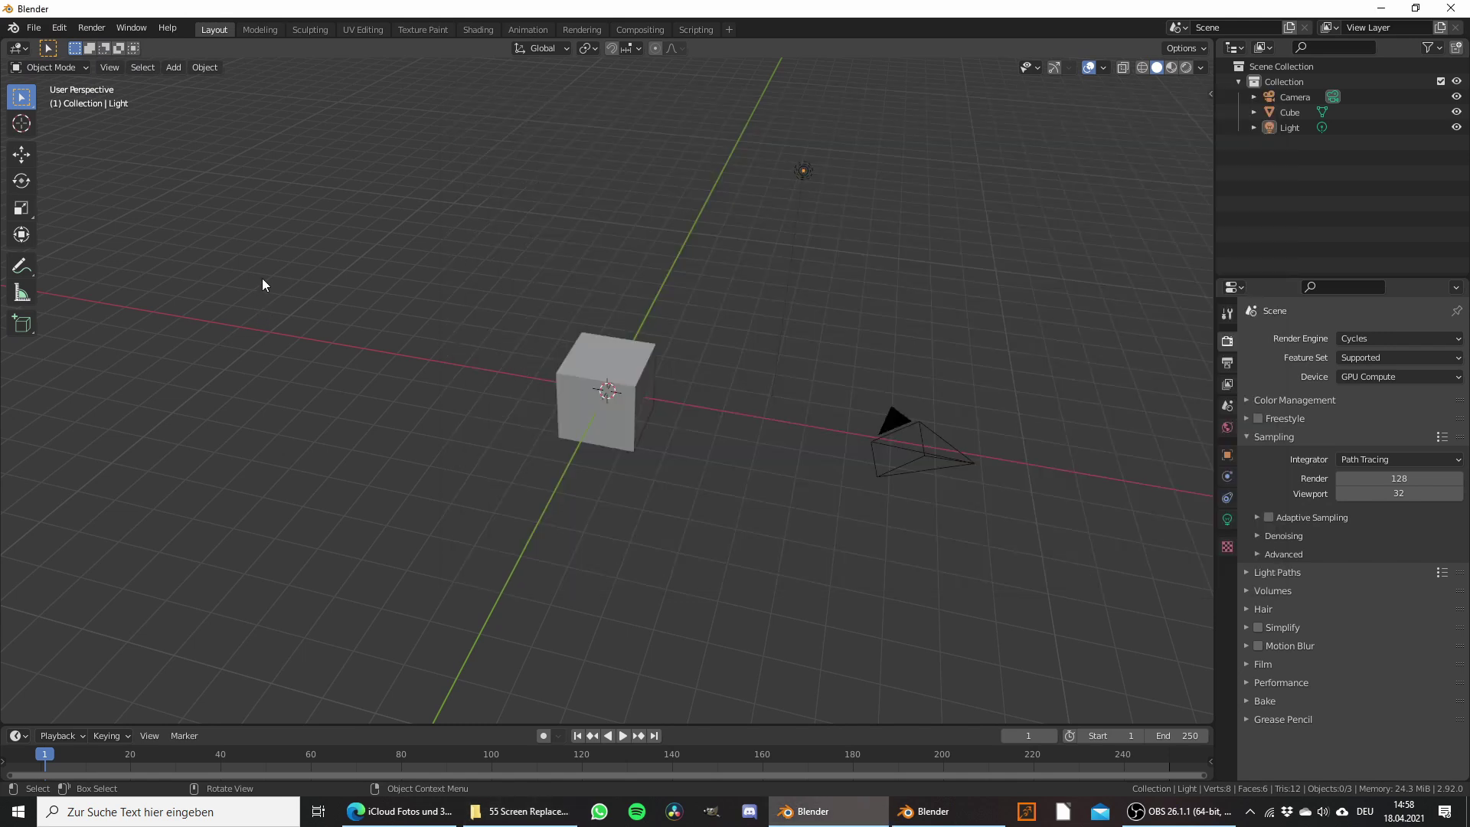
{"action": "left_click", "coordinate": [729, 28]}
{"action": "mouse_move", "coordinate": [676, 101]}
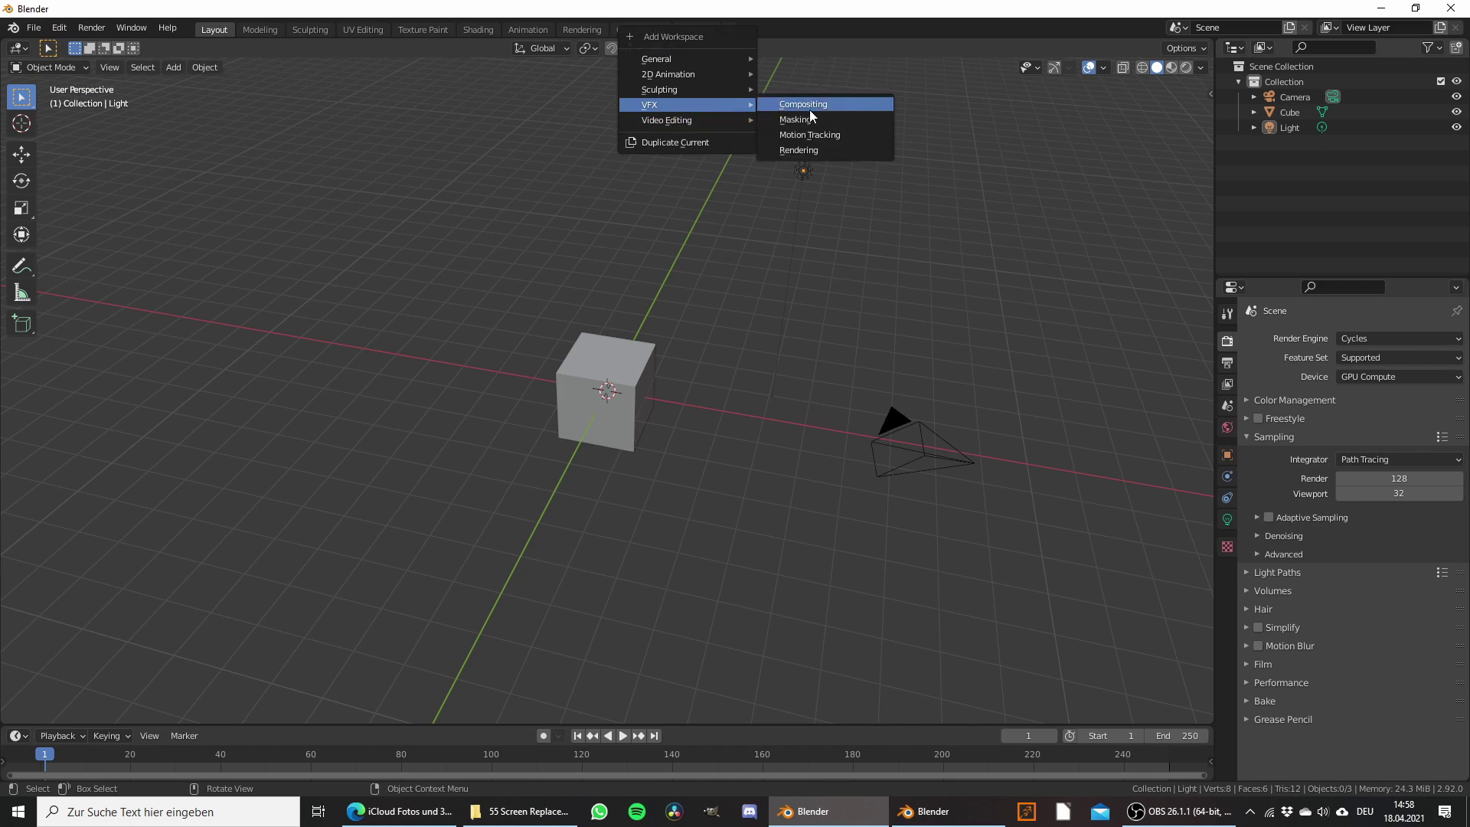
{"action": "left_click", "coordinate": [846, 134]}
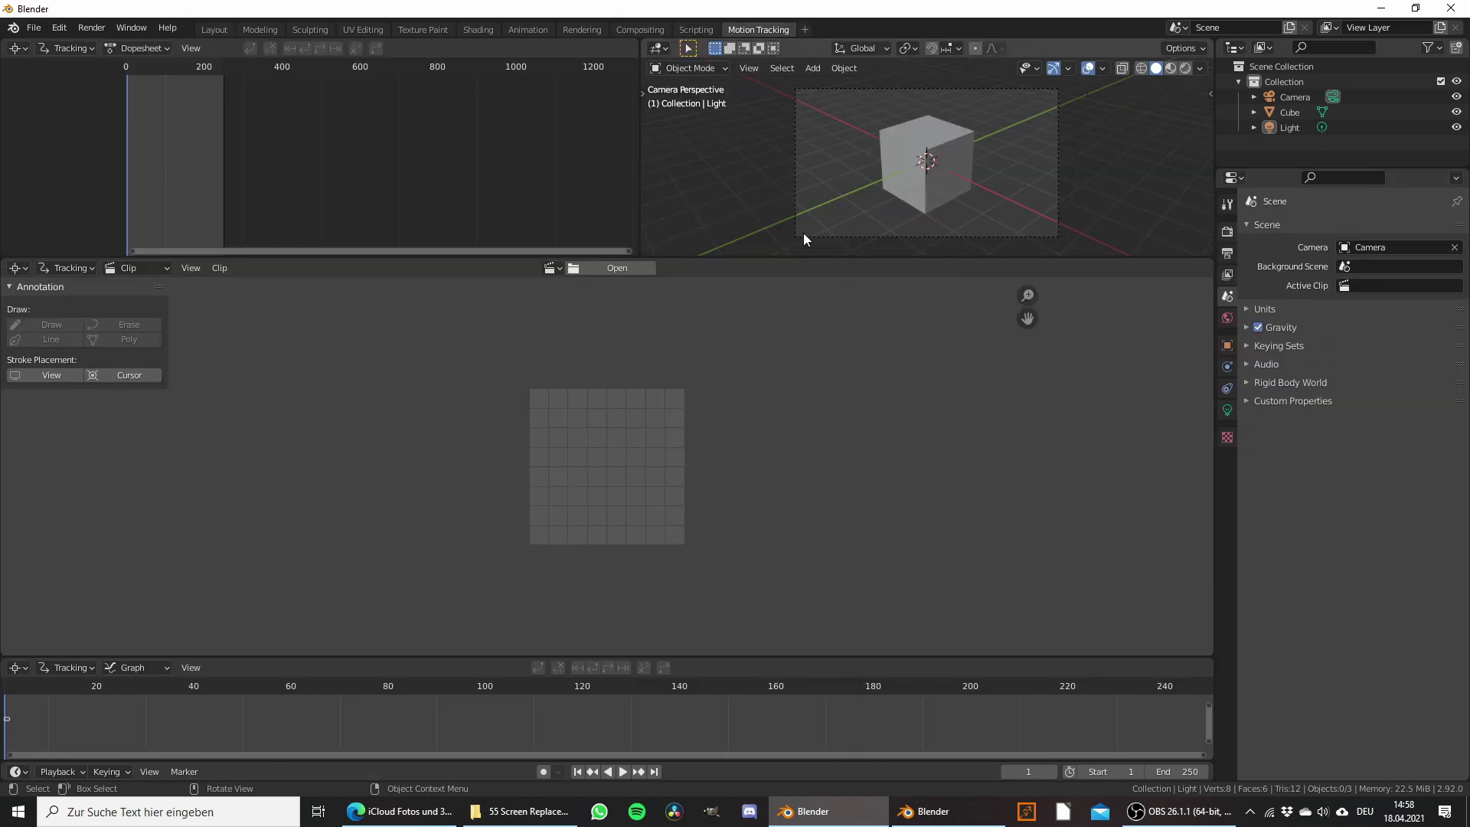
{"action": "left_click_drag", "start_coordinate": [744, 258], "coordinate": [613, 58]}
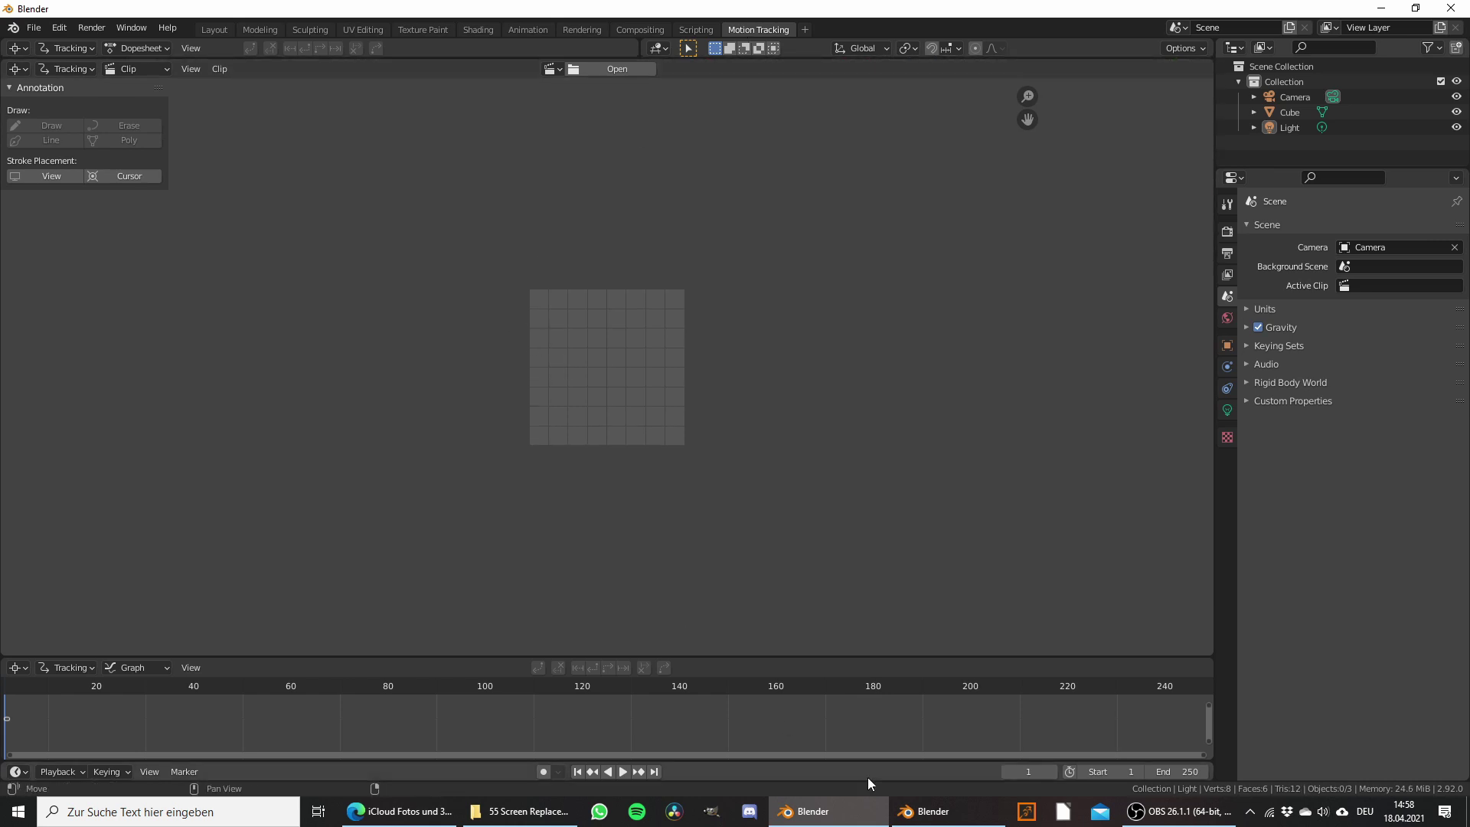
Step: Drag IMG_5844.MOV from the project folder into the clip editor
{"action": "left_click", "coordinate": [524, 812]}
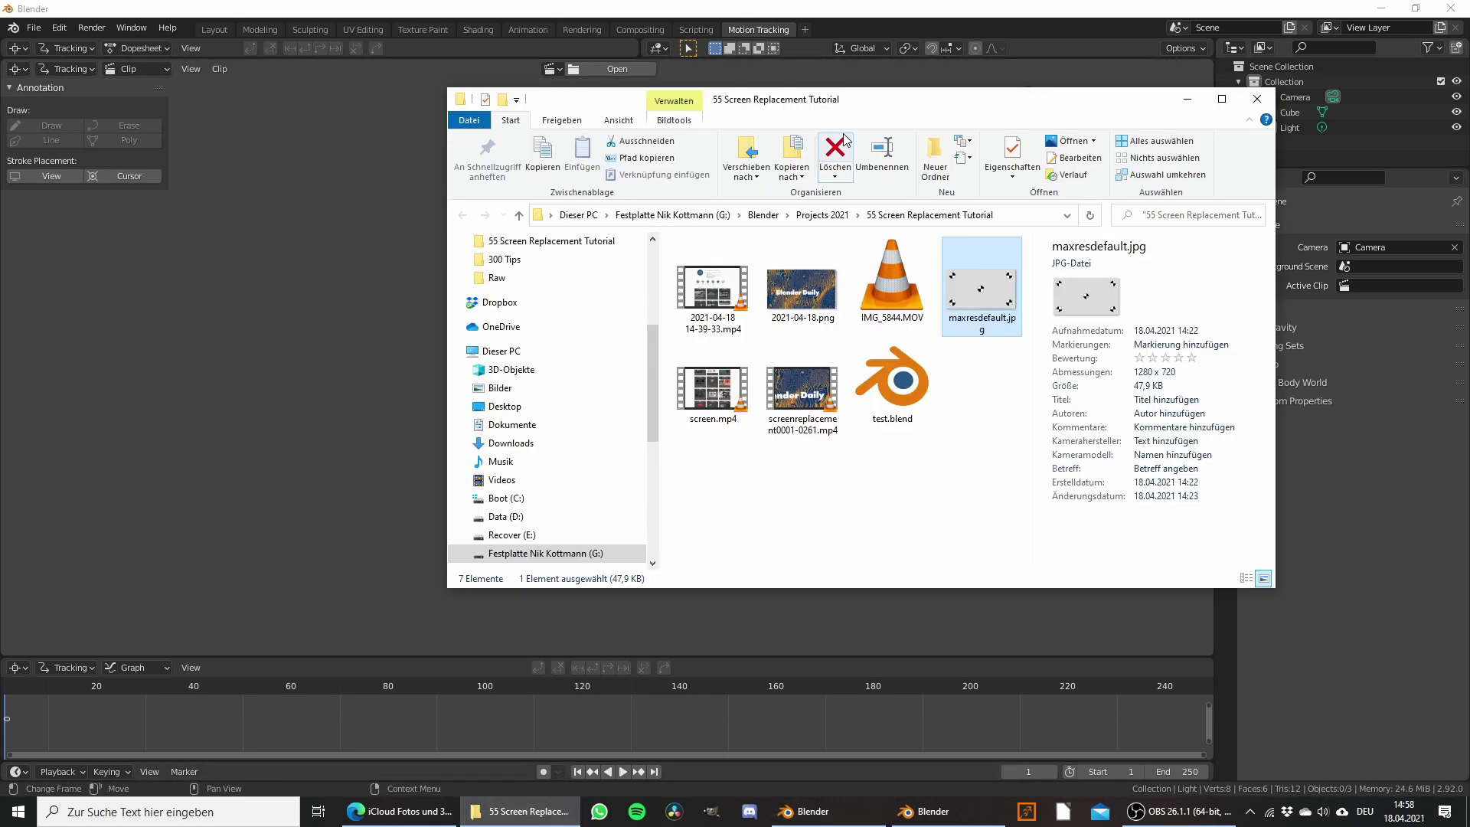
{"action": "left_click", "coordinate": [900, 289]}
{"action": "left_click_drag", "start_coordinate": [904, 291], "coordinate": [317, 294]}
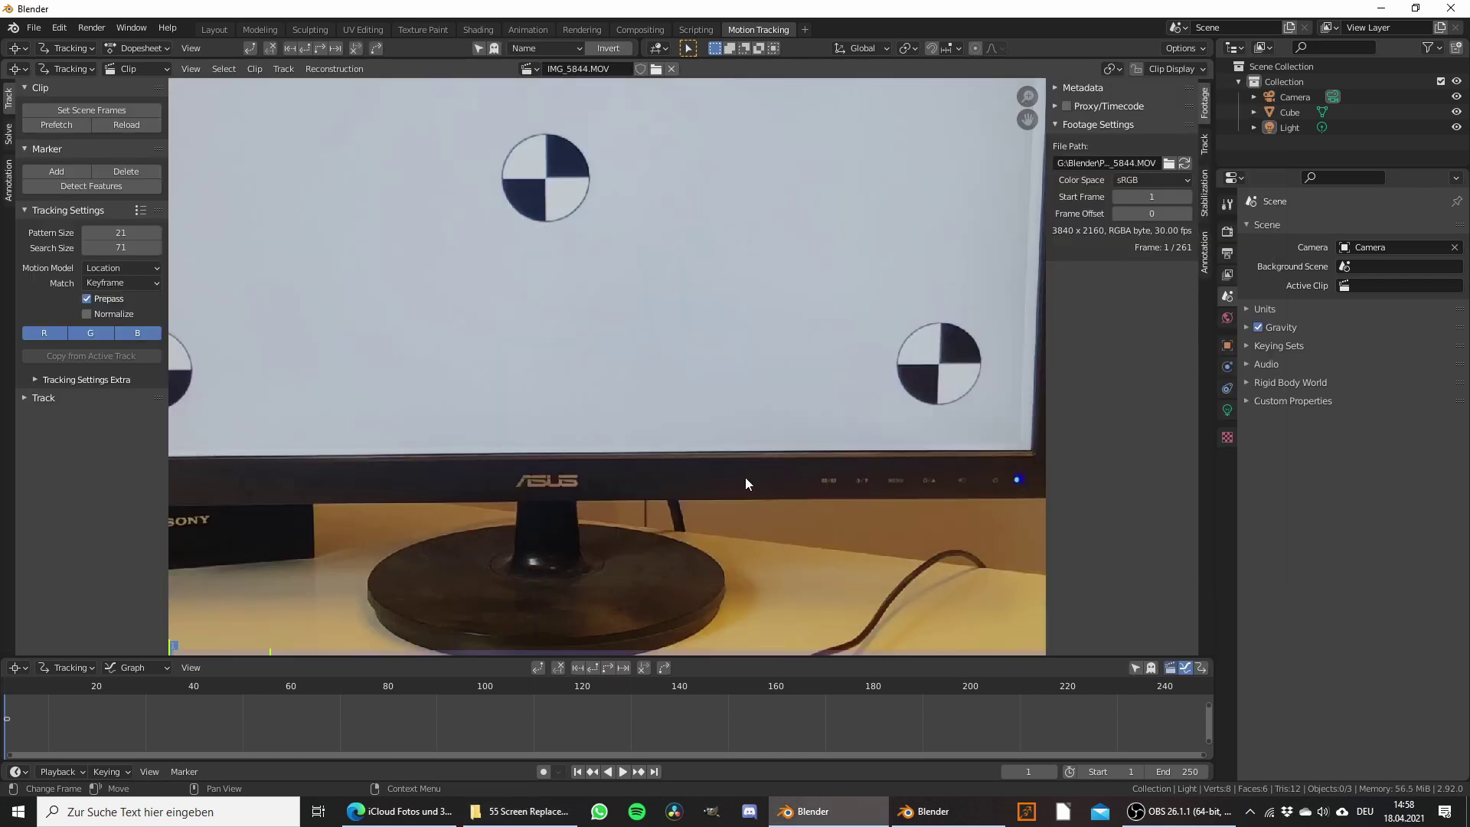
Step: Match the scene frame range to the clip's 261 frames
{"action": "scroll", "coordinate": [735, 433], "scroll_direction": "down", "scroll_amount": 1}
{"action": "middle_click_drag", "start_coordinate": [732, 399], "coordinate": [762, 405]}
{"action": "scroll", "coordinate": [756, 403], "scroll_direction": "up", "scroll_amount": 1}
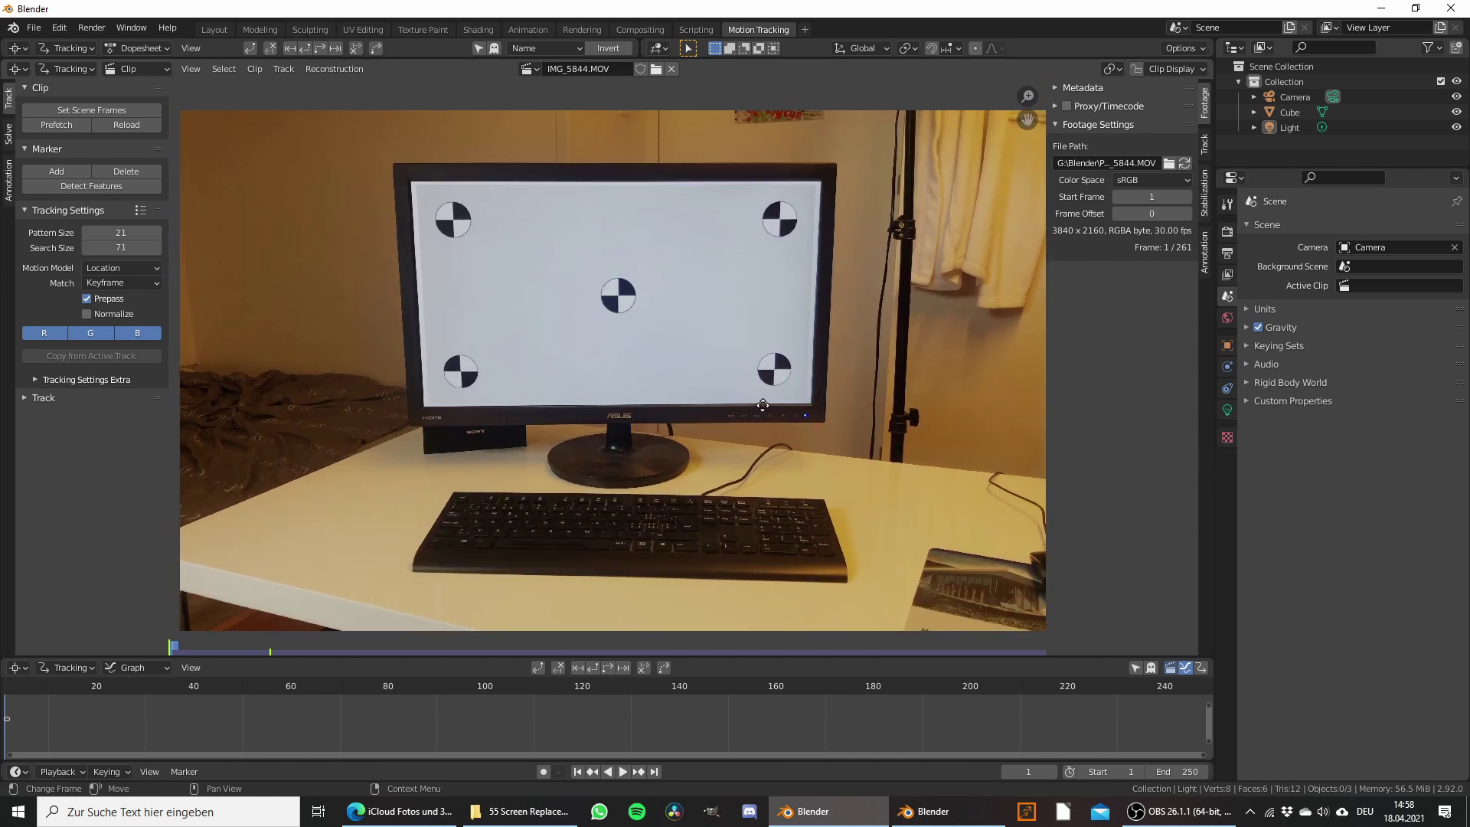
{"action": "left_click", "coordinate": [117, 112]}
{"action": "key", "text": "Home"}
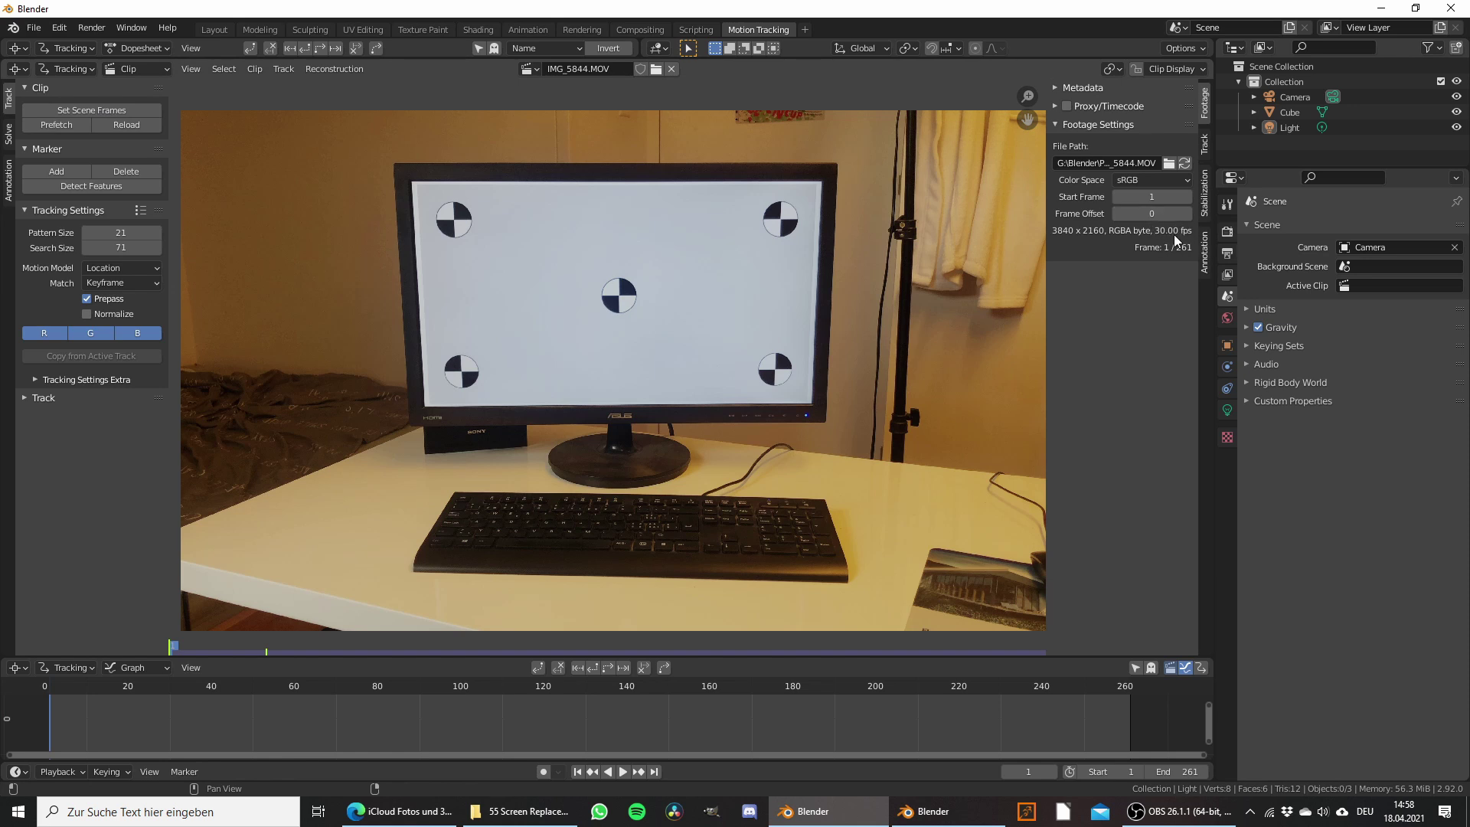
Step: Set the scene frame rate to 30 fps in Output Properties
{"action": "left_click", "coordinate": [1229, 253]}
{"action": "left_click", "coordinate": [1379, 415]}
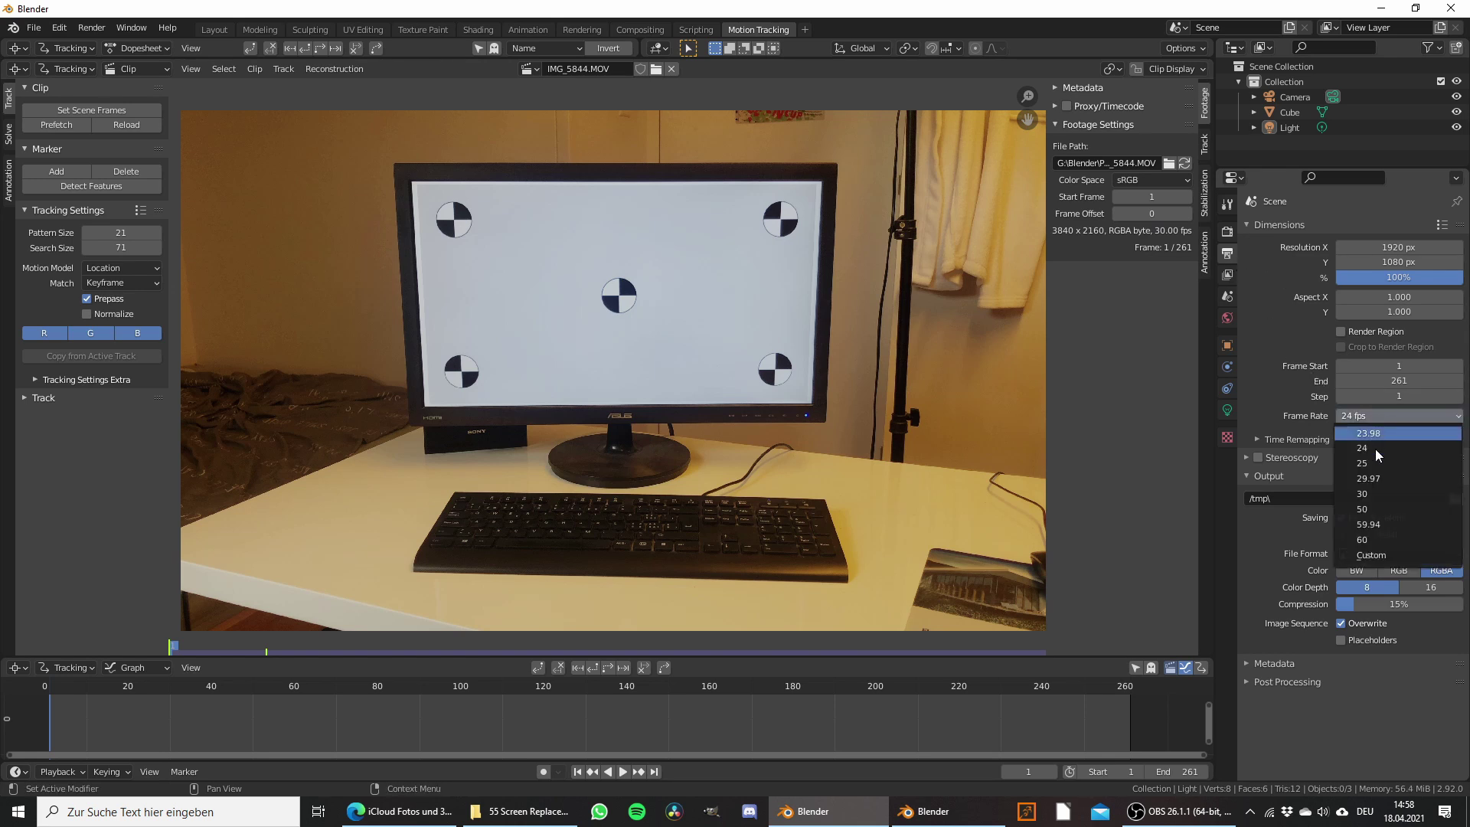
{"action": "left_click", "coordinate": [1370, 494]}
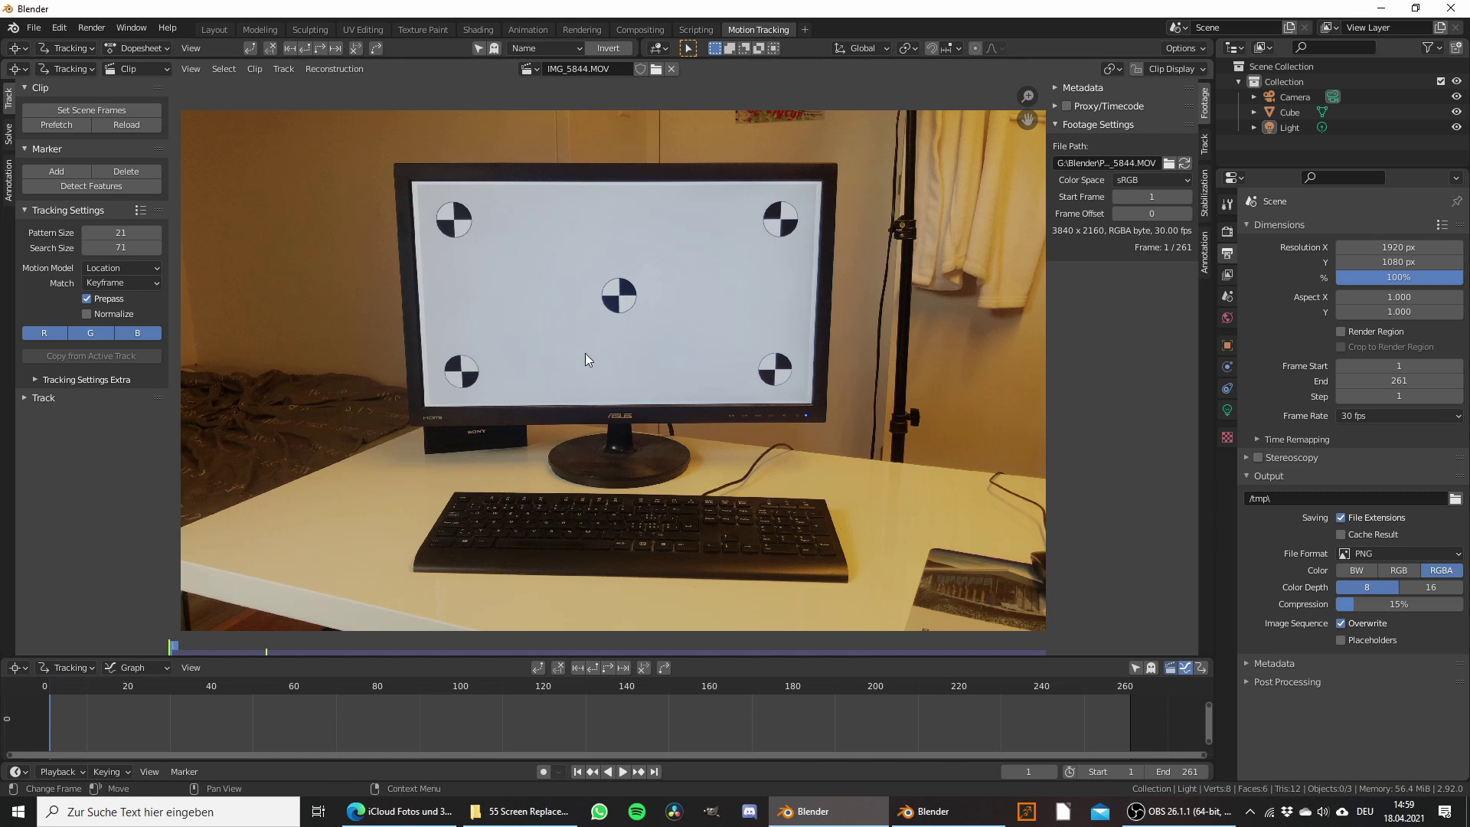
{"action": "left_click", "coordinate": [107, 268]}
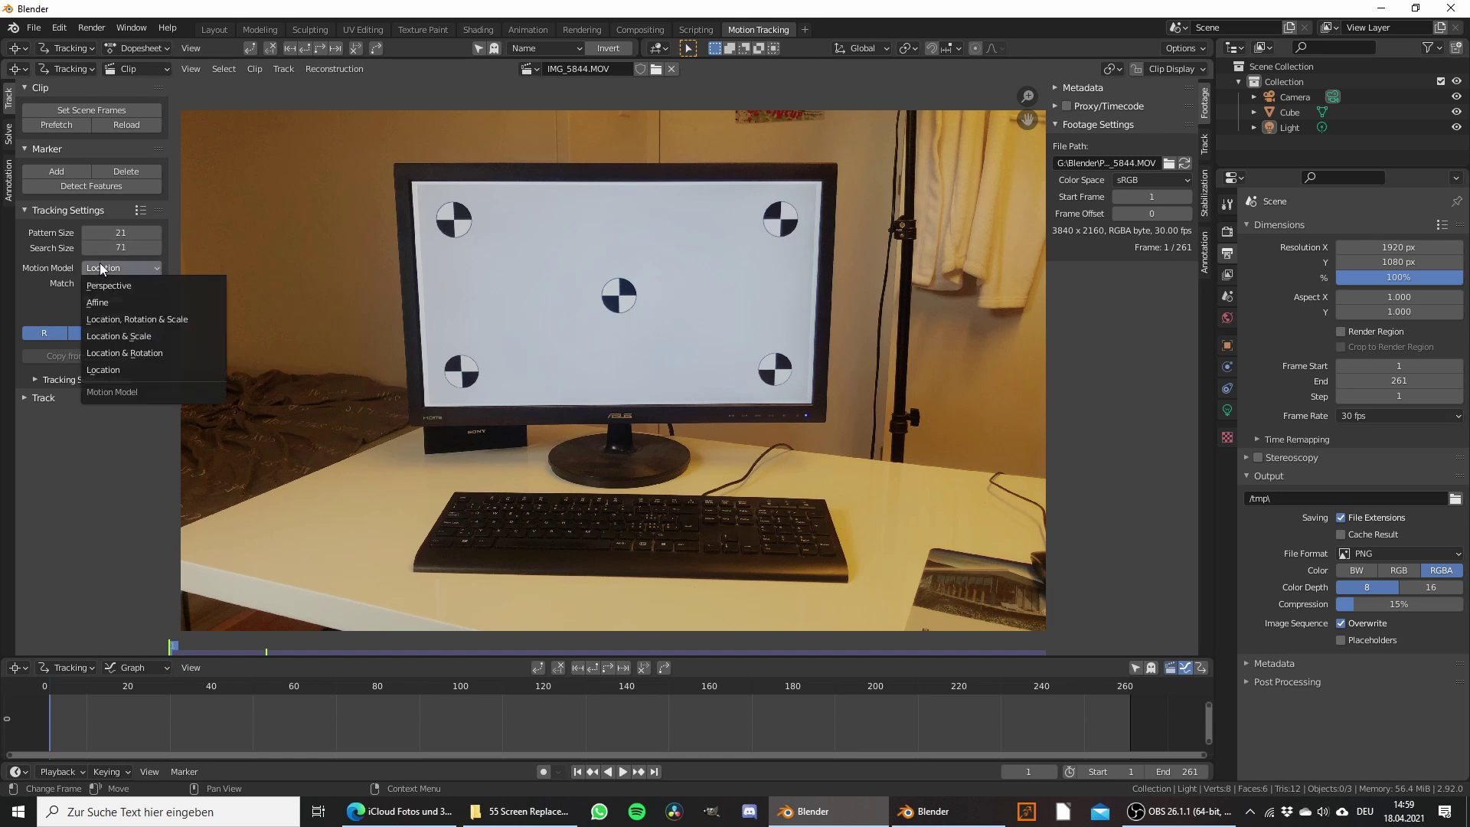
Step: Switch the motion model to Affine and place a sized marker on the top-left target
{"action": "left_click", "coordinate": [118, 303]}
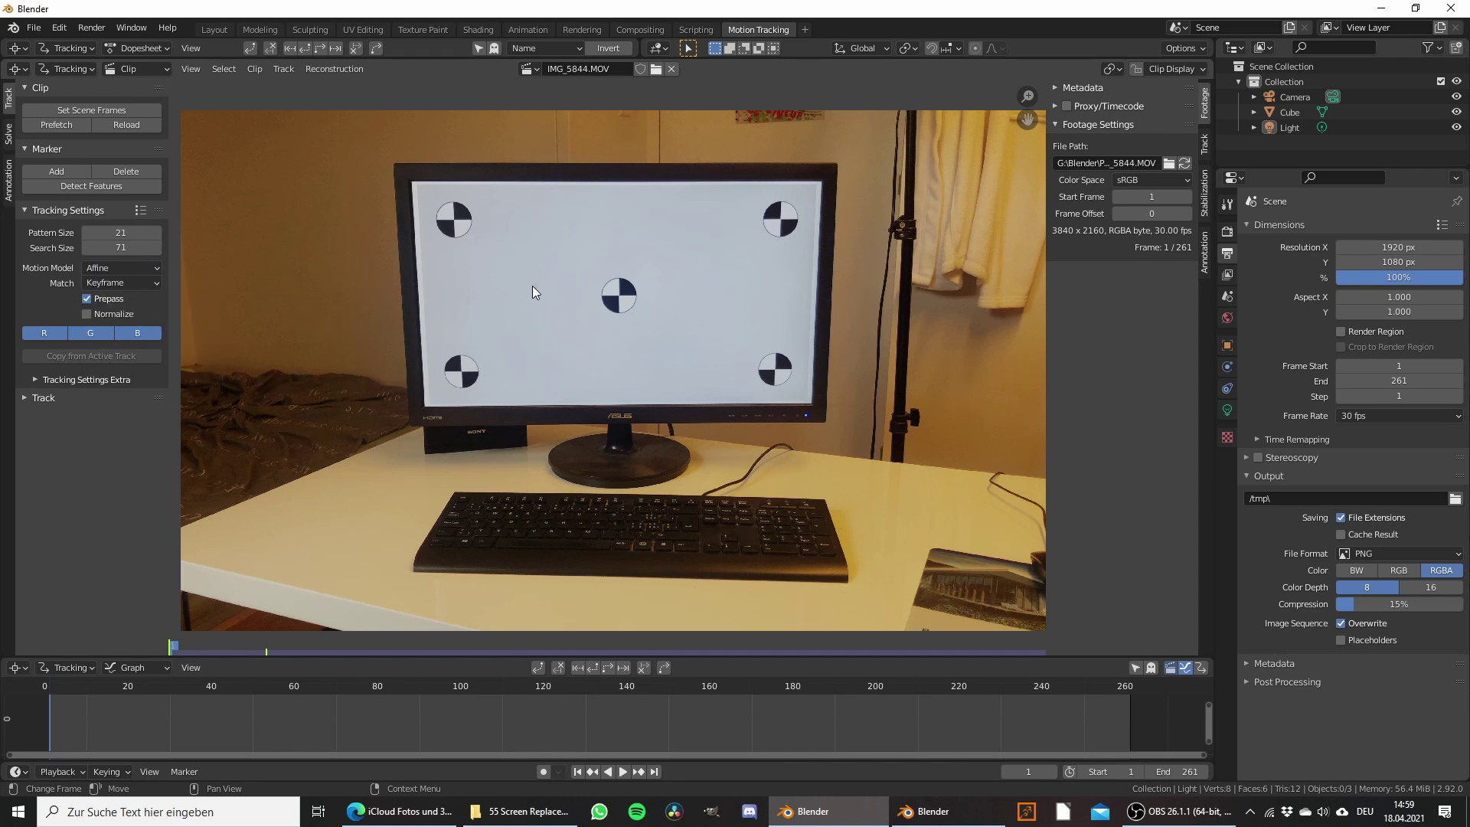
{"action": "scroll", "coordinate": [498, 238], "scroll_direction": "up", "scroll_amount": 3}
{"action": "middle_click_drag", "start_coordinate": [467, 187], "coordinate": [784, 451]}
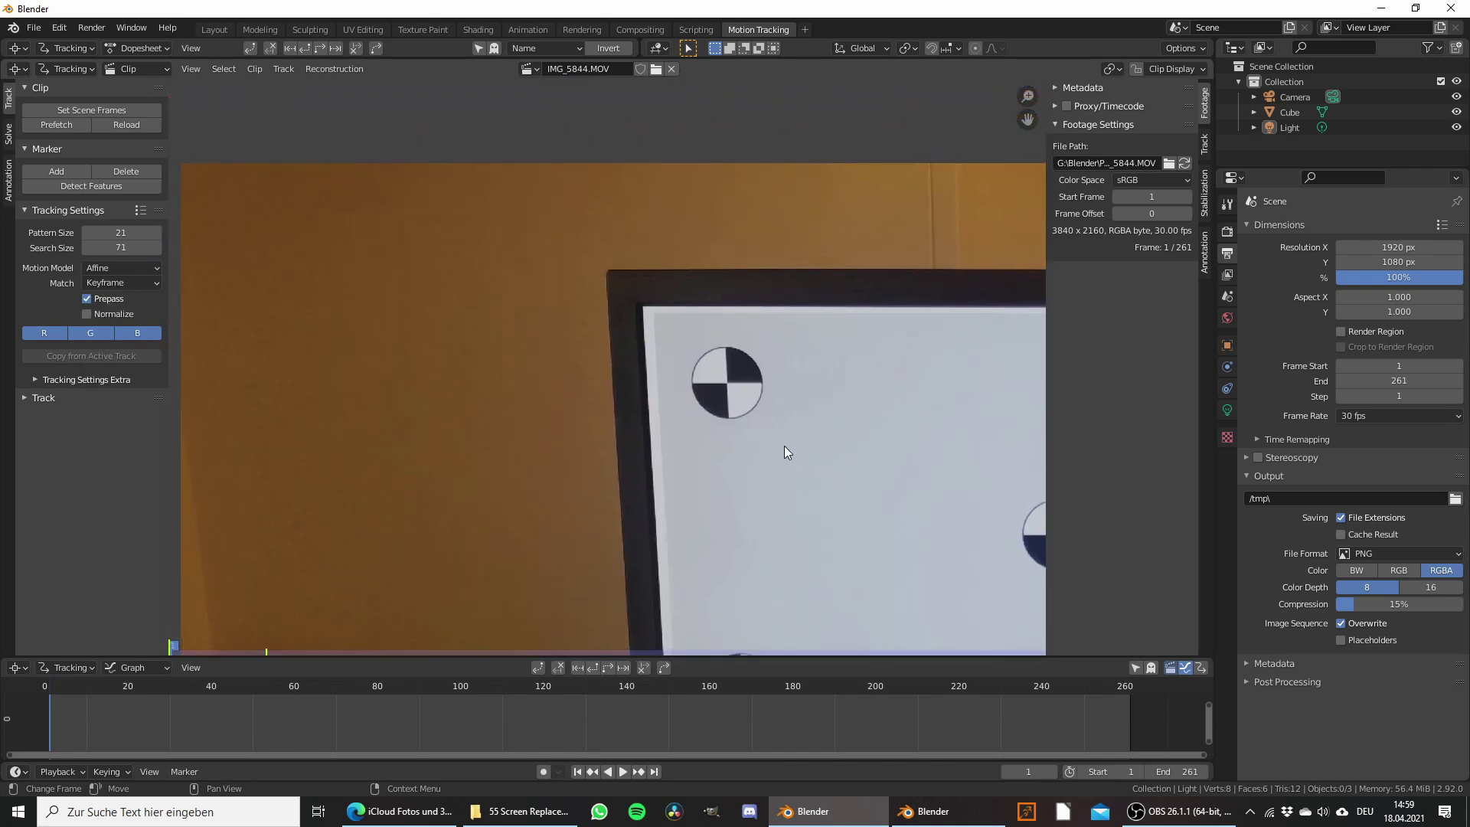
{"action": "scroll", "coordinate": [785, 450], "scroll_direction": "up", "scroll_amount": 3}
{"action": "mouse_move", "coordinate": [778, 378]}
{"action": "middle_mouse_down"}
{"action": "mouse_move", "coordinate": [352, 332]}
{"action": "mouse_move", "coordinate": [392, 349]}
{"action": "middle_mouse_up"}
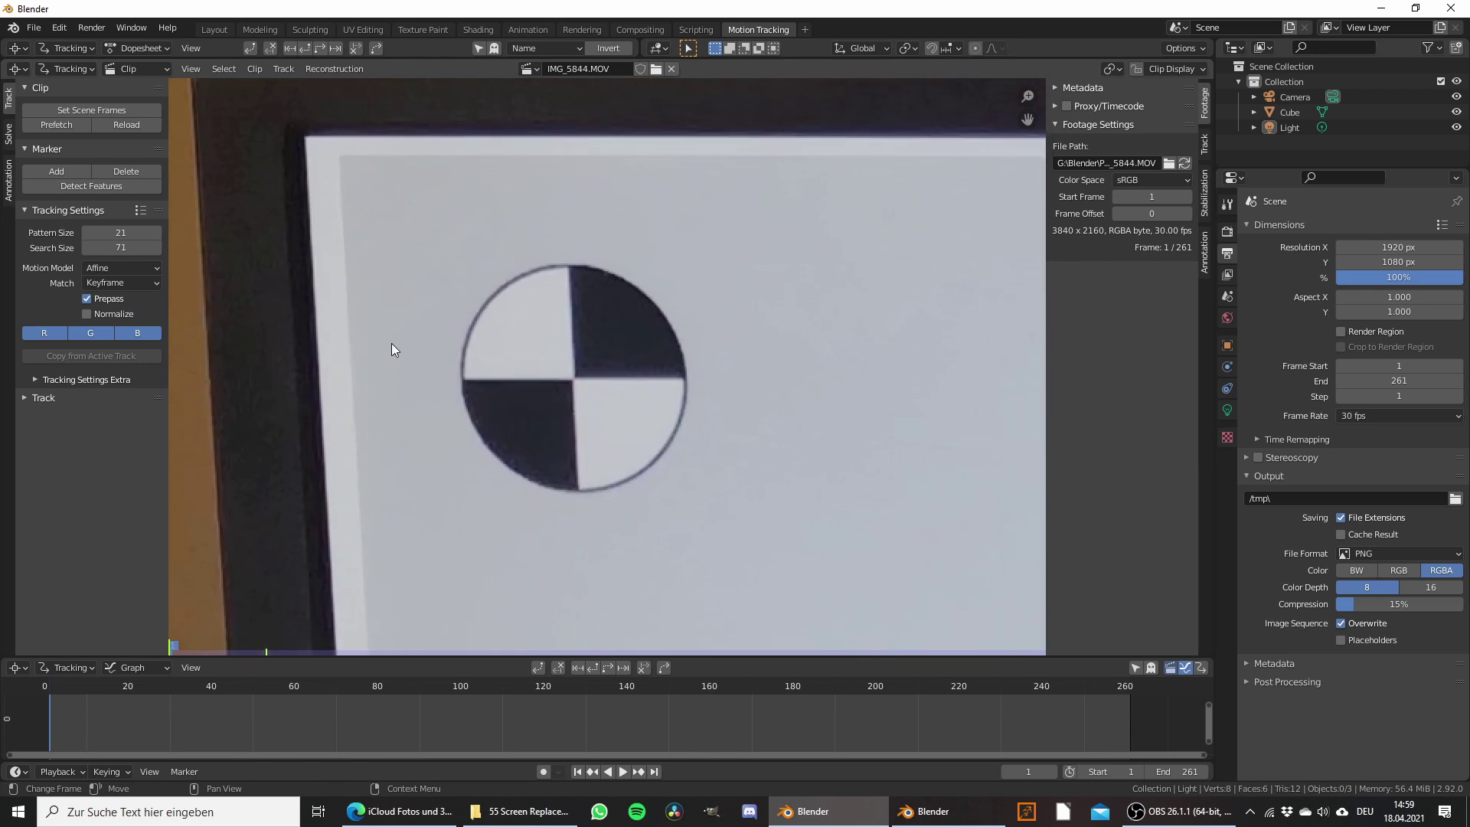
{"action": "left_click", "coordinate": [573, 378], "text": "ctrl"}
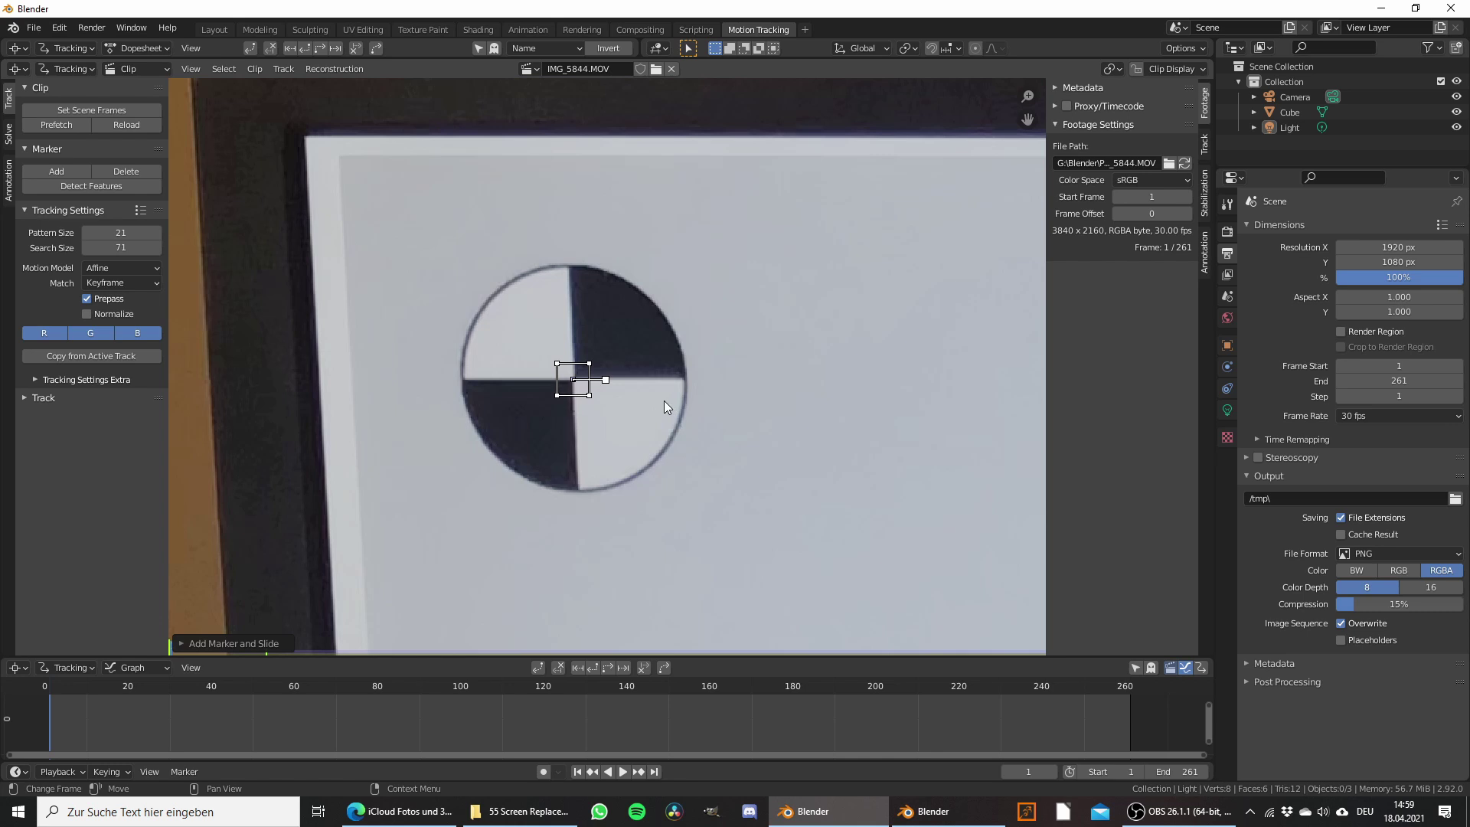
{"action": "key", "text": "s"}
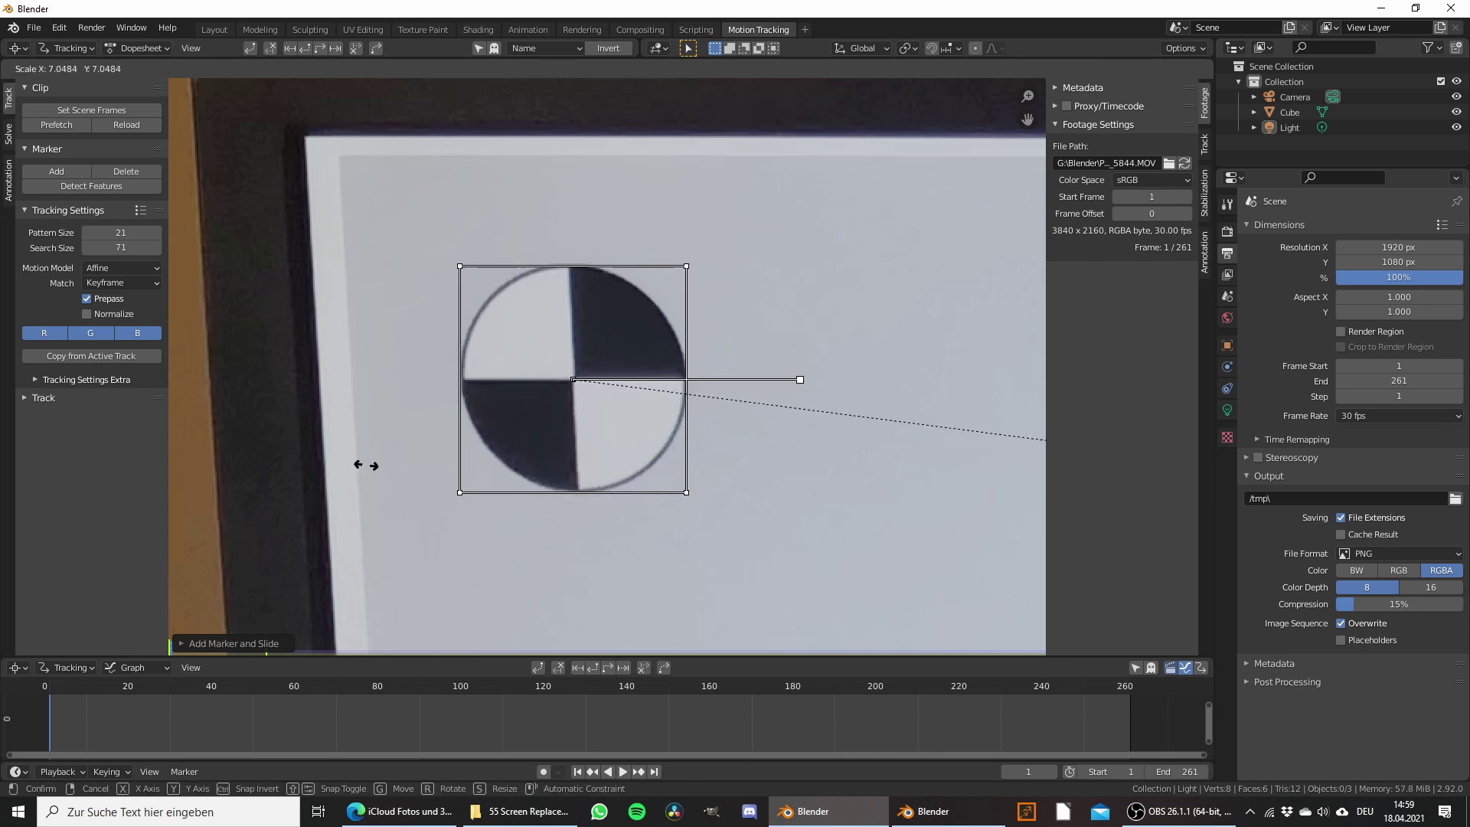
{"action": "left_click", "coordinate": [402, 464]}
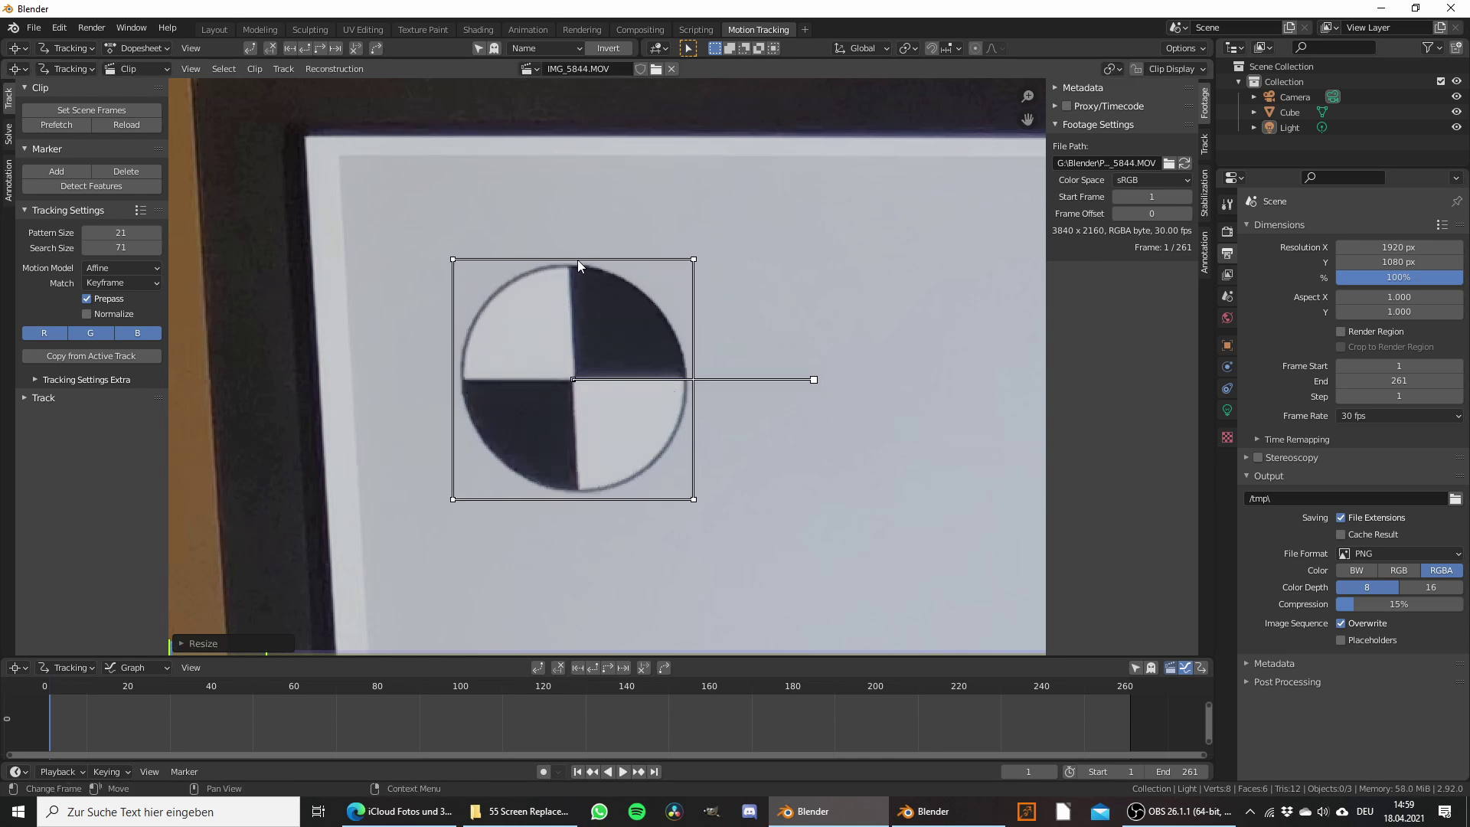
Step: Add markers scaled to fit the bottom-left and bottom-right corner targets
{"action": "scroll", "coordinate": [658, 487], "scroll_direction": "down", "scroll_amount": 5}
{"action": "middle_click_drag", "start_coordinate": [663, 502], "coordinate": [624, 262]}
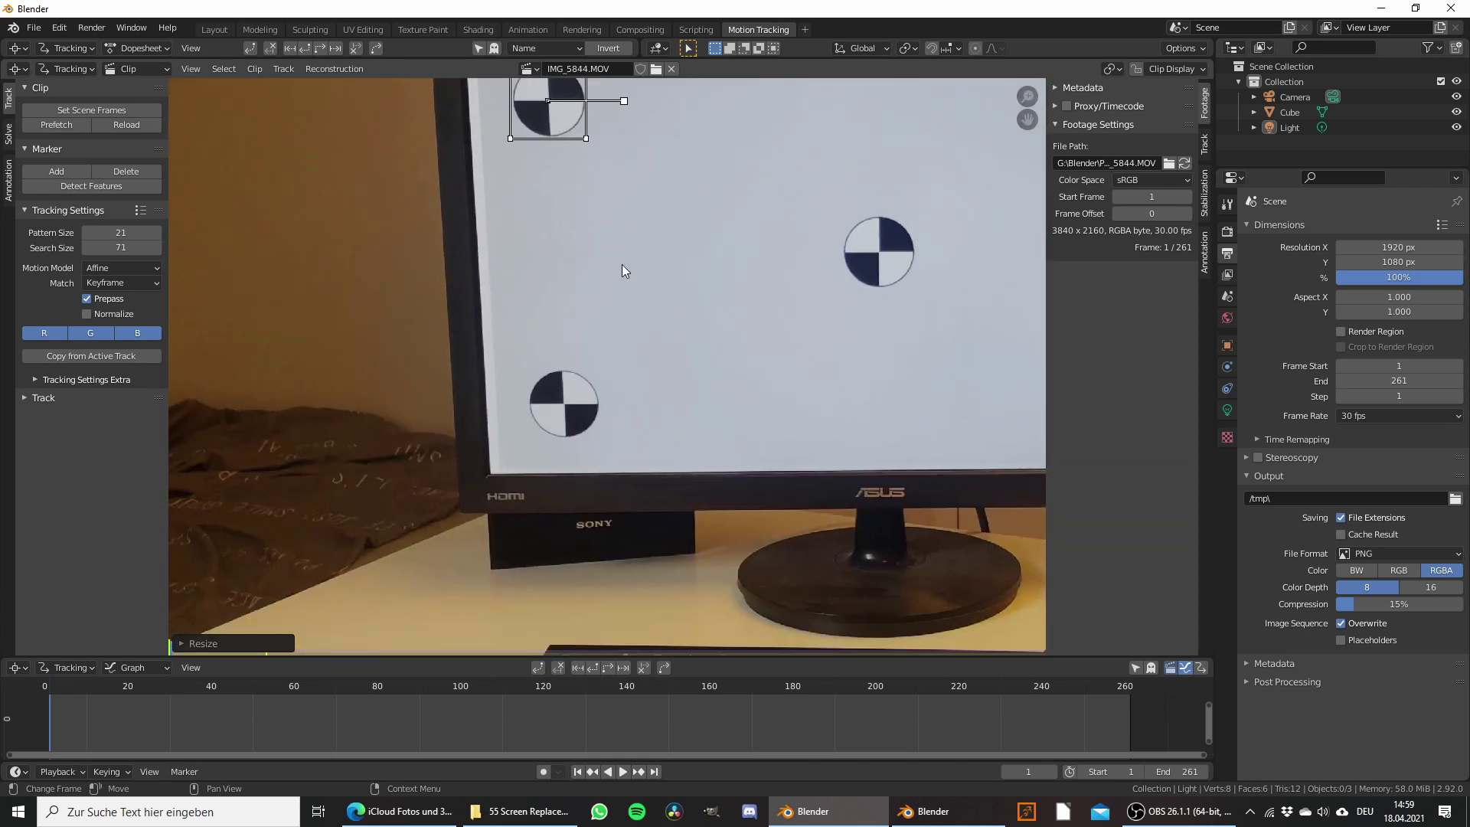
{"action": "scroll", "coordinate": [568, 371], "scroll_direction": "up", "scroll_amount": 5}
{"action": "middle_click_drag", "start_coordinate": [568, 370], "coordinate": [603, 313]}
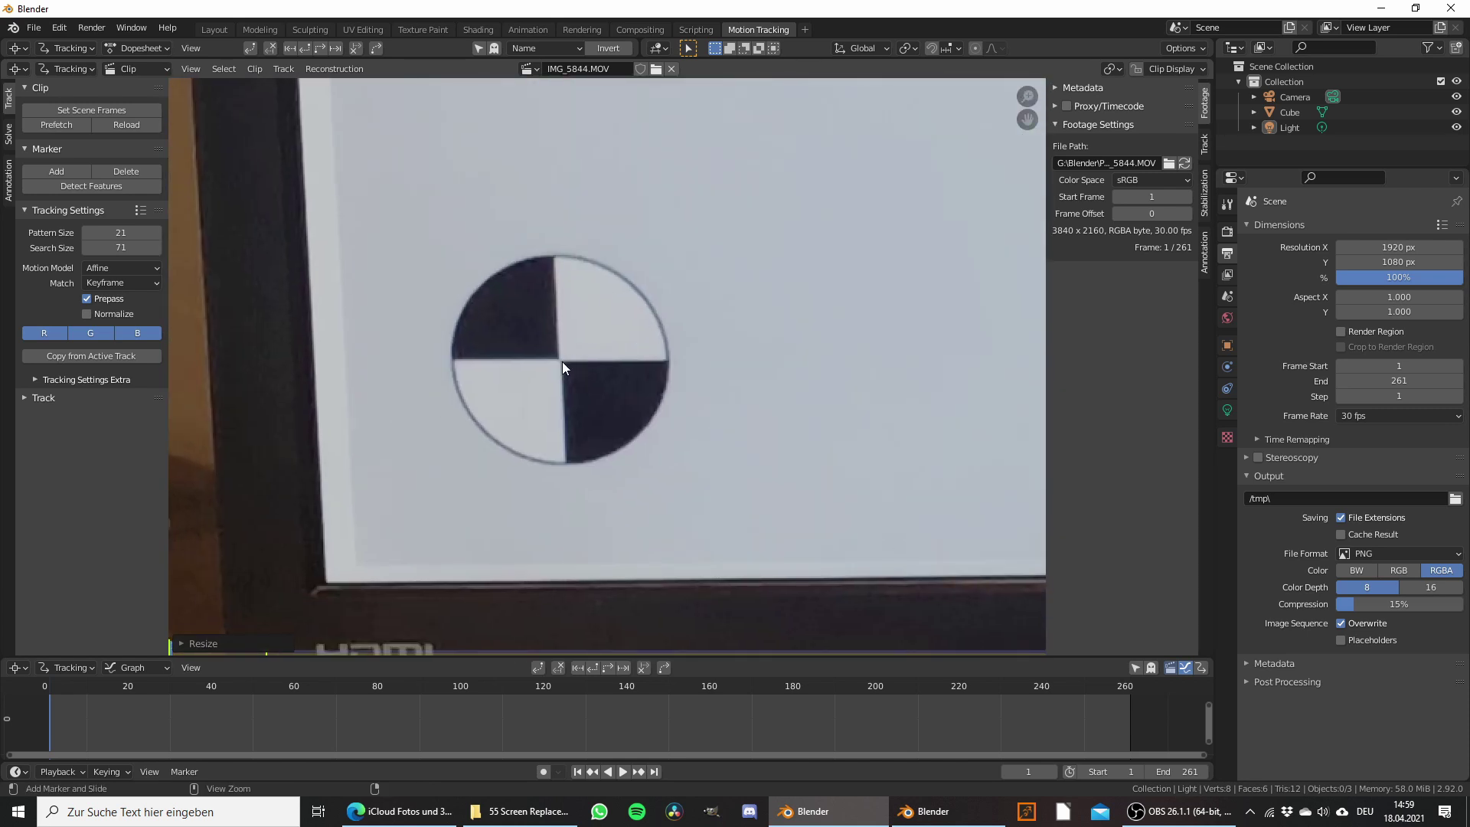
{"action": "left_click", "coordinate": [559, 360], "text": "ctrl"}
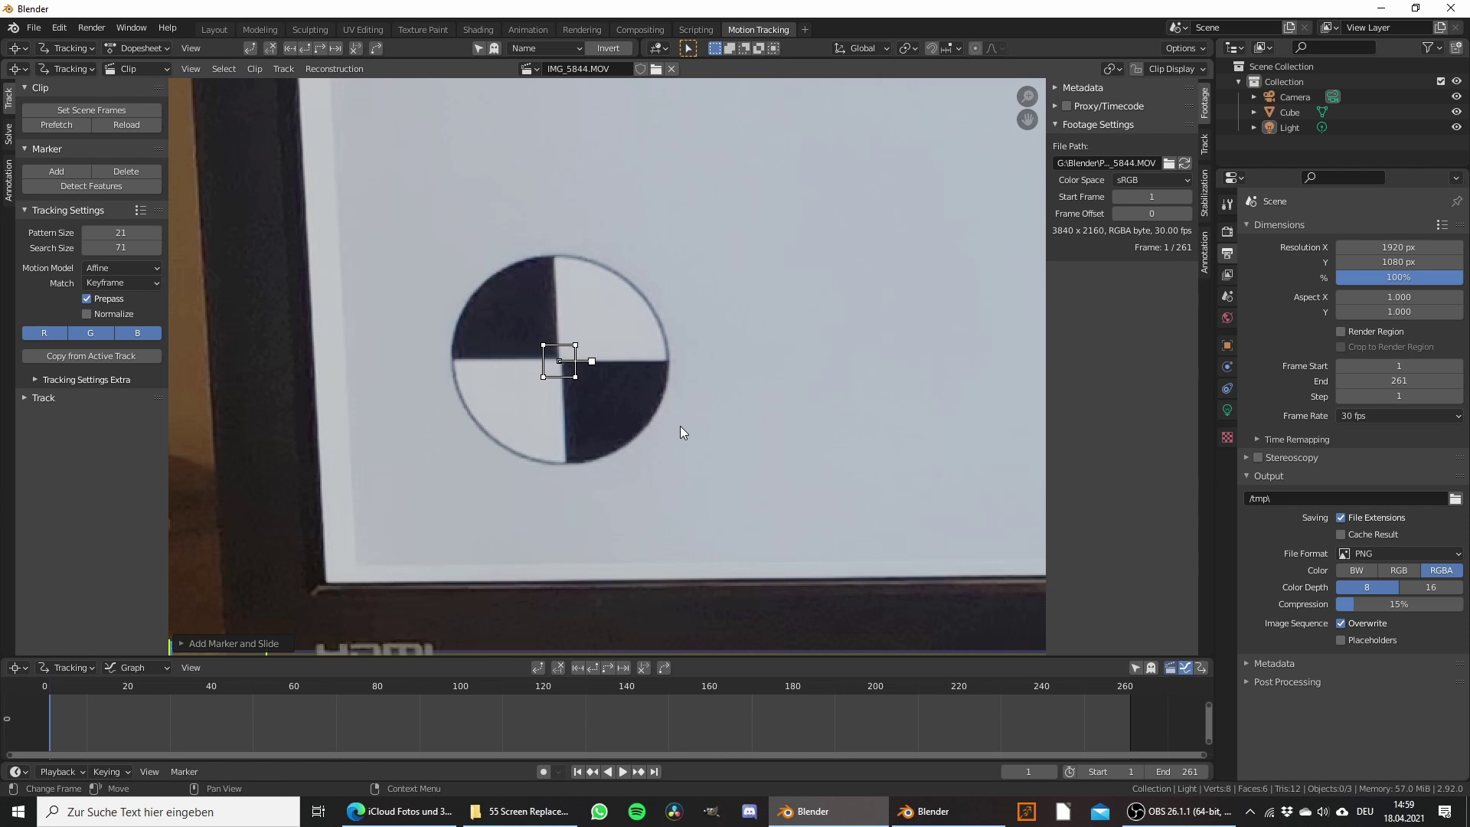
{"action": "key", "text": "s"}
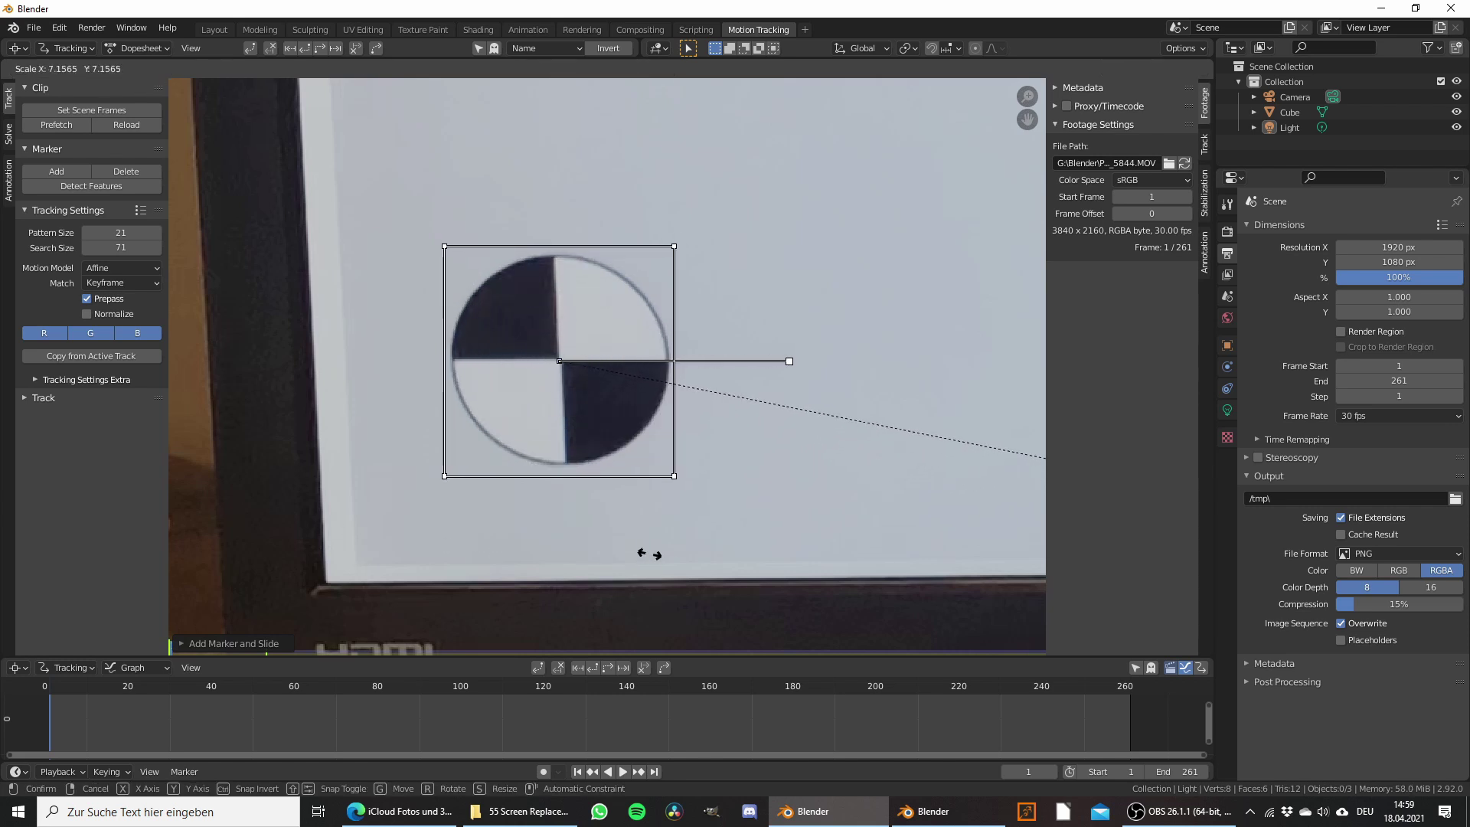
{"action": "left_click", "coordinate": [649, 553]}
{"action": "scroll", "coordinate": [649, 552], "scroll_direction": "down", "scroll_amount": 5}
{"action": "middle_click_drag", "start_coordinate": [669, 364], "coordinate": [406, 365]}
{"action": "scroll", "coordinate": [898, 385], "scroll_direction": "up", "scroll_amount": 1}
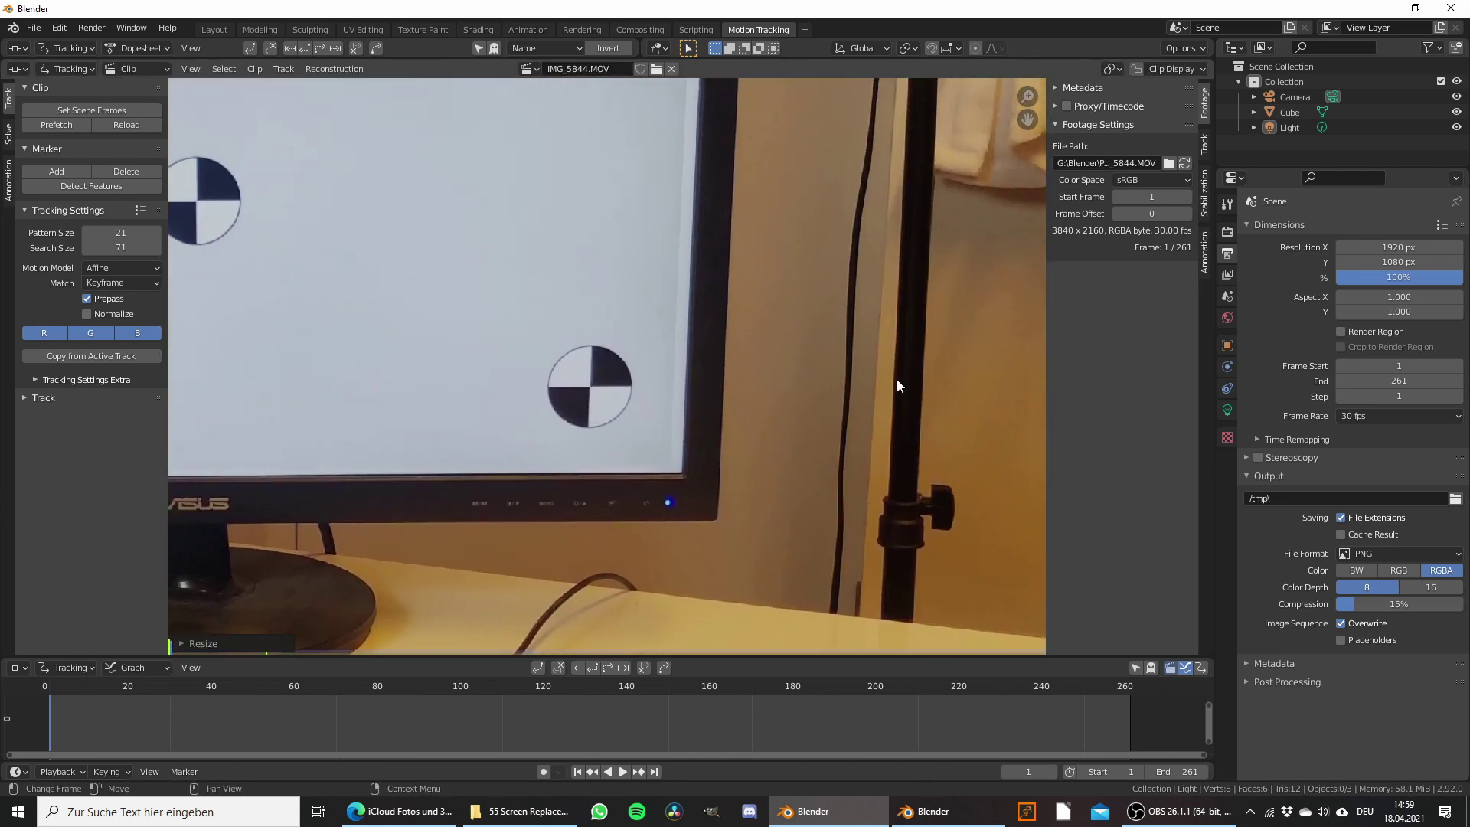
{"action": "scroll", "coordinate": [558, 418], "scroll_direction": "up", "scroll_amount": 4}
{"action": "left_click", "coordinate": [564, 418], "text": "ctrl"}
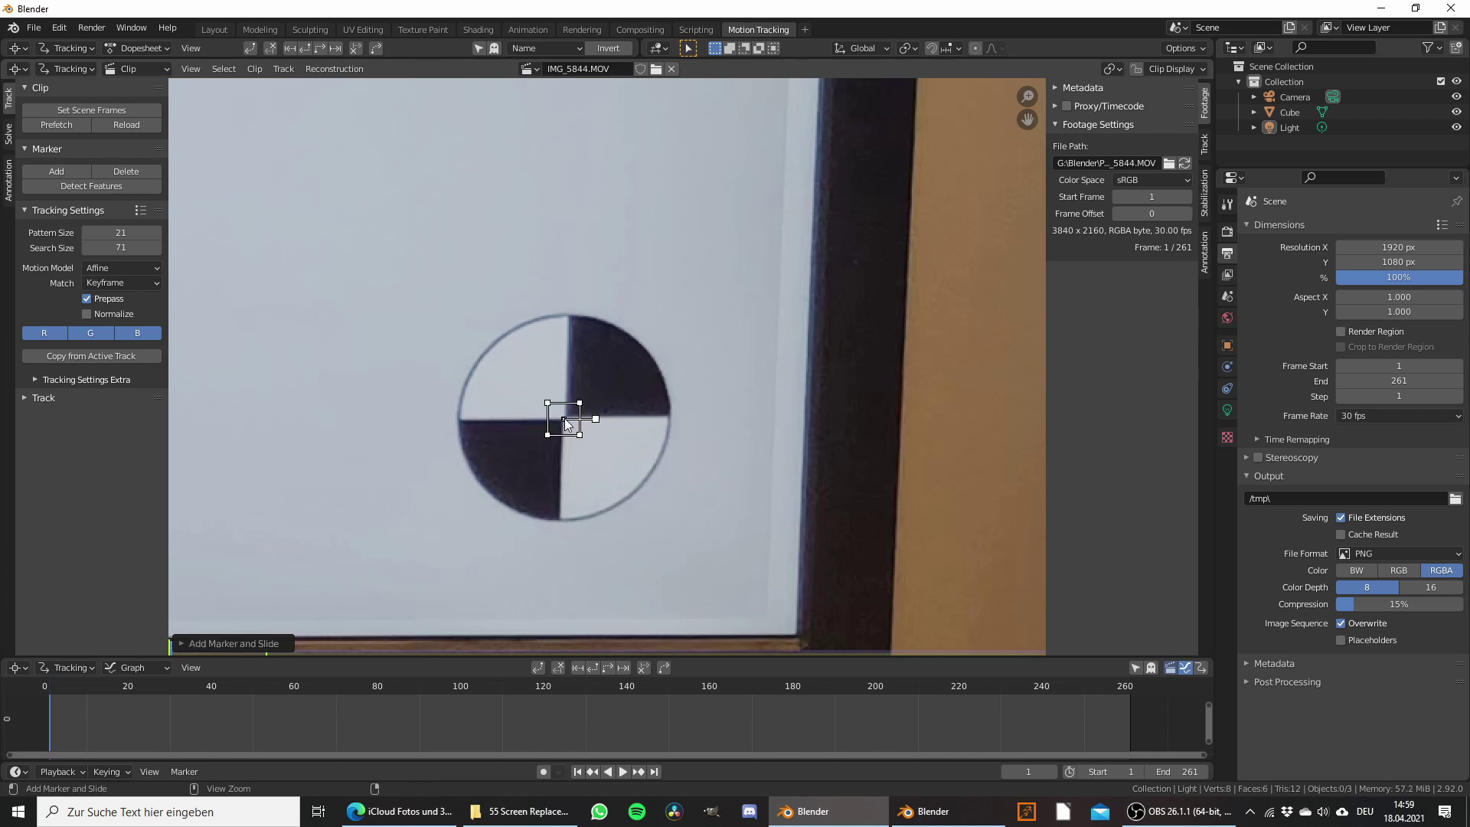
{"action": "key", "text": "s"}
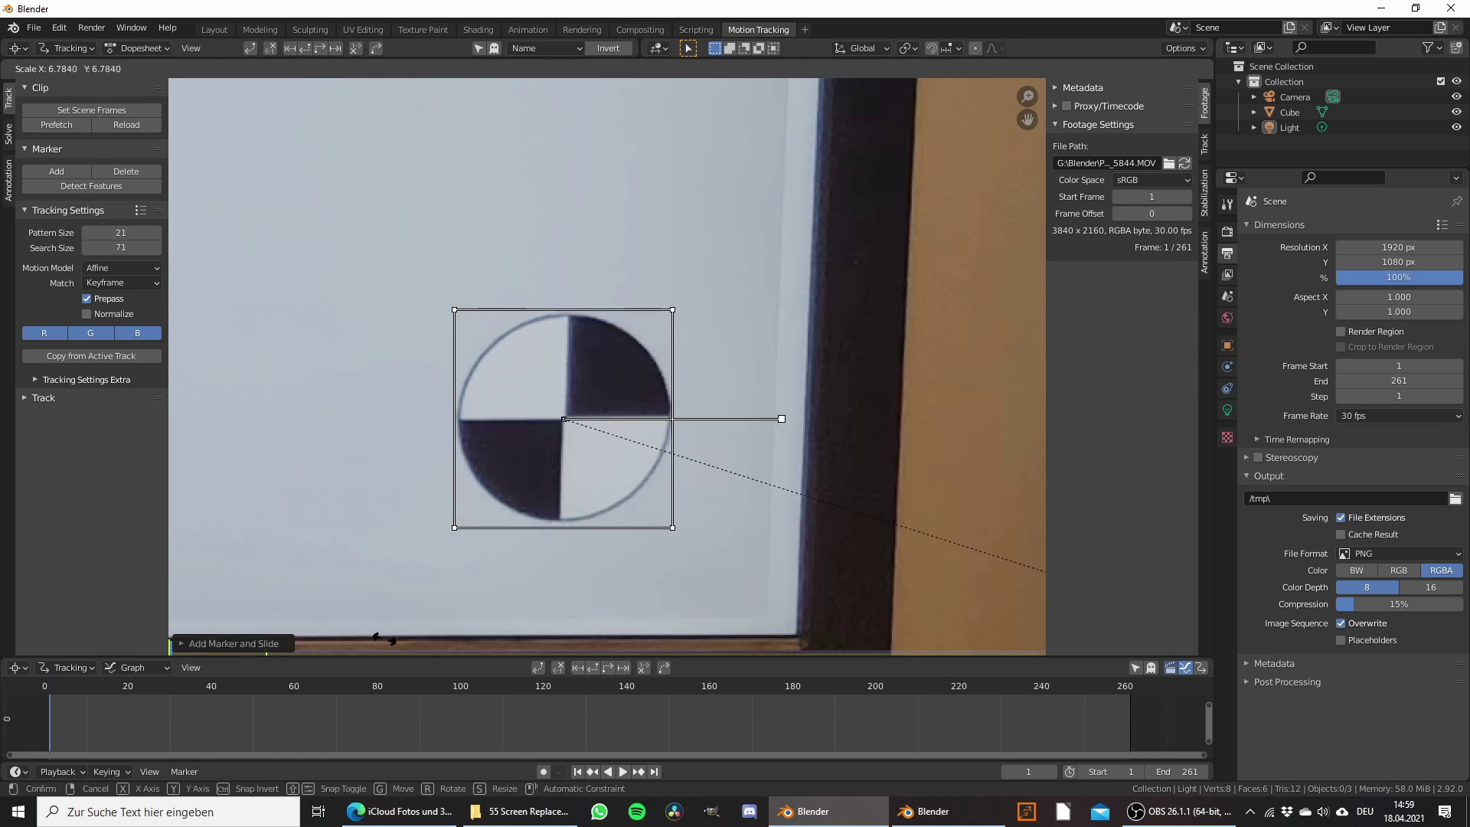
{"action": "key", "text": "Return"}
Step: Add a sized marker on the top-right target and zoom out to the whole monitor
{"action": "scroll", "coordinate": [541, 380], "scroll_direction": "down", "scroll_amount": 3}
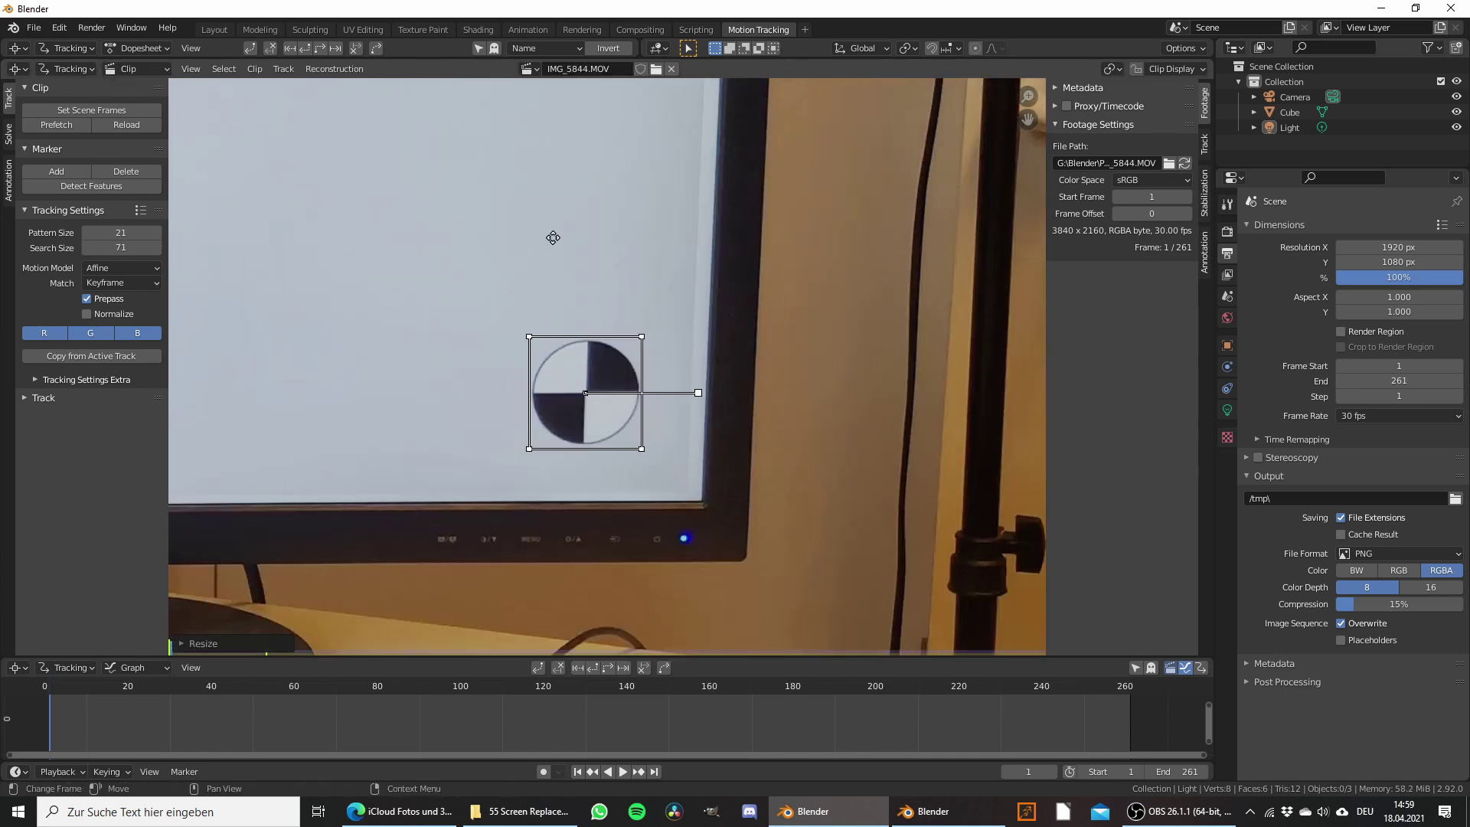
{"action": "scroll", "coordinate": [576, 333], "scroll_direction": "up", "scroll_amount": 4}
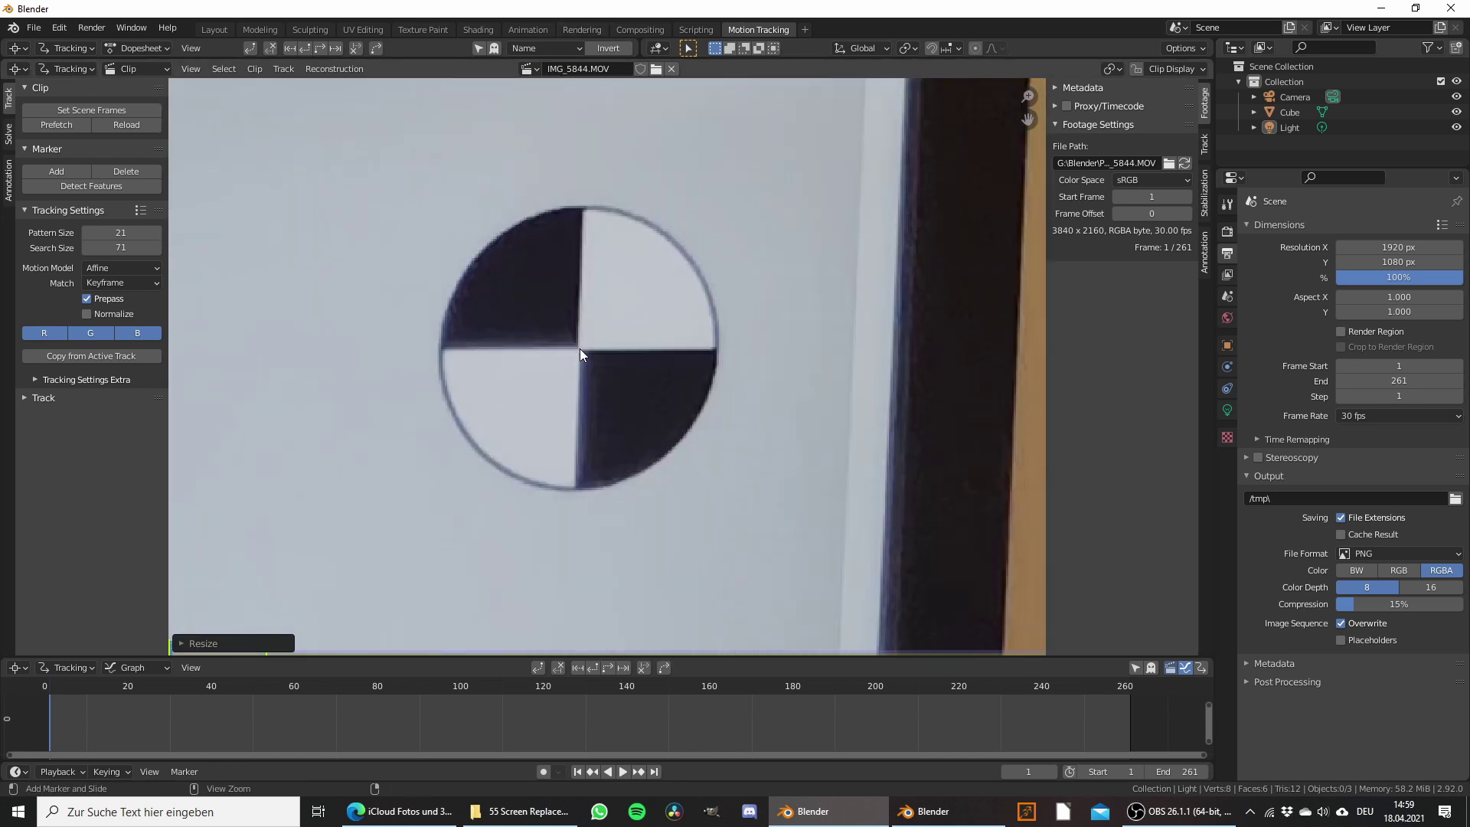
{"action": "left_click", "coordinate": [579, 349], "text": "ctrl"}
{"action": "key", "text": "s"}
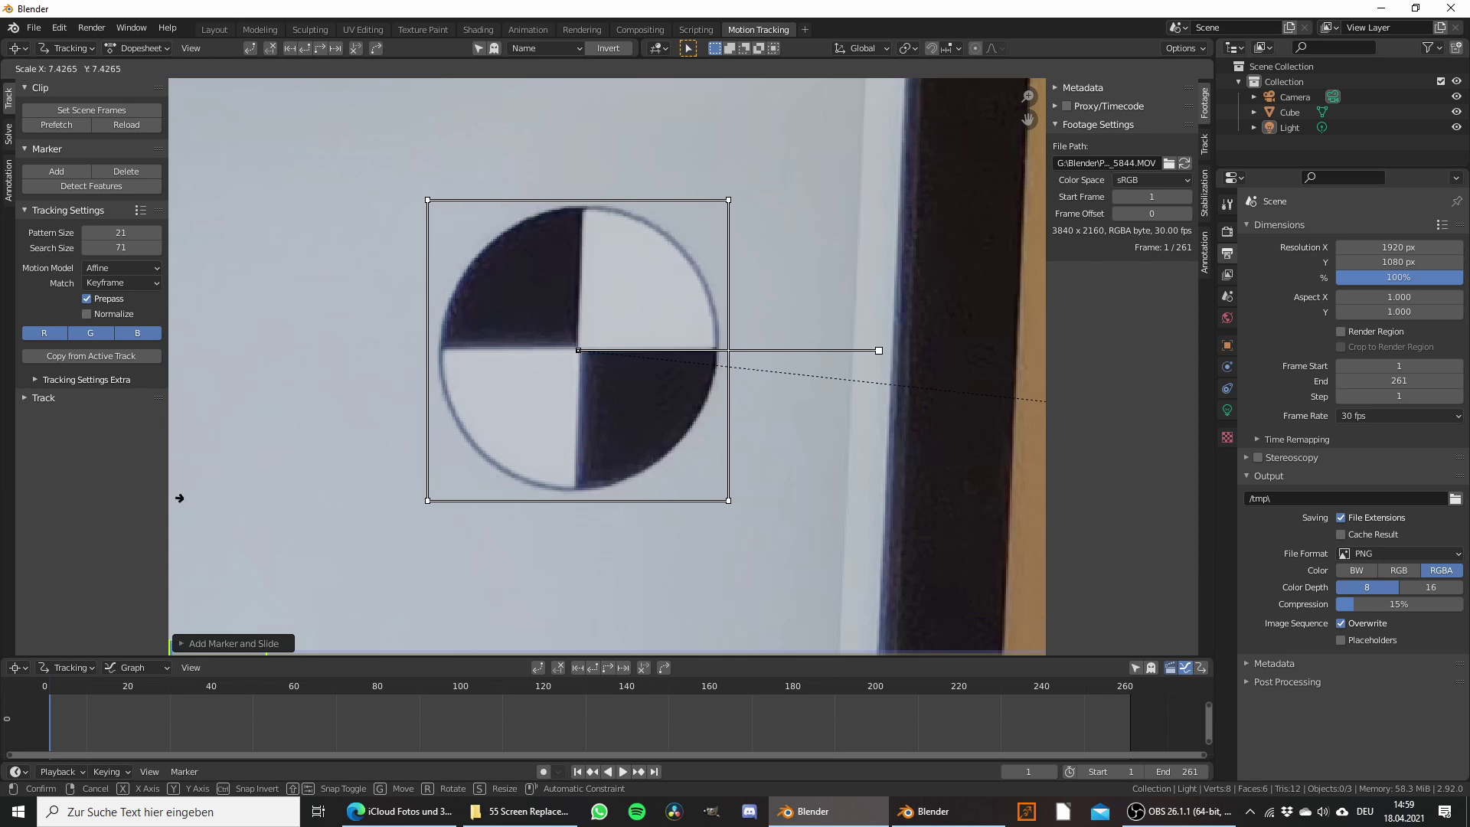
{"action": "left_click", "coordinate": [179, 499]}
{"action": "scroll", "coordinate": [501, 356], "scroll_direction": "down", "scroll_amount": 7}
{"action": "middle_click_drag", "start_coordinate": [463, 433], "coordinate": [688, 283]}
{"action": "scroll", "coordinate": [654, 244], "scroll_direction": "down", "scroll_amount": 3}
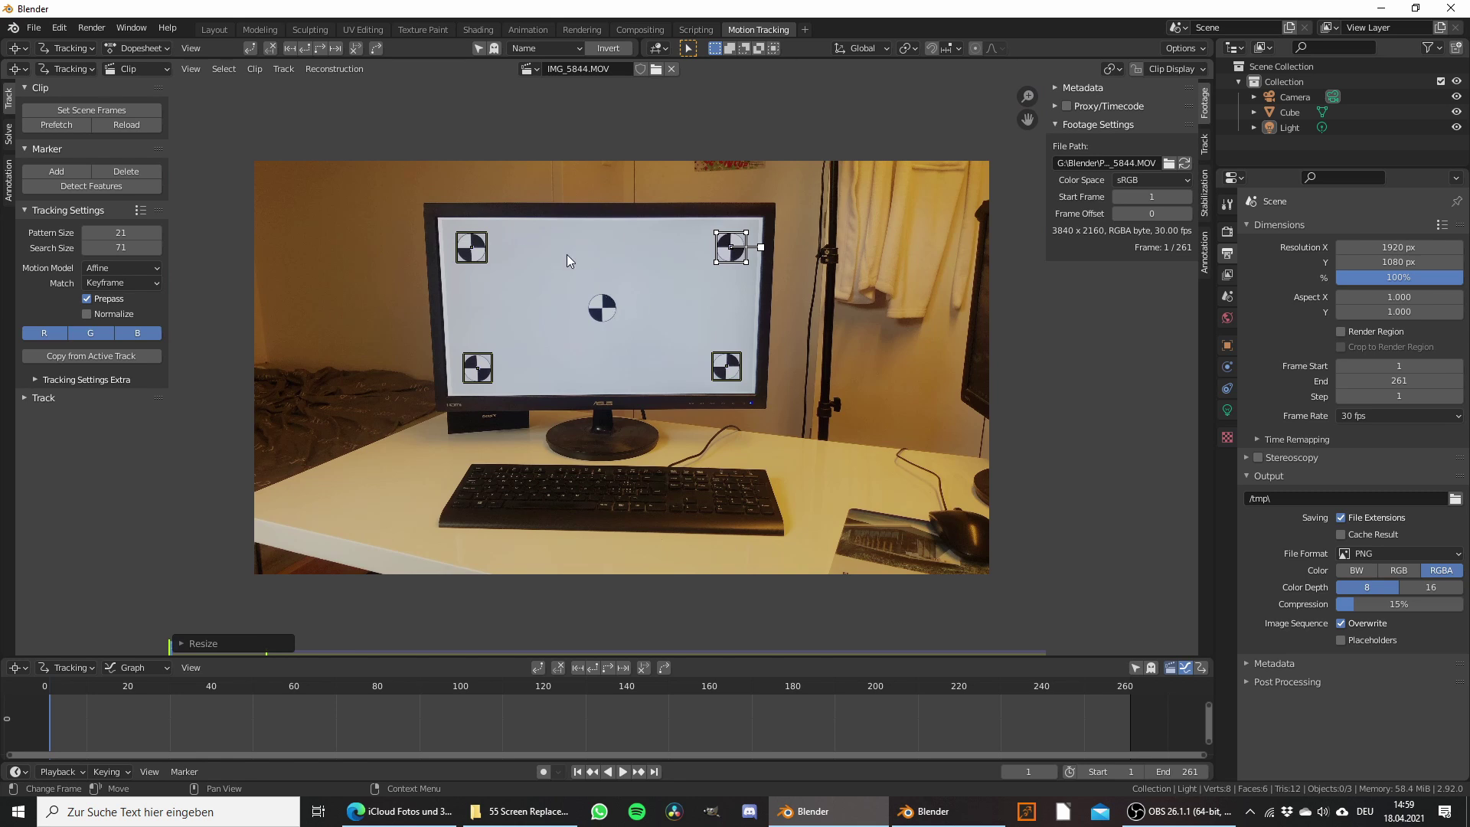
Step: Track all four selected markers forward to frame 261, then scrub back to review
{"action": "key", "text": "a"}
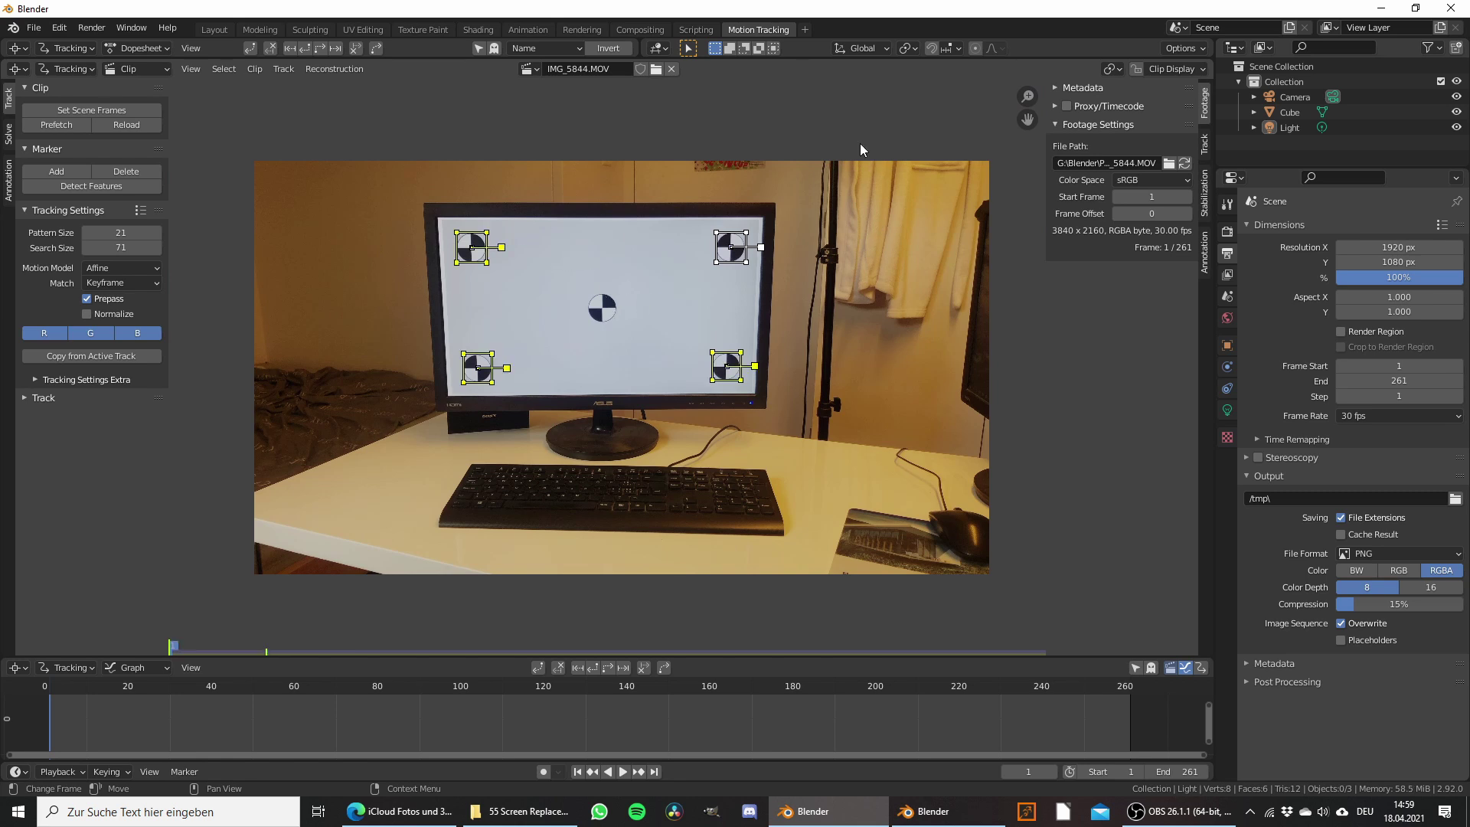
{"action": "key", "text": "ctrl"}
{"action": "key", "text": "ctrl+t"}
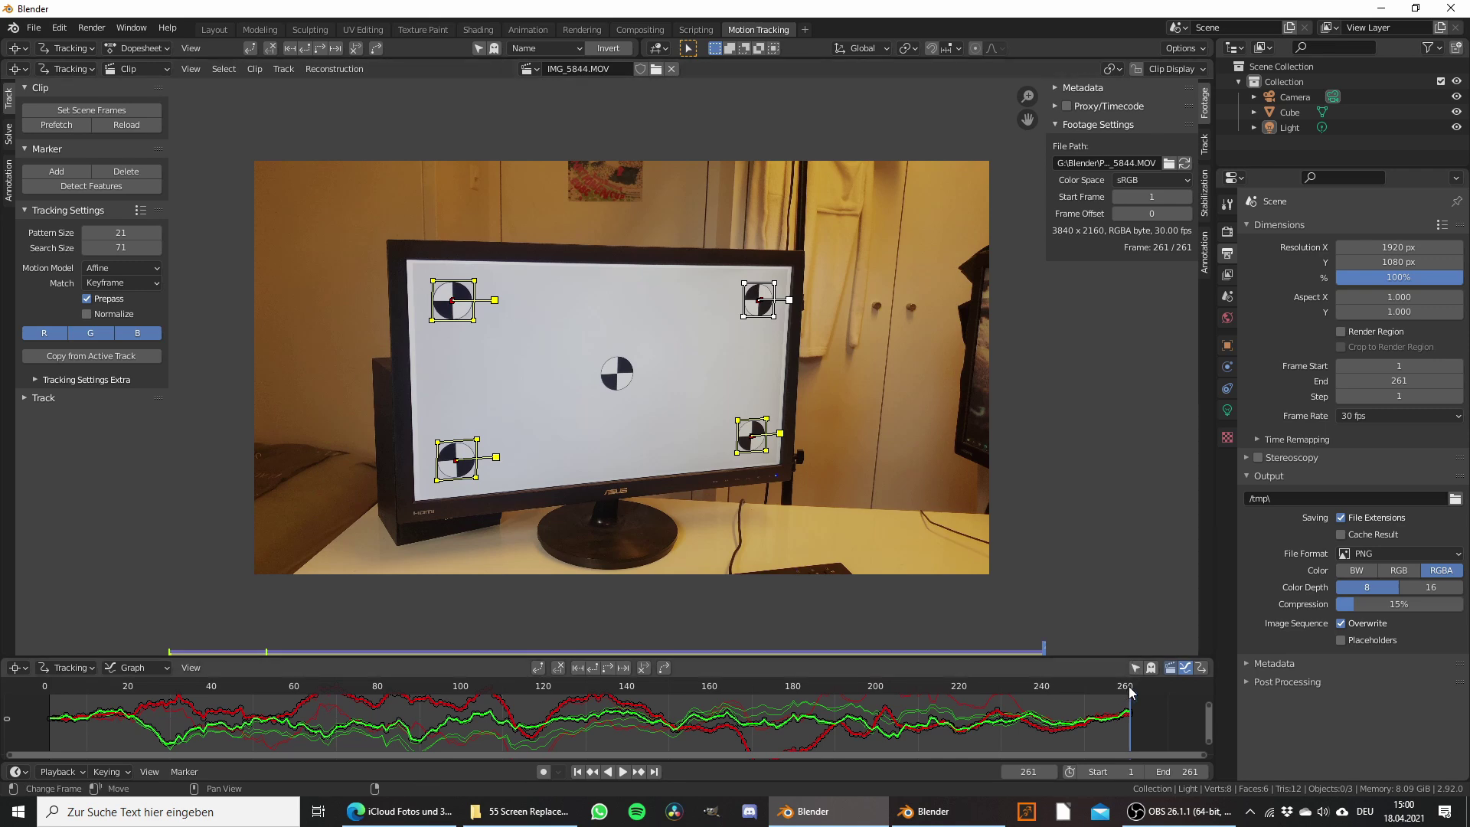
{"action": "left_click_drag", "start_coordinate": [1132, 690], "coordinate": [602, 704]}
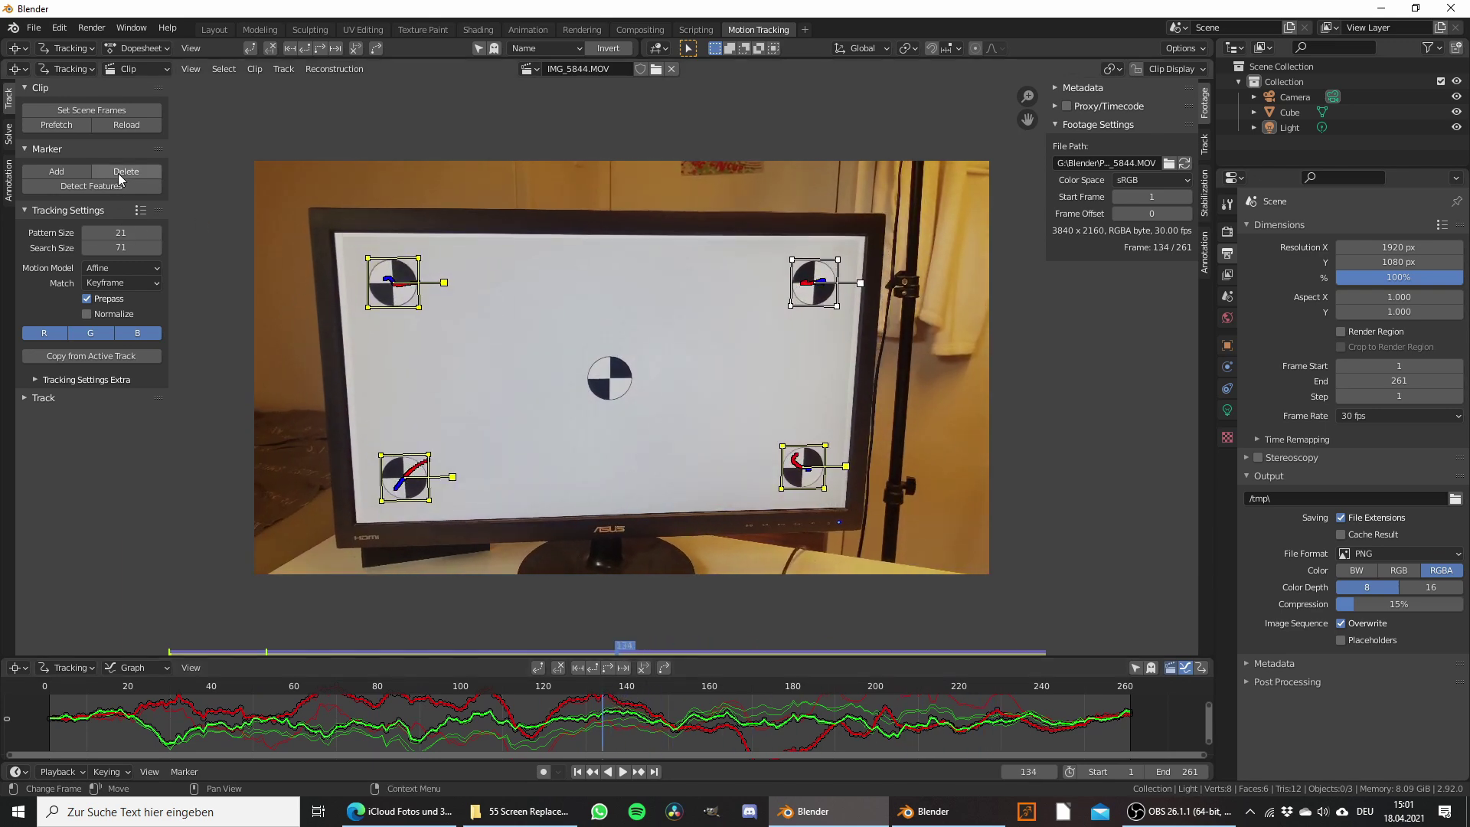
Step: Create a plane track from the four markers in the Solve tab's Plane Track panel
{"action": "left_click", "coordinate": [8, 137]}
{"action": "left_click", "coordinate": [35, 101]}
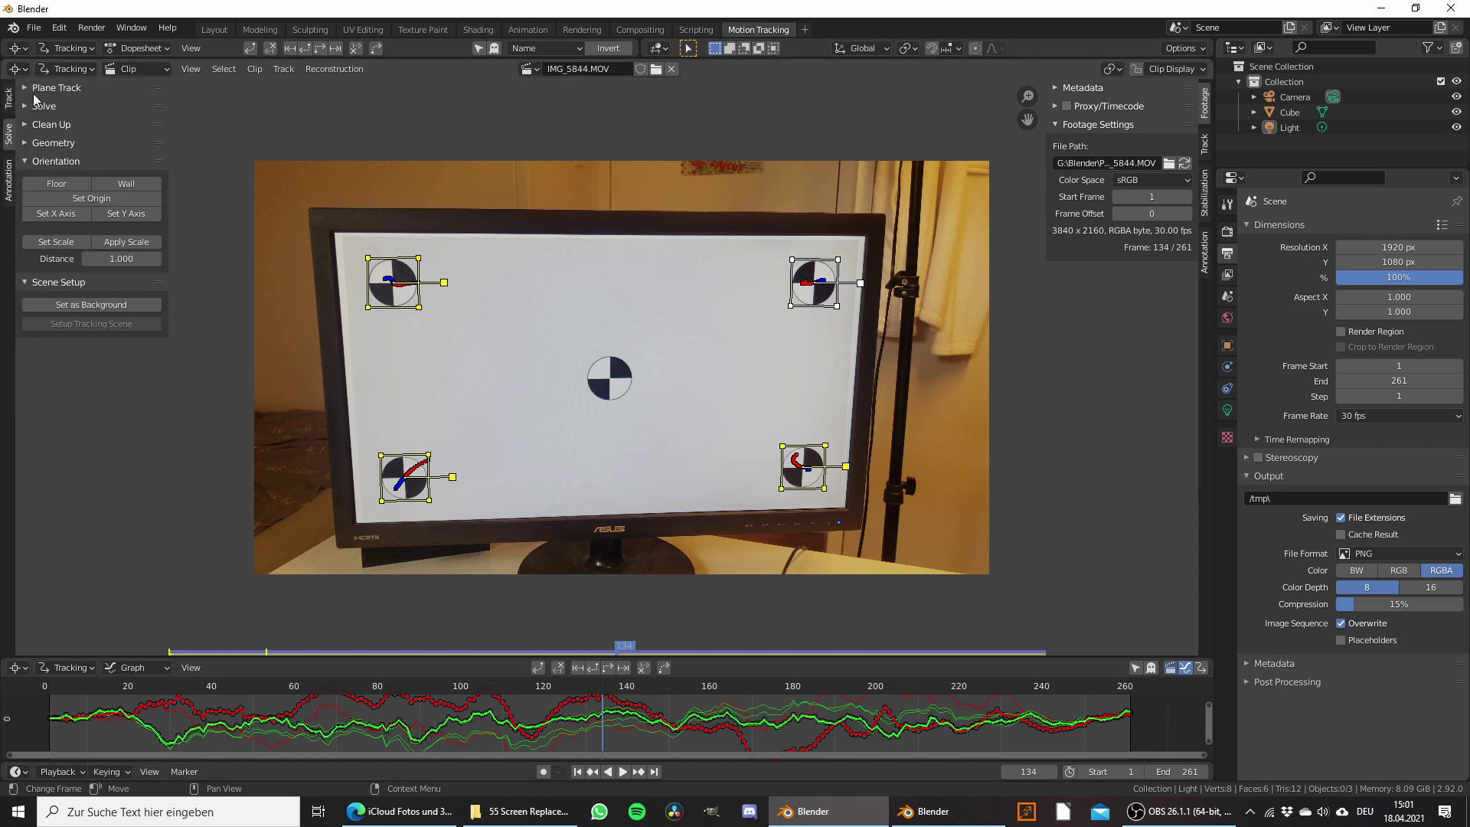
{"action": "left_click", "coordinate": [32, 89]}
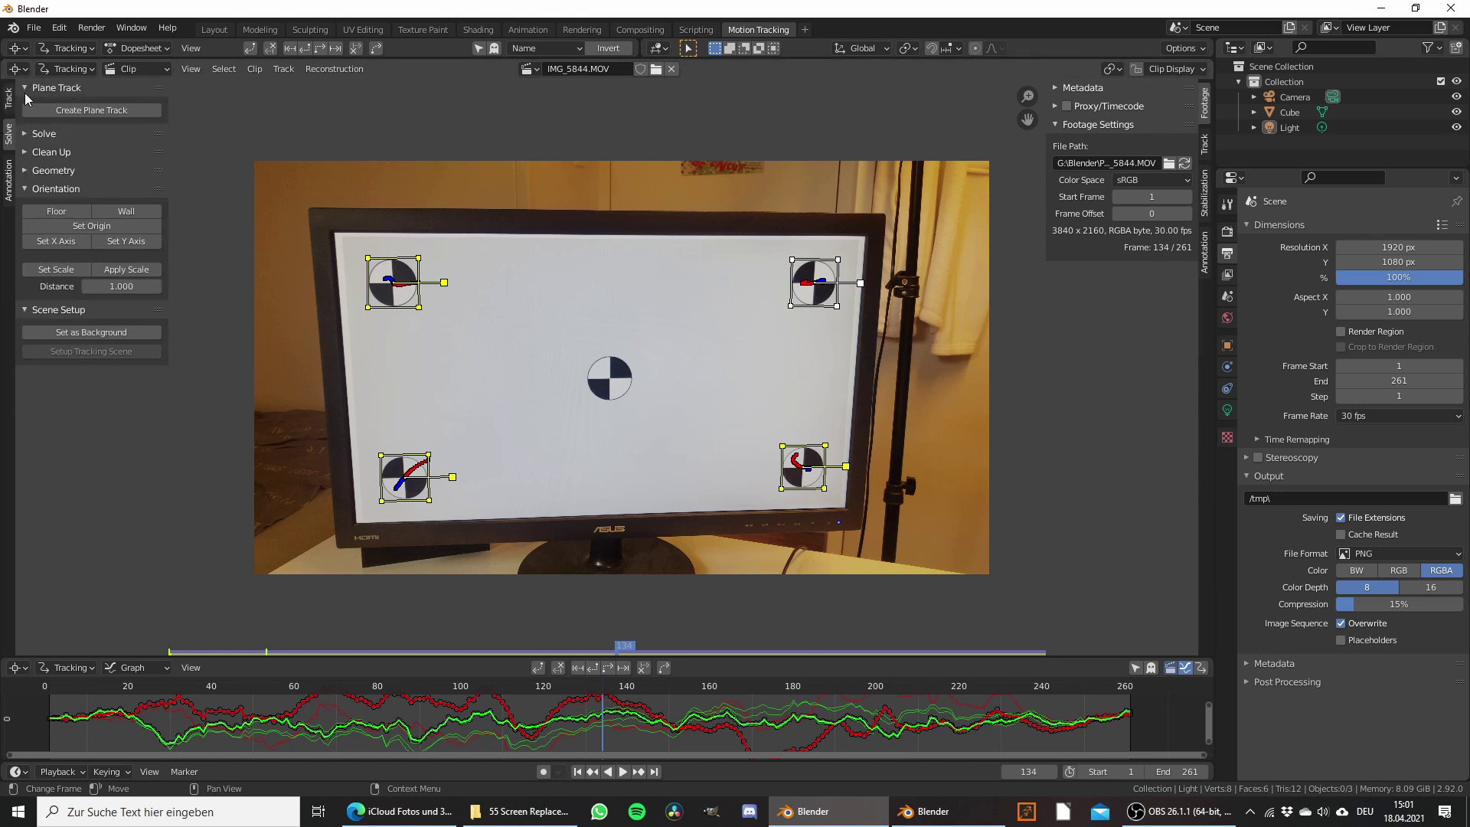
{"action": "left_click", "coordinate": [92, 112]}
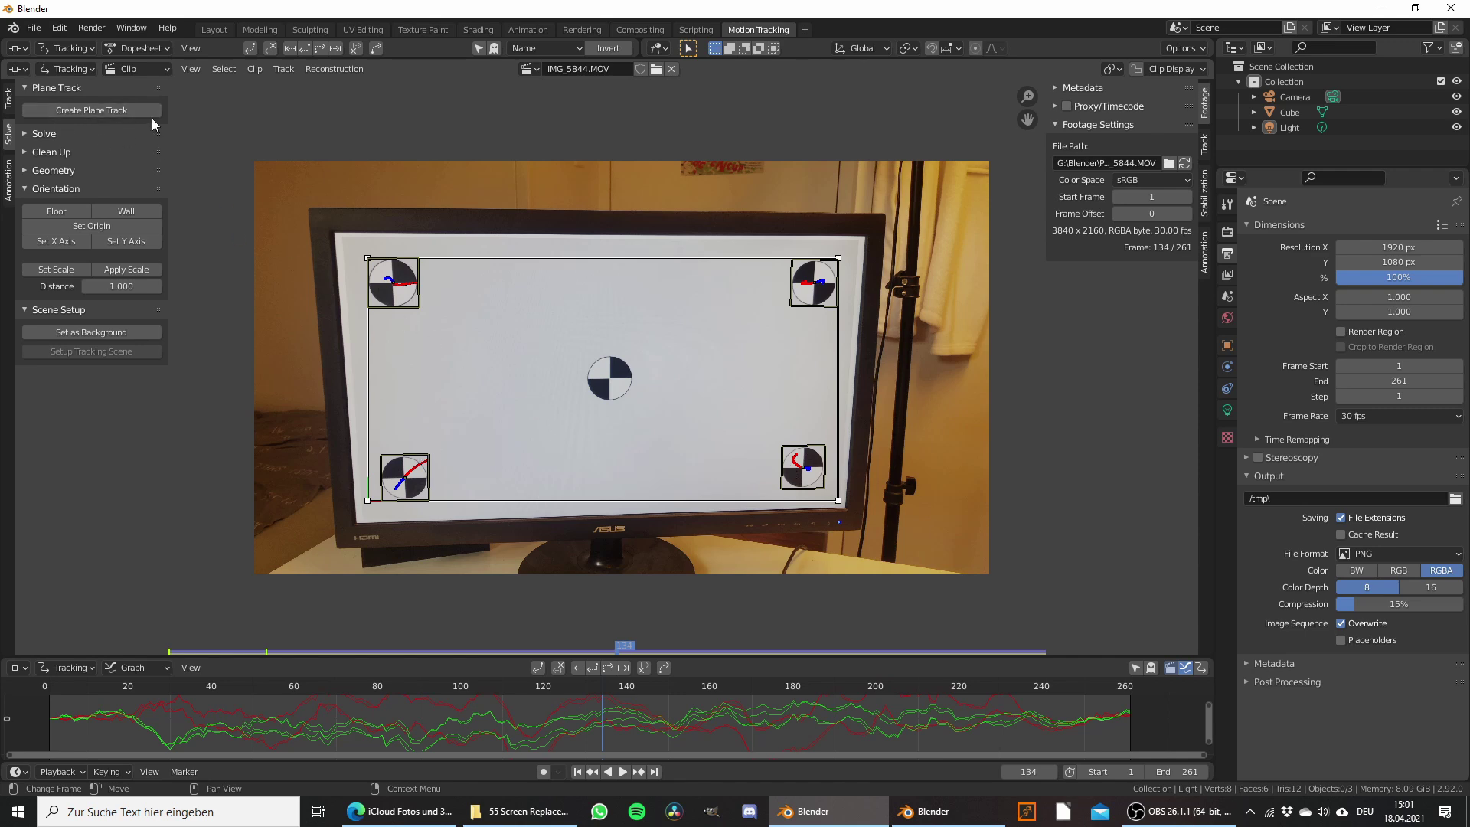
Step: Zoom in and drag the plane's top-left corner onto the screen's corner
{"action": "scroll", "coordinate": [502, 334], "scroll_direction": "up", "scroll_amount": 3}
{"action": "key", "text": "KP_Decimal"}
{"action": "scroll", "coordinate": [603, 335], "scroll_direction": "up", "scroll_amount": 3}
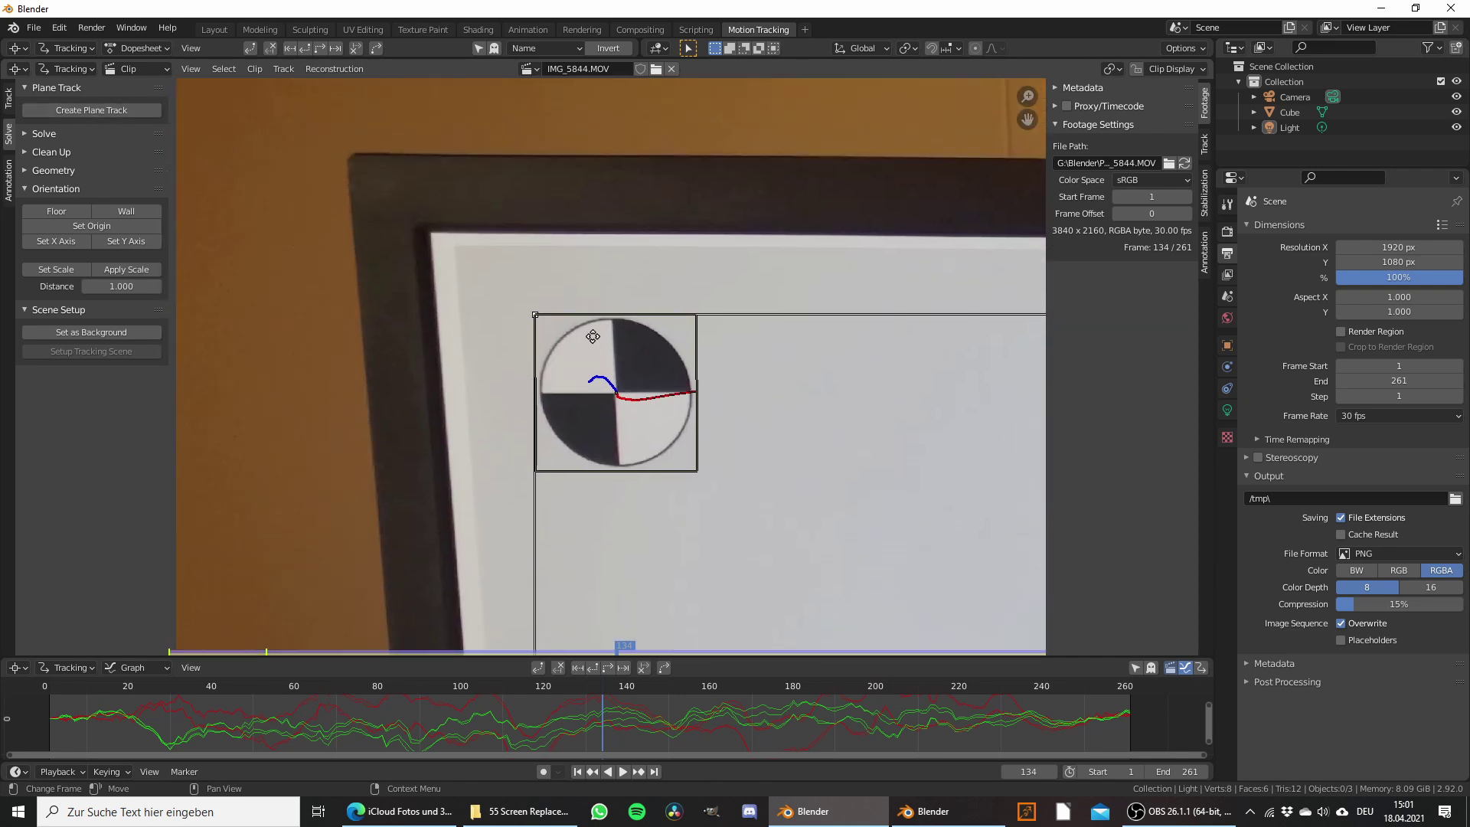
{"action": "left_click_drag", "start_coordinate": [558, 334], "coordinate": [453, 252]}
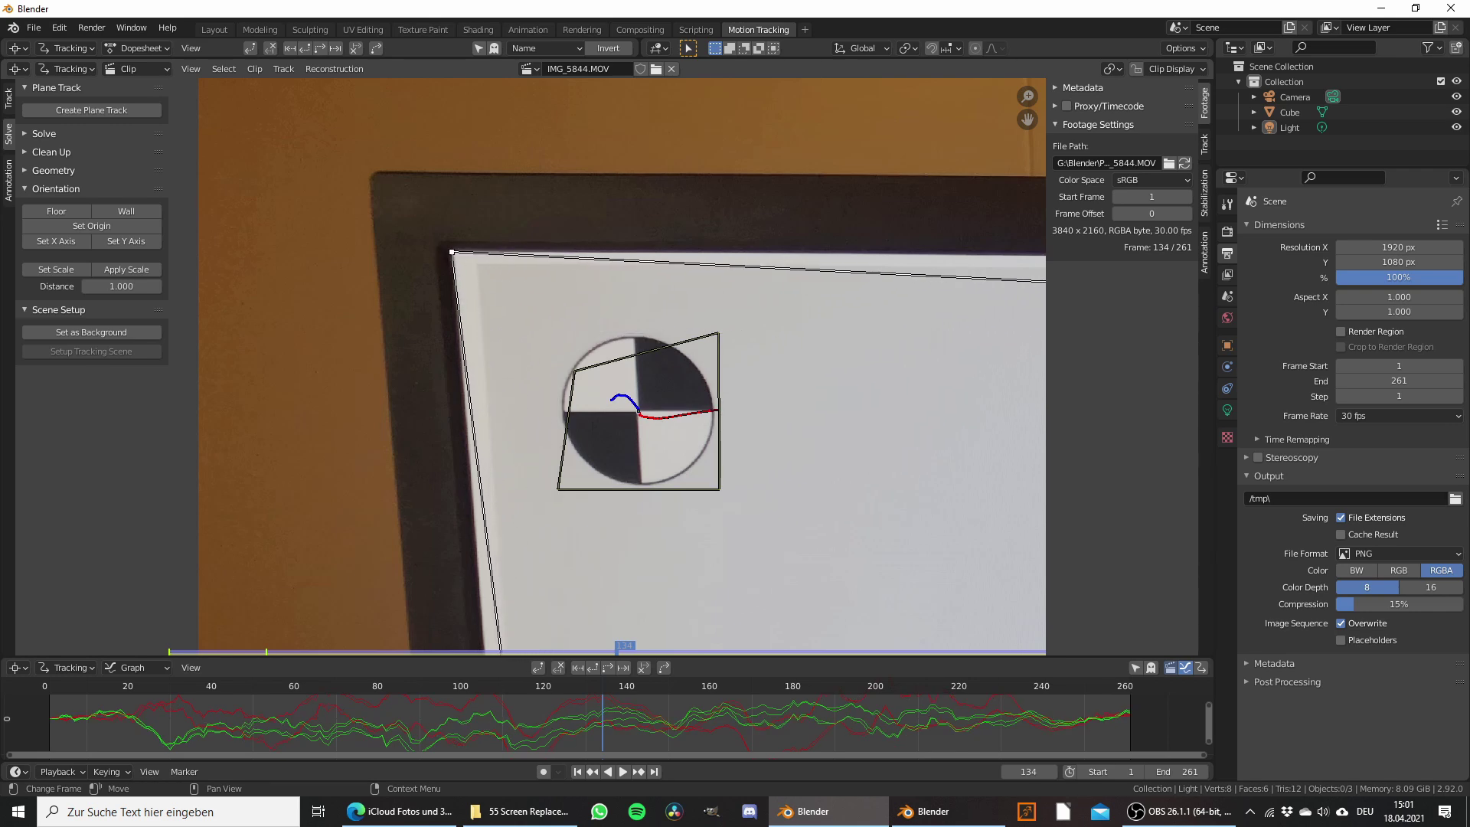
Step: Drag the plane's bottom-left and bottom-right corners onto the screen's corners
{"action": "scroll", "coordinate": [549, 347], "scroll_direction": "down", "scroll_amount": 3}
{"action": "middle_click_drag", "start_coordinate": [576, 516], "coordinate": [582, 146]}
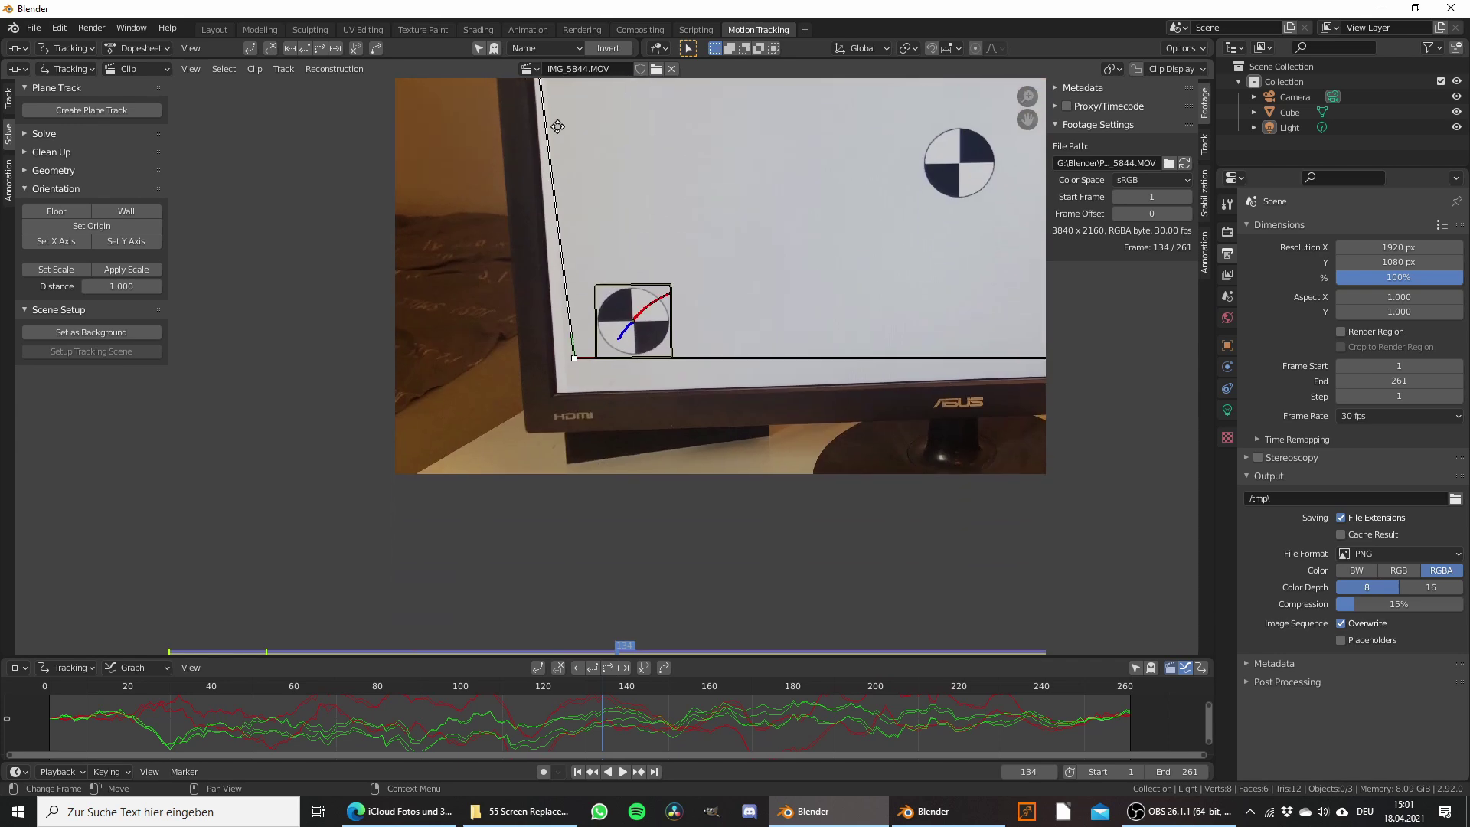
{"action": "scroll", "coordinate": [601, 287], "scroll_direction": "up", "scroll_amount": 4}
{"action": "scroll", "coordinate": [601, 287], "scroll_direction": "up", "scroll_amount": 2}
{"action": "left_click_drag", "start_coordinate": [473, 335], "coordinate": [405, 469]}
{"action": "scroll", "coordinate": [698, 339], "scroll_direction": "down", "scroll_amount": 2}
{"action": "scroll", "coordinate": [698, 339], "scroll_direction": "down", "scroll_amount": 2}
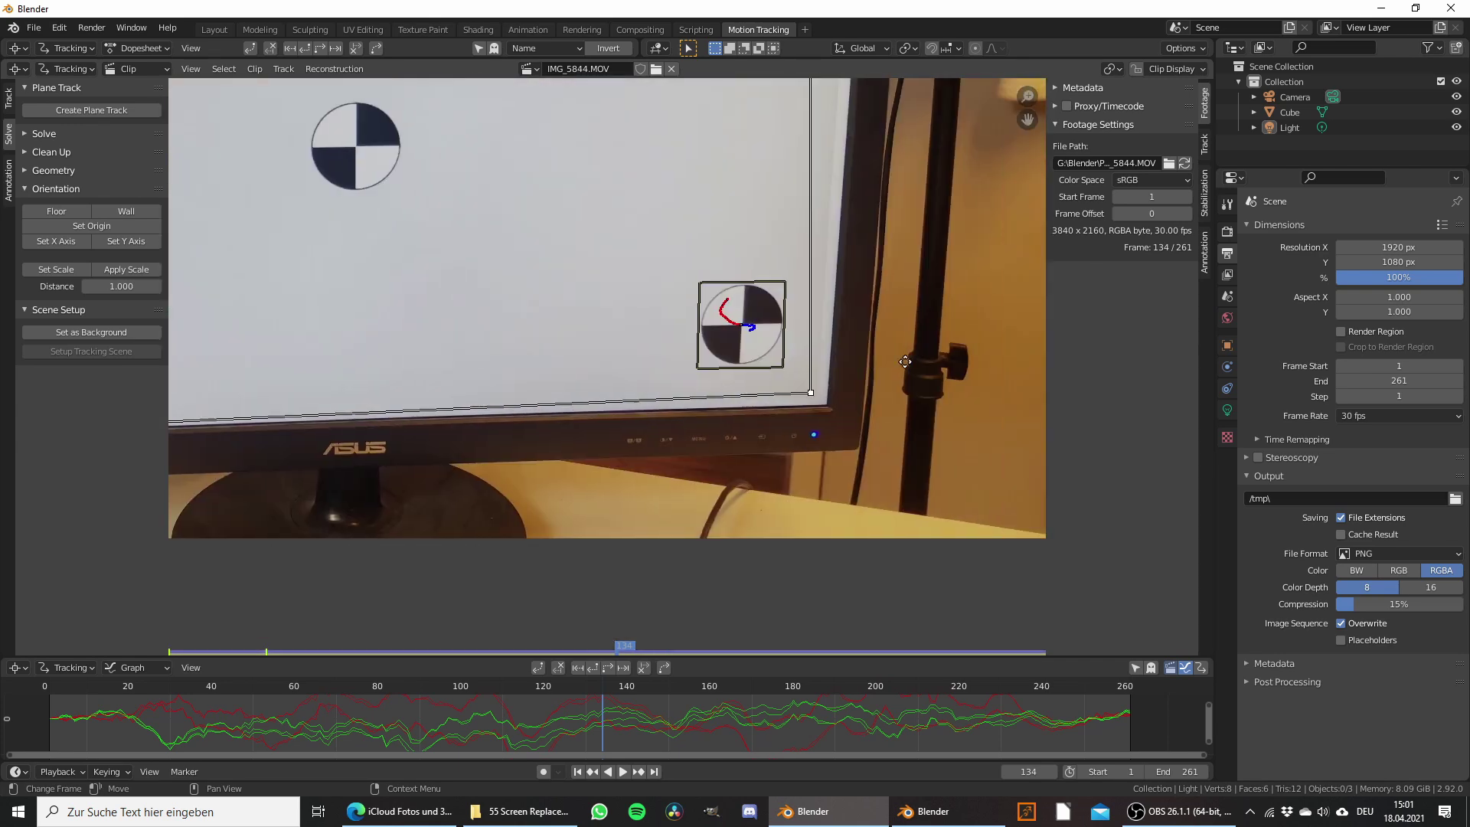
{"action": "middle_click_drag", "start_coordinate": [987, 379], "coordinate": [921, 365]}
{"action": "scroll", "coordinate": [921, 365], "scroll_direction": "up", "scroll_amount": 4}
{"action": "middle_click_drag", "start_coordinate": [844, 397], "coordinate": [640, 401]}
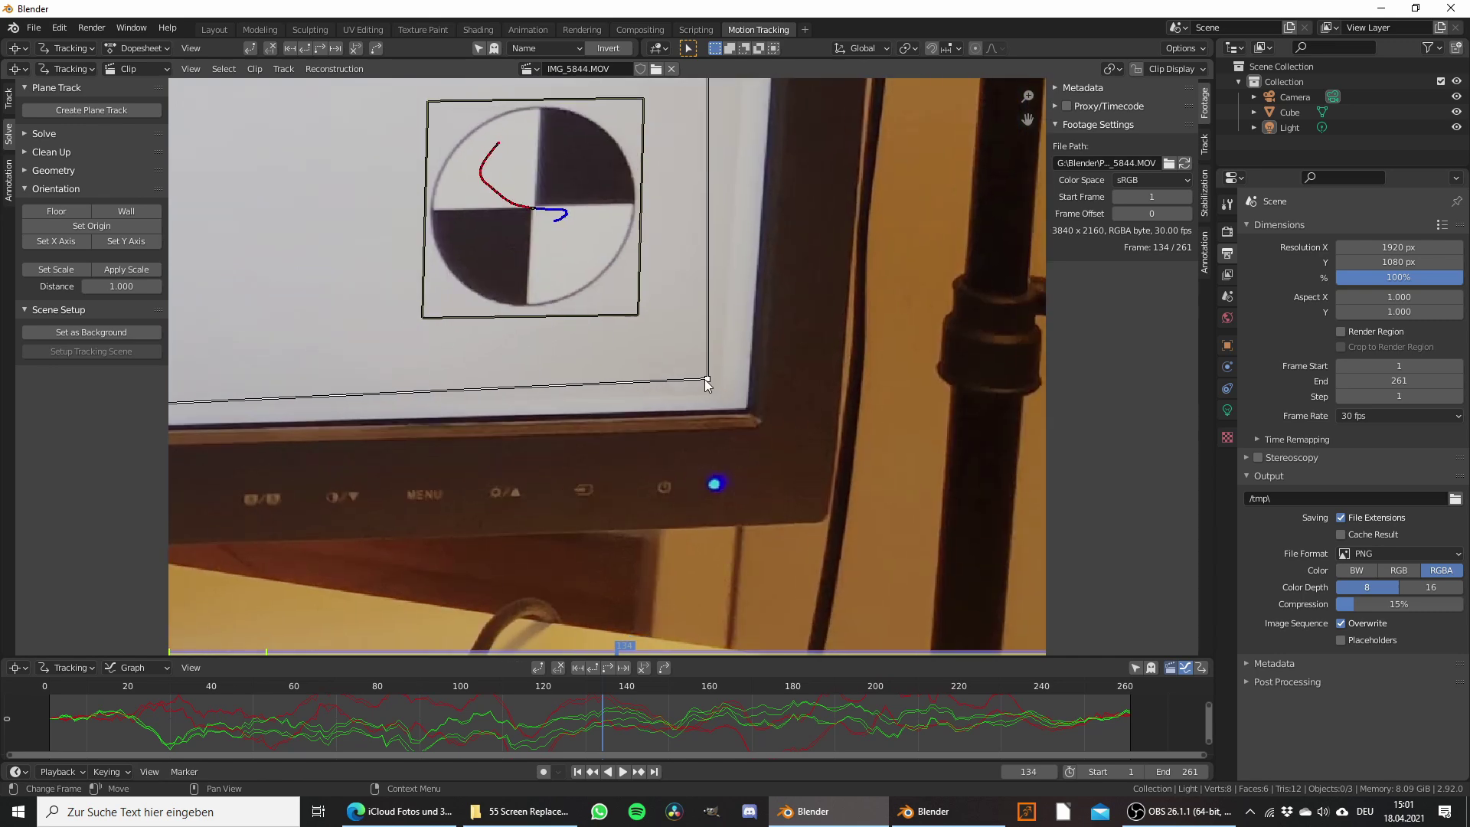
{"action": "left_click_drag", "start_coordinate": [707, 378], "coordinate": [747, 407]}
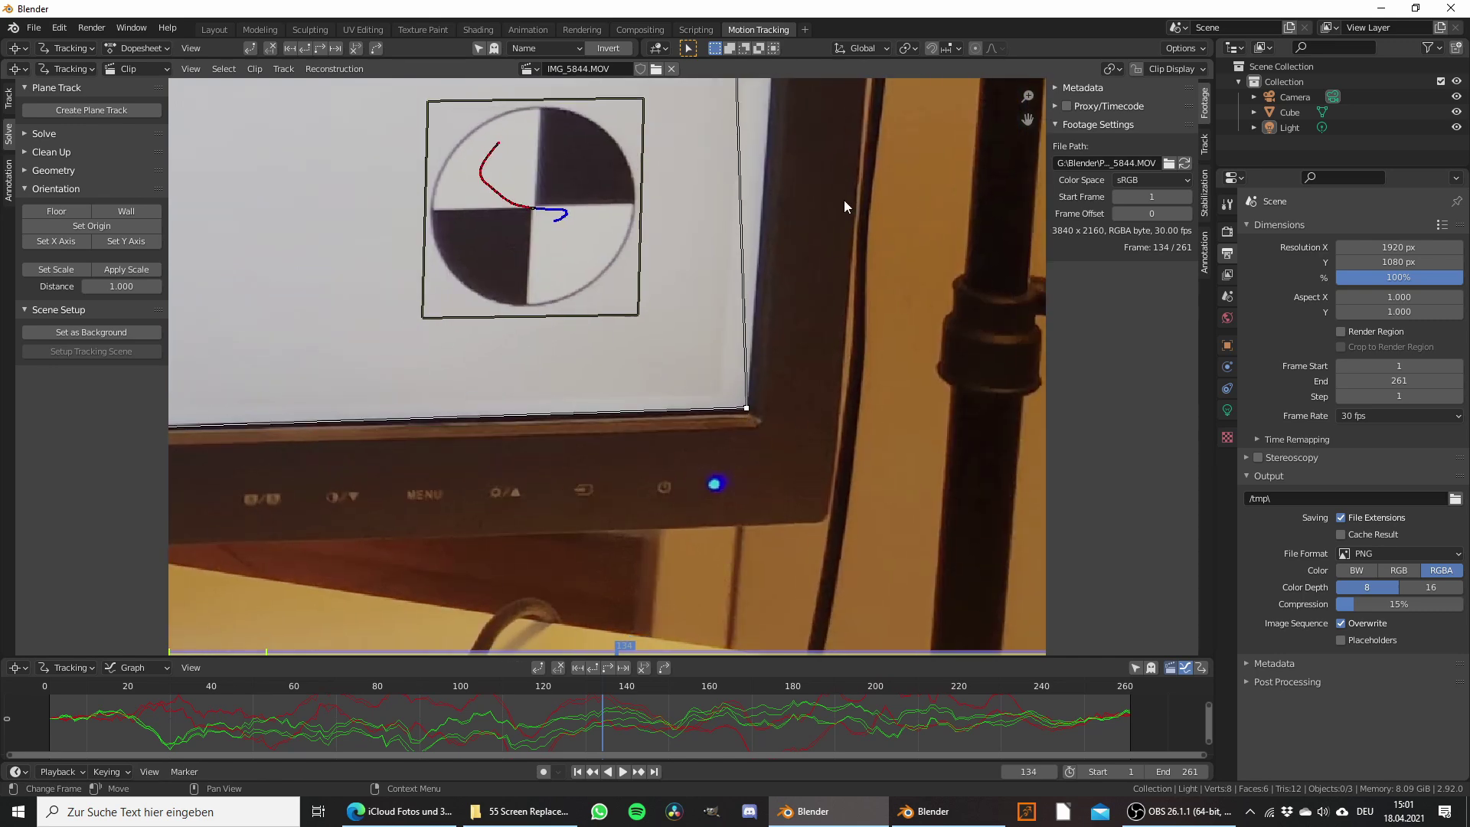
Step: Fit the top-right corner to the screen corner and scrub frames to verify the track
{"action": "scroll", "coordinate": [844, 203], "scroll_direction": "down", "scroll_amount": 3}
{"action": "middle_click_drag", "start_coordinate": [843, 203], "coordinate": [645, 459]}
{"action": "scroll", "coordinate": [645, 460], "scroll_direction": "up", "scroll_amount": 2}
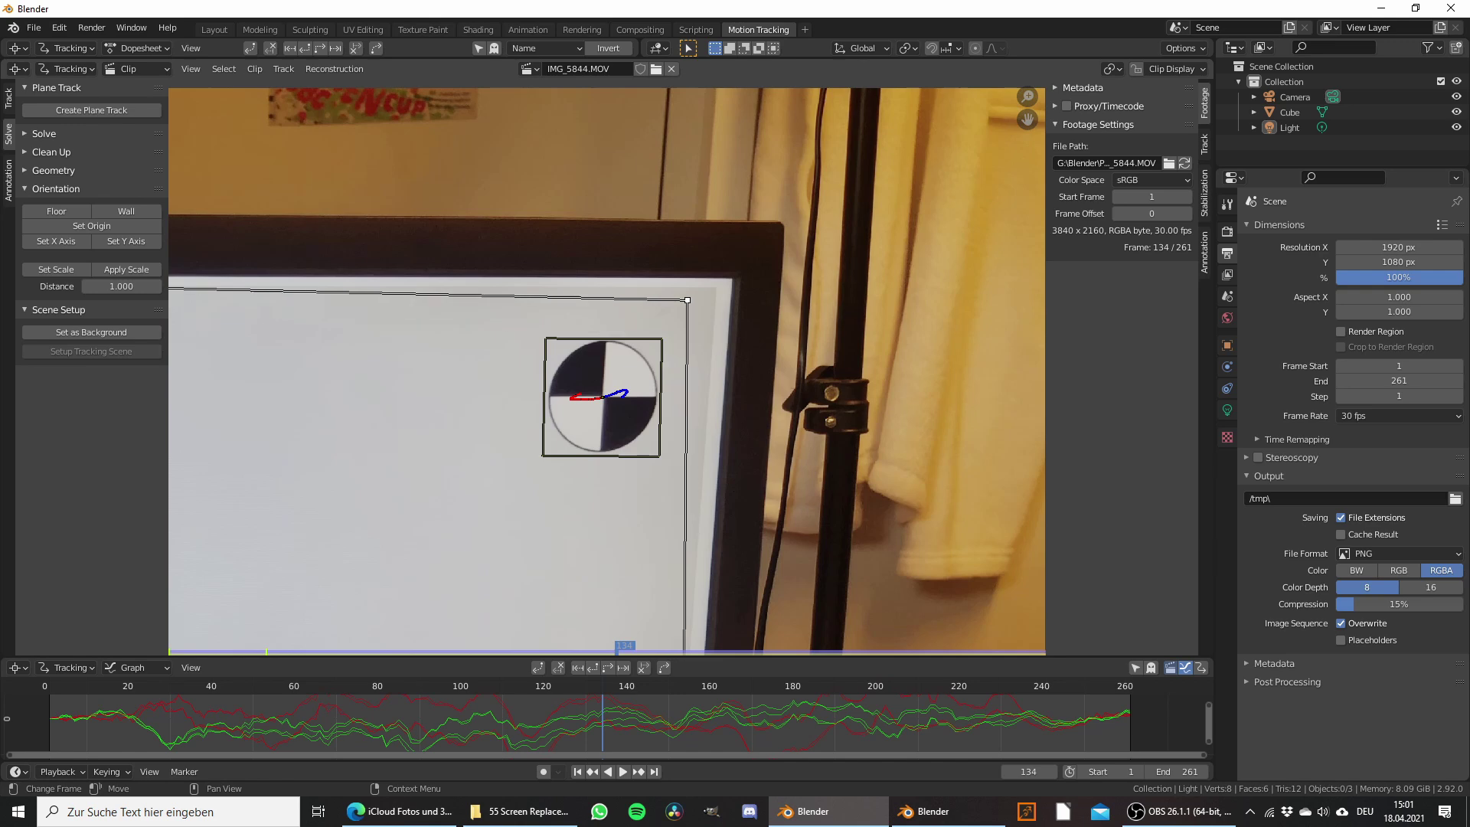
{"action": "left_click_drag", "start_coordinate": [688, 300], "coordinate": [732, 279]}
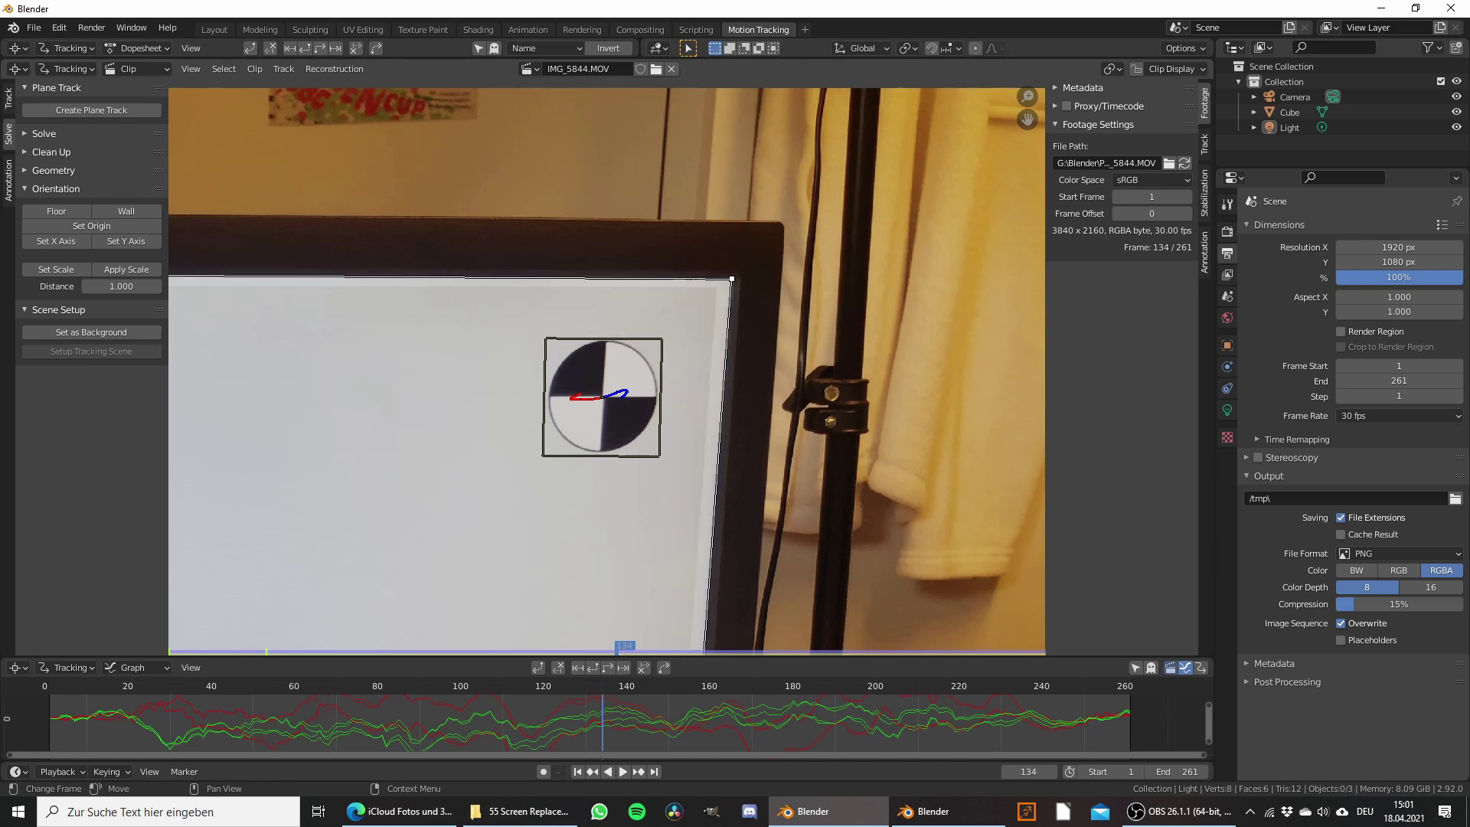
{"action": "scroll", "coordinate": [640, 260], "scroll_direction": "down", "scroll_amount": 5}
{"action": "scroll", "coordinate": [742, 181], "scroll_direction": "up", "scroll_amount": 1}
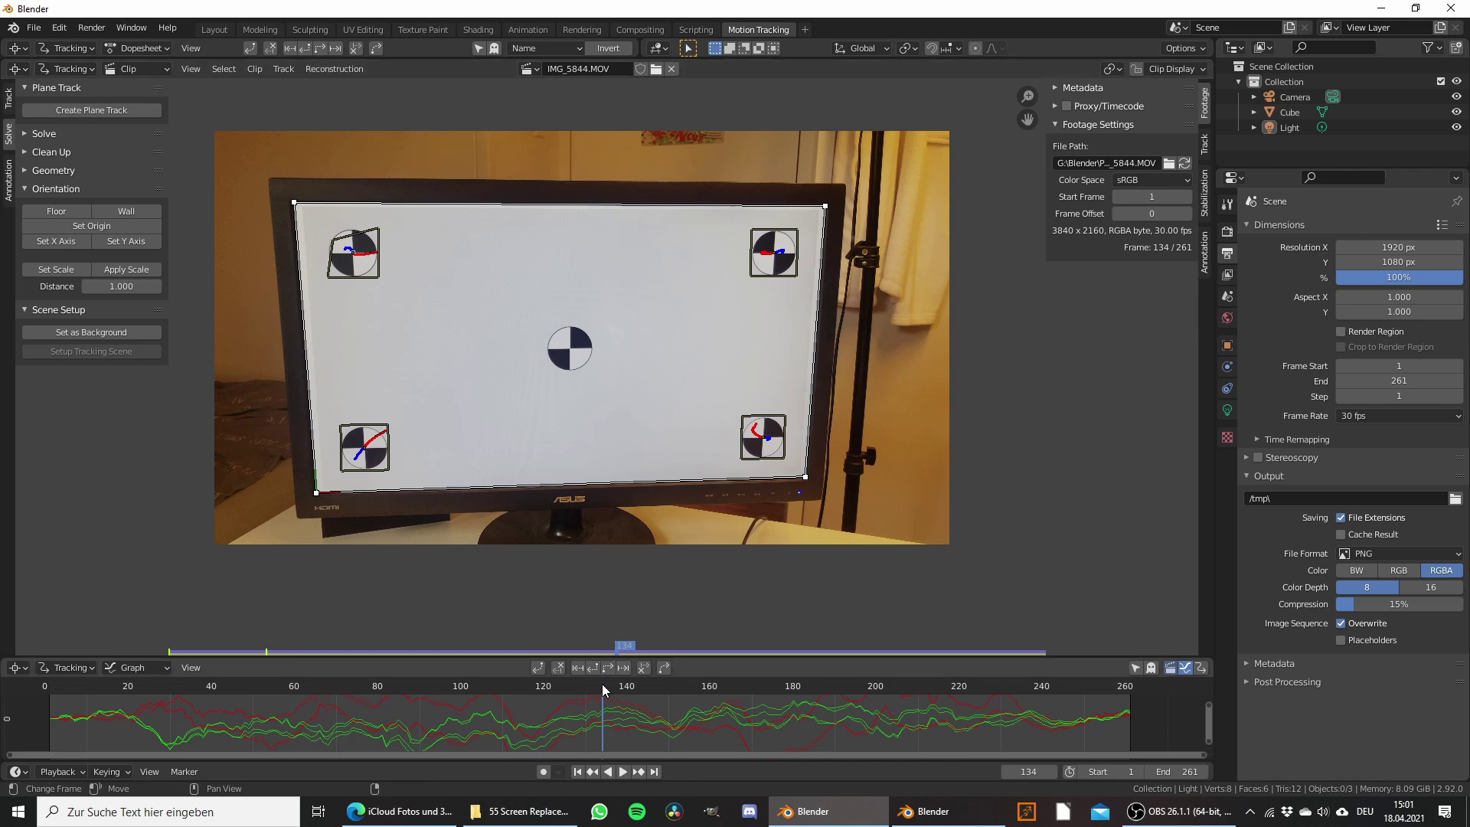
{"action": "left_click_drag", "start_coordinate": [602, 683], "coordinate": [582, 706]}
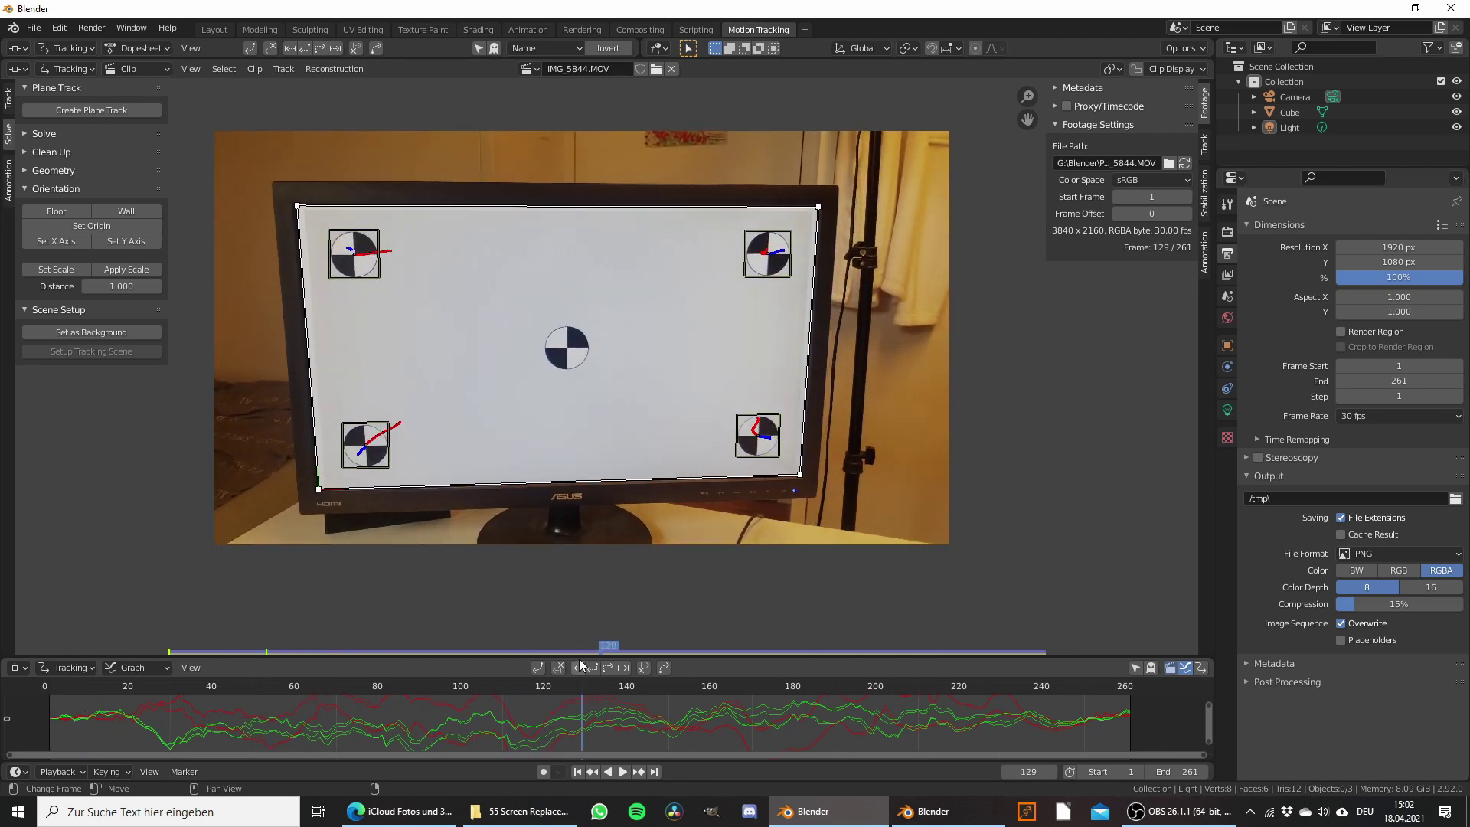
Step: Switch to Compositing, enable Use Nodes, and hide the backdrop and side panel
{"action": "left_click", "coordinate": [659, 31]}
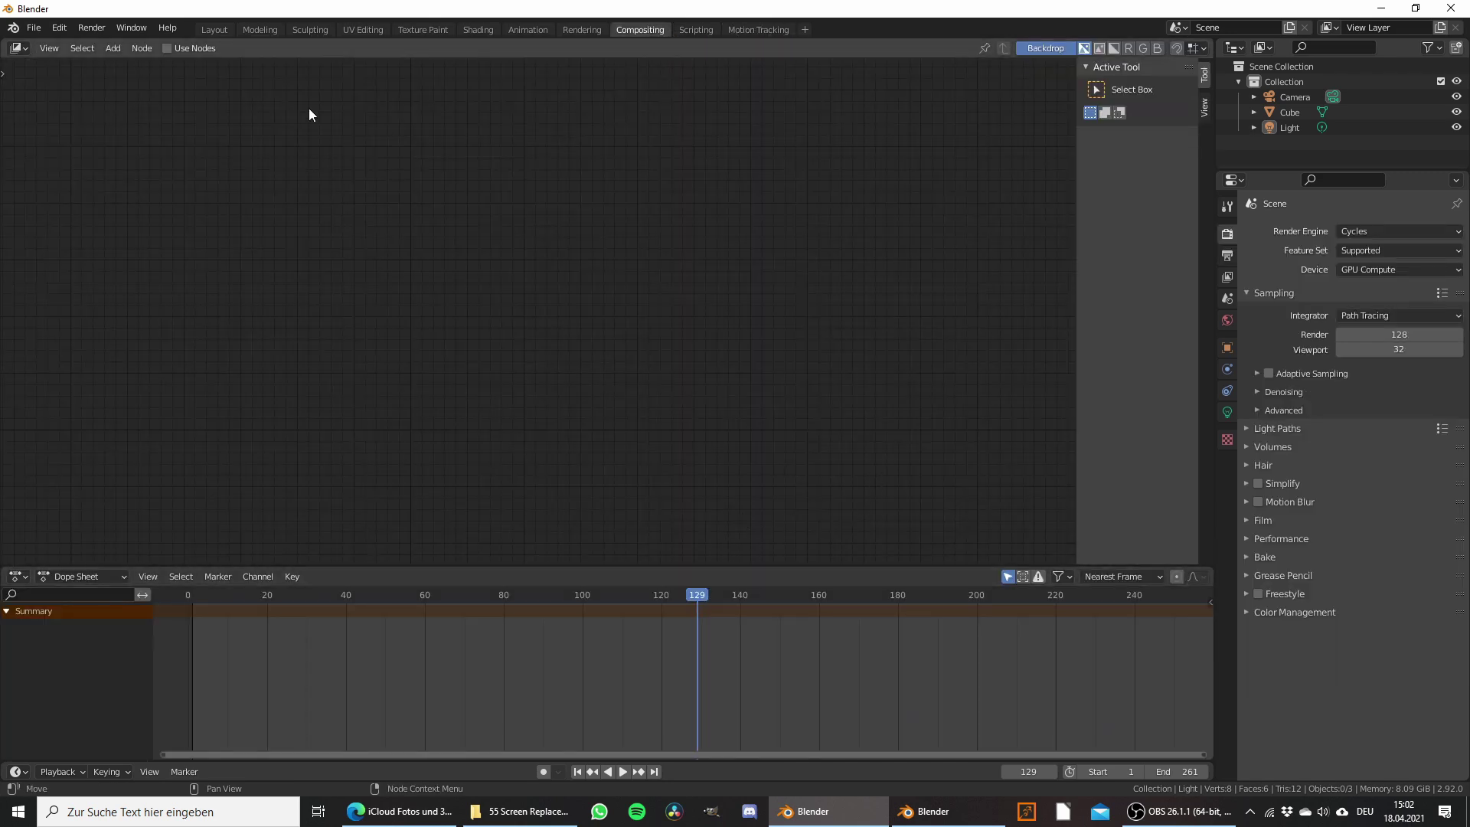
{"action": "left_click", "coordinate": [167, 49]}
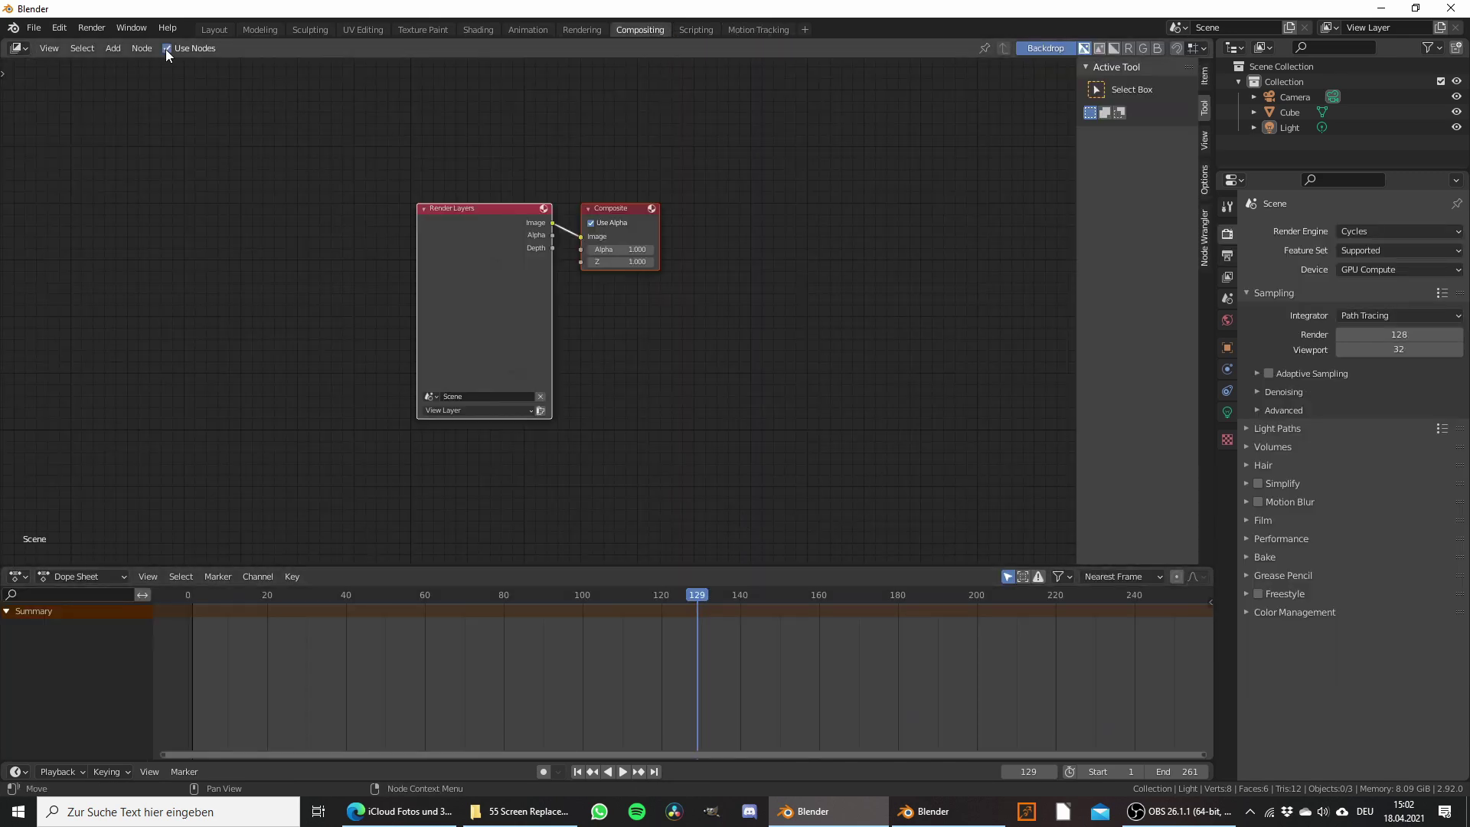
{"action": "left_click", "coordinate": [1046, 46]}
{"action": "key", "text": "n"}
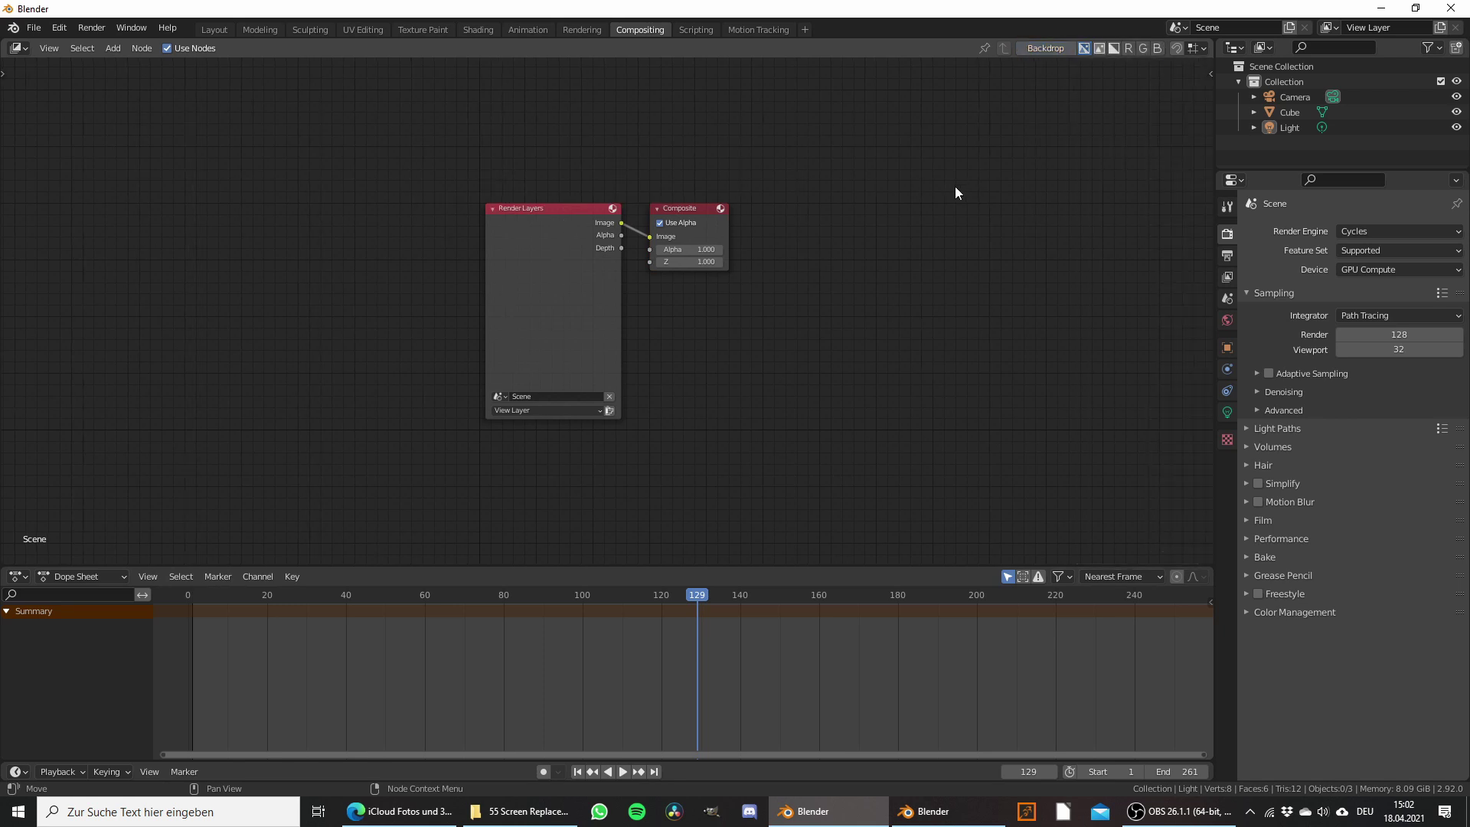
Step: Split off a right-hand Image Editor showing the Viewer Node
{"action": "left_click_drag", "start_coordinate": [1198, 44], "coordinate": [553, 46]}
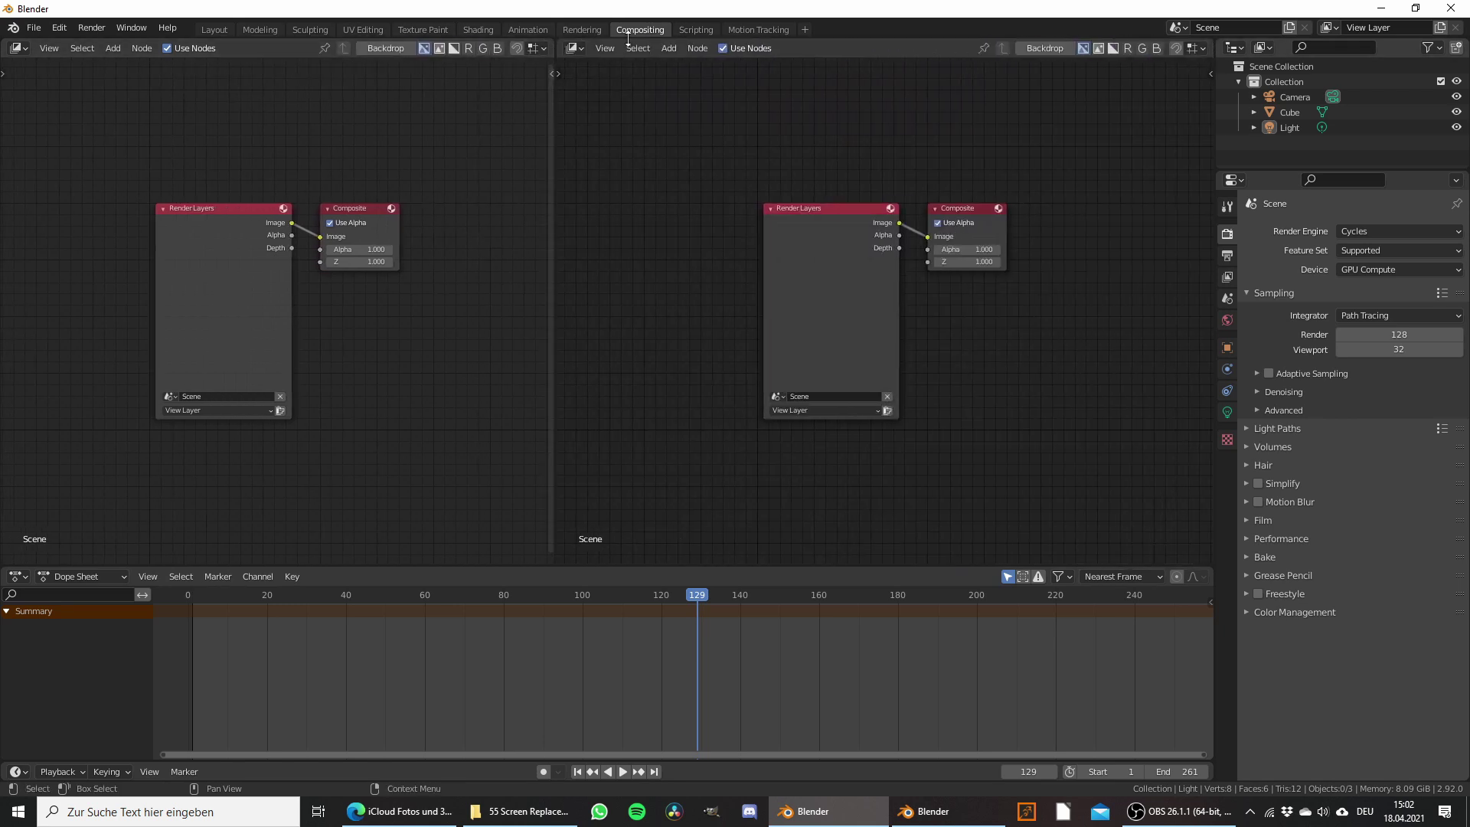
{"action": "left_click", "coordinate": [577, 47]}
{"action": "left_click", "coordinate": [596, 108]}
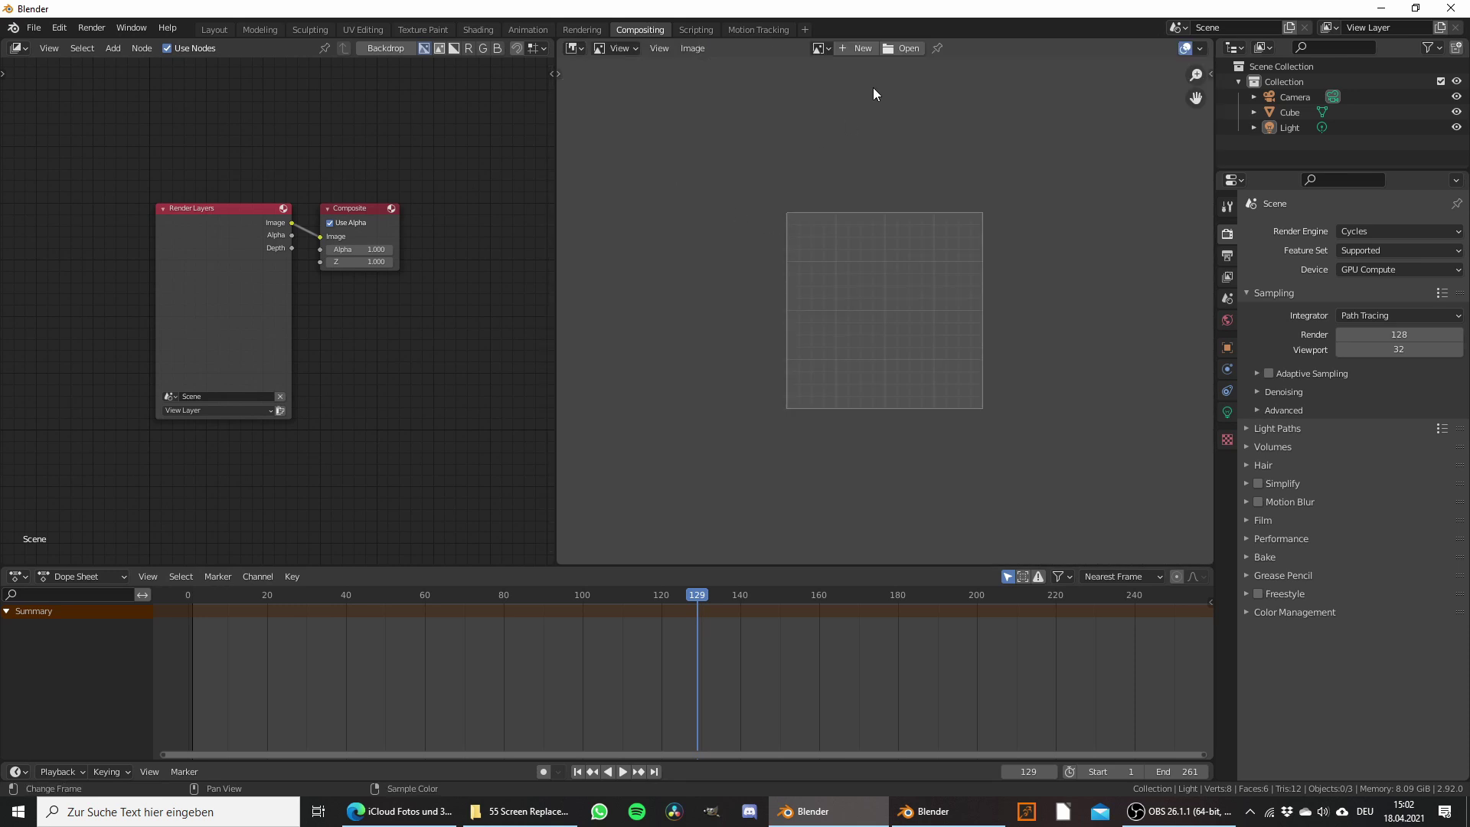
{"action": "left_click", "coordinate": [821, 49]}
{"action": "left_click", "coordinate": [892, 86]}
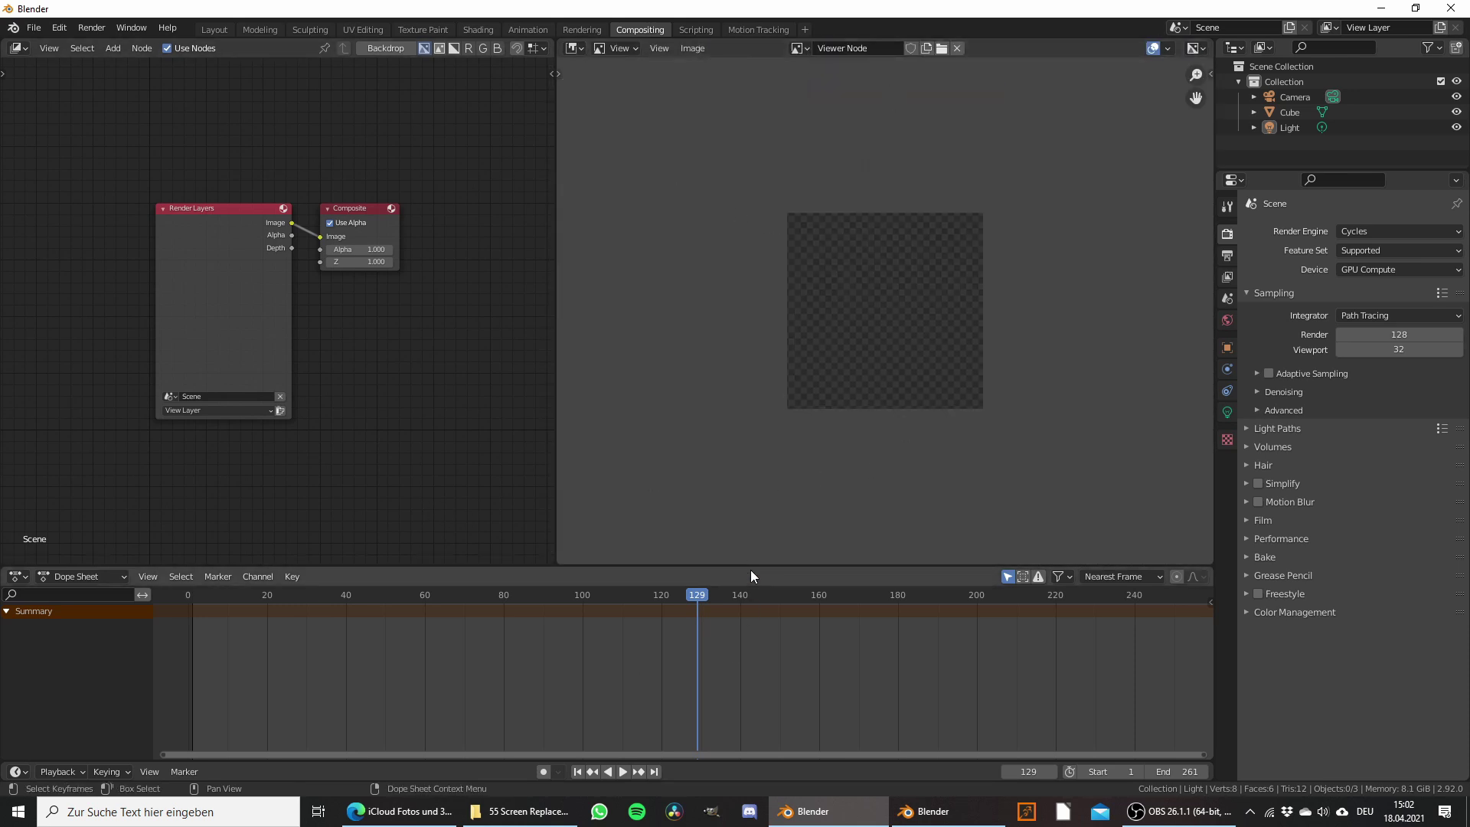
Step: Widen the node and image editors and delete the Render Layers node
{"action": "left_click_drag", "start_coordinate": [751, 570], "coordinate": [740, 679]}
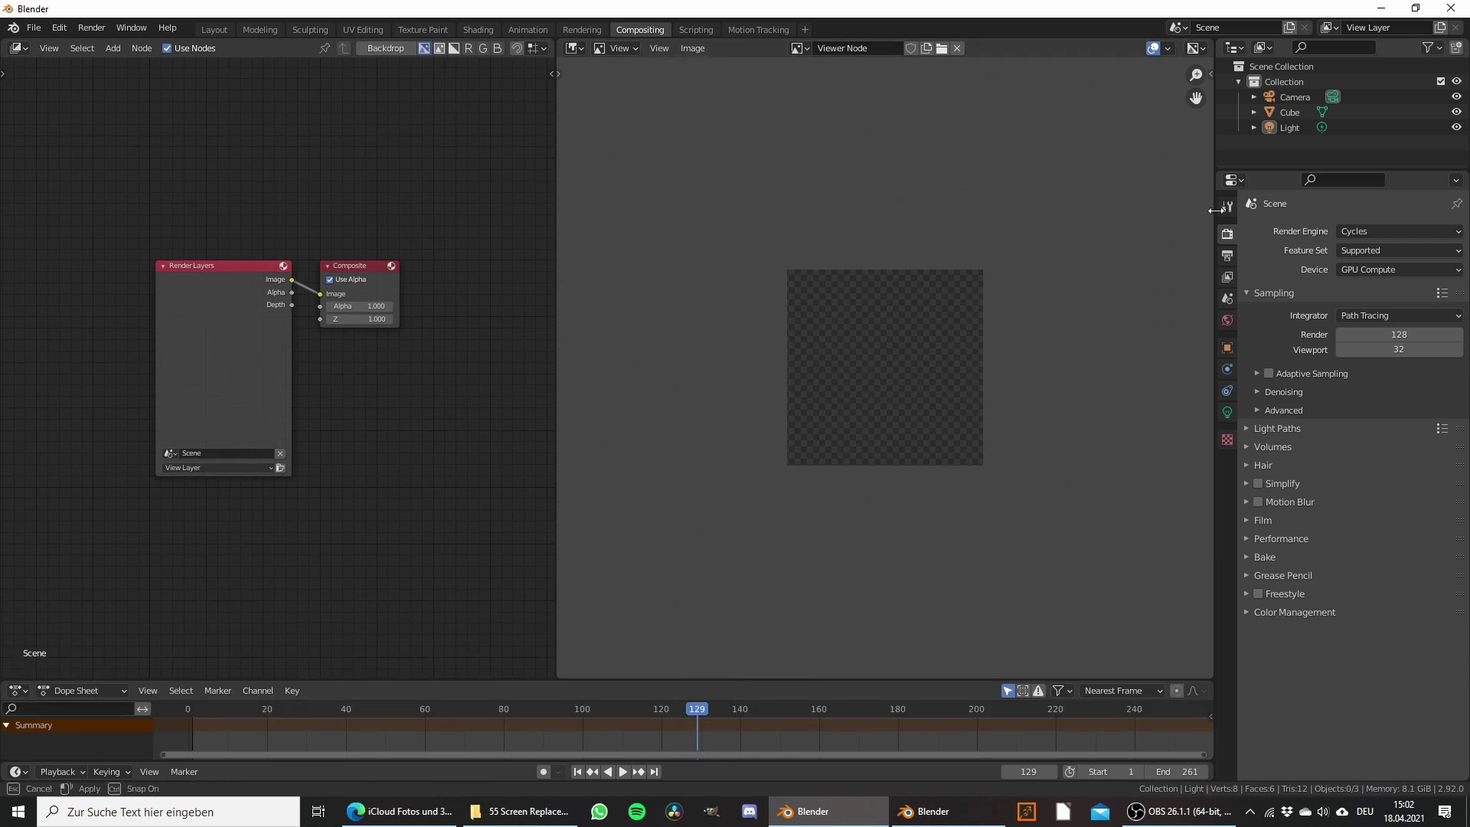
{"action": "left_click_drag", "start_coordinate": [1215, 382], "coordinate": [1445, 383]}
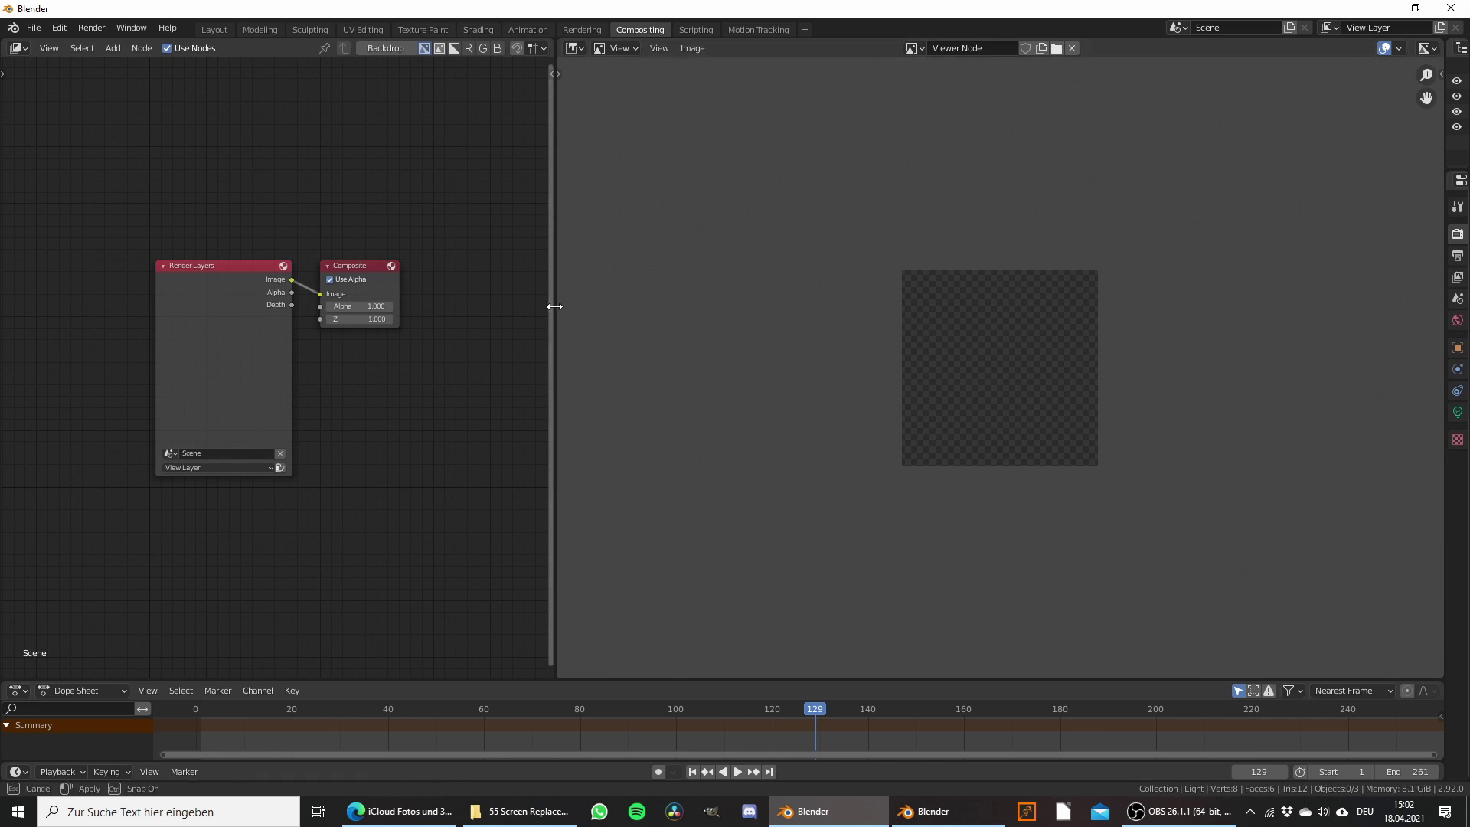
{"action": "left_click_drag", "start_coordinate": [552, 306], "coordinate": [677, 305]}
{"action": "middle_click_drag", "start_coordinate": [355, 182], "coordinate": [393, 151]}
{"action": "left_click", "coordinate": [345, 253]}
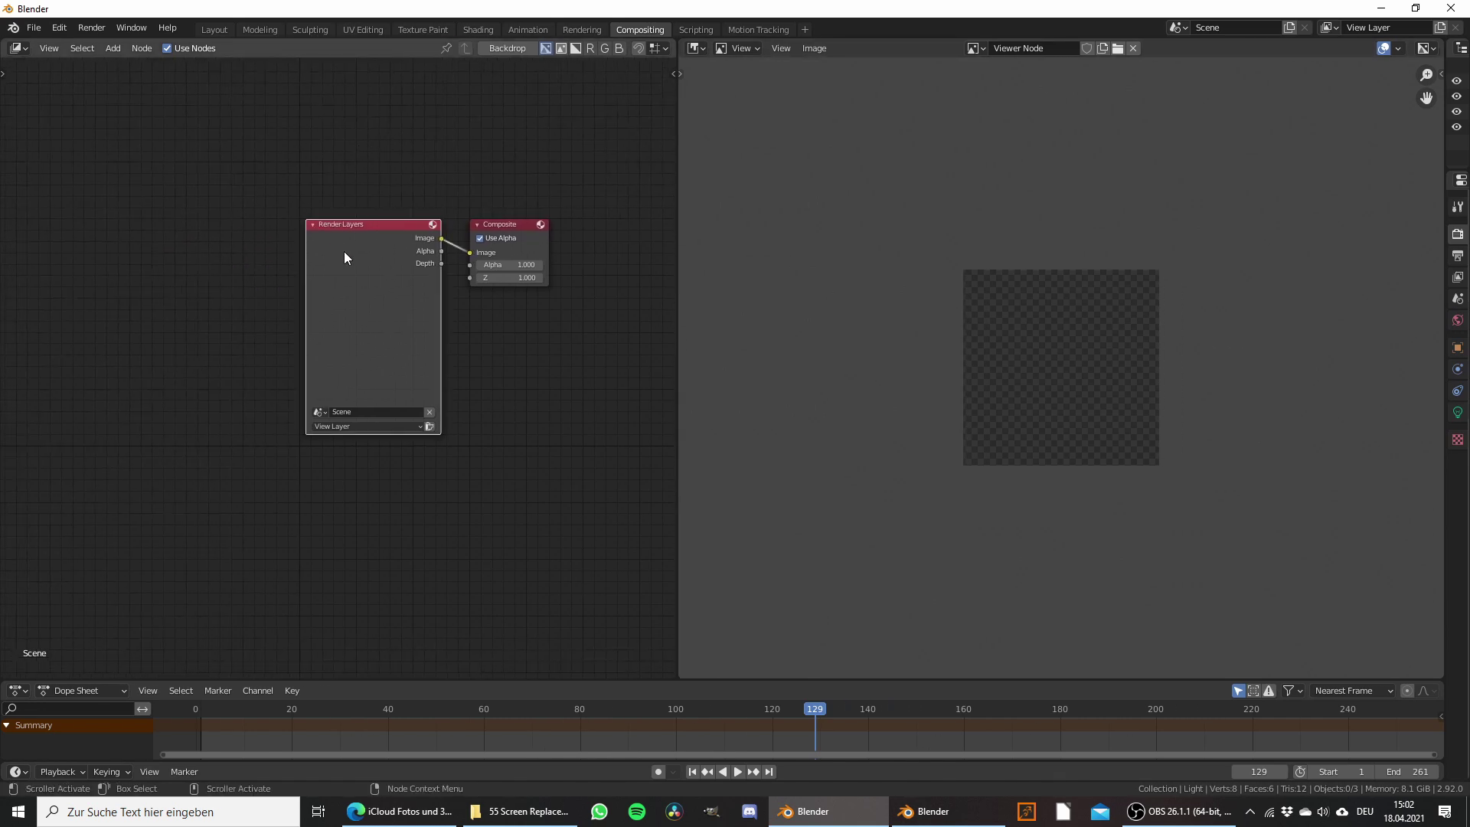
{"action": "key", "text": "Delete"}
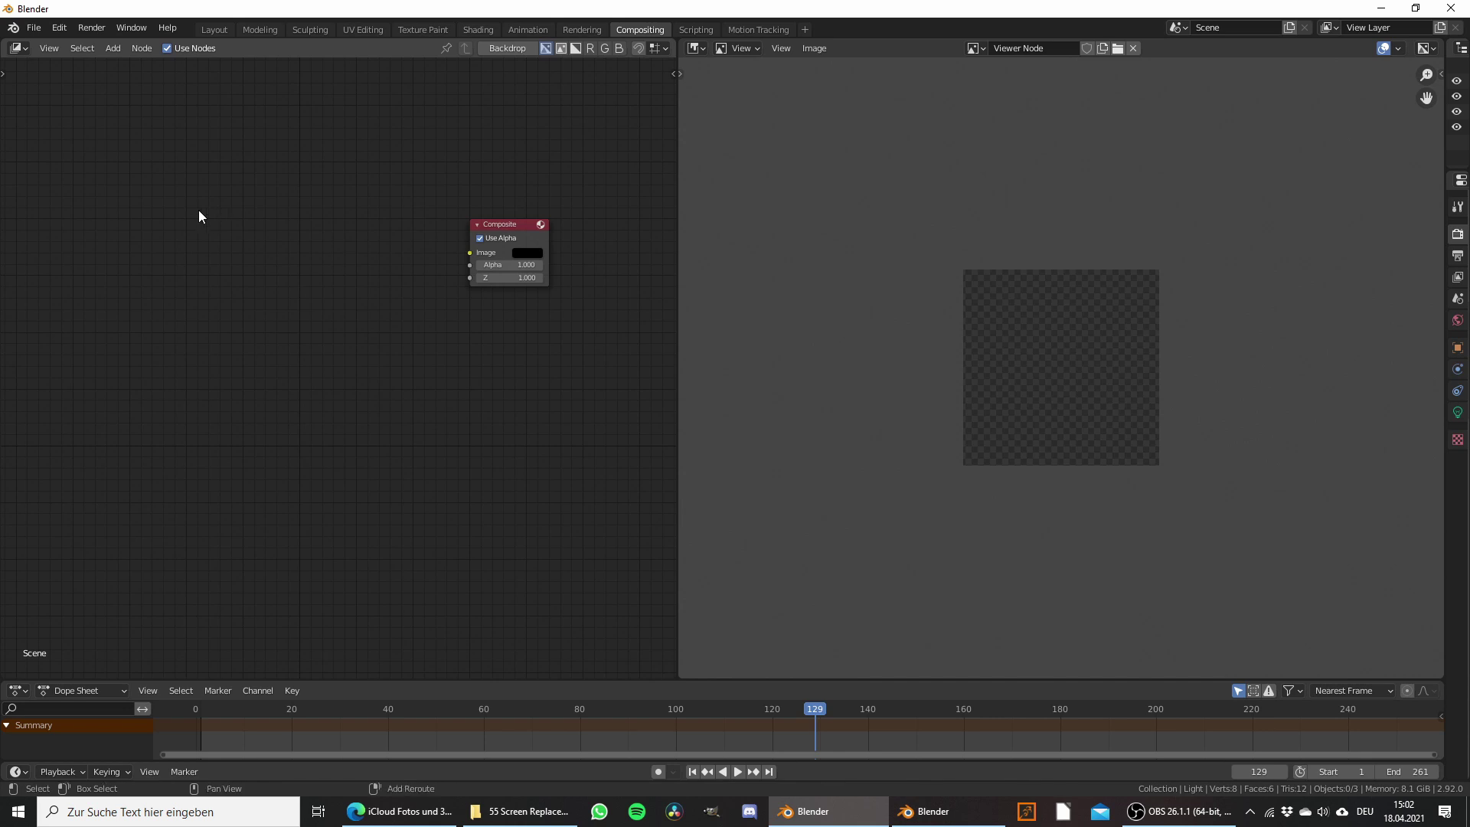
Step: Add a Movie Clip node at top left, duplicate it below, and load IMG_5844.MOV into the top one
{"action": "key", "text": "shift+a"}
{"action": "mouse_move", "coordinate": [187, 232]}
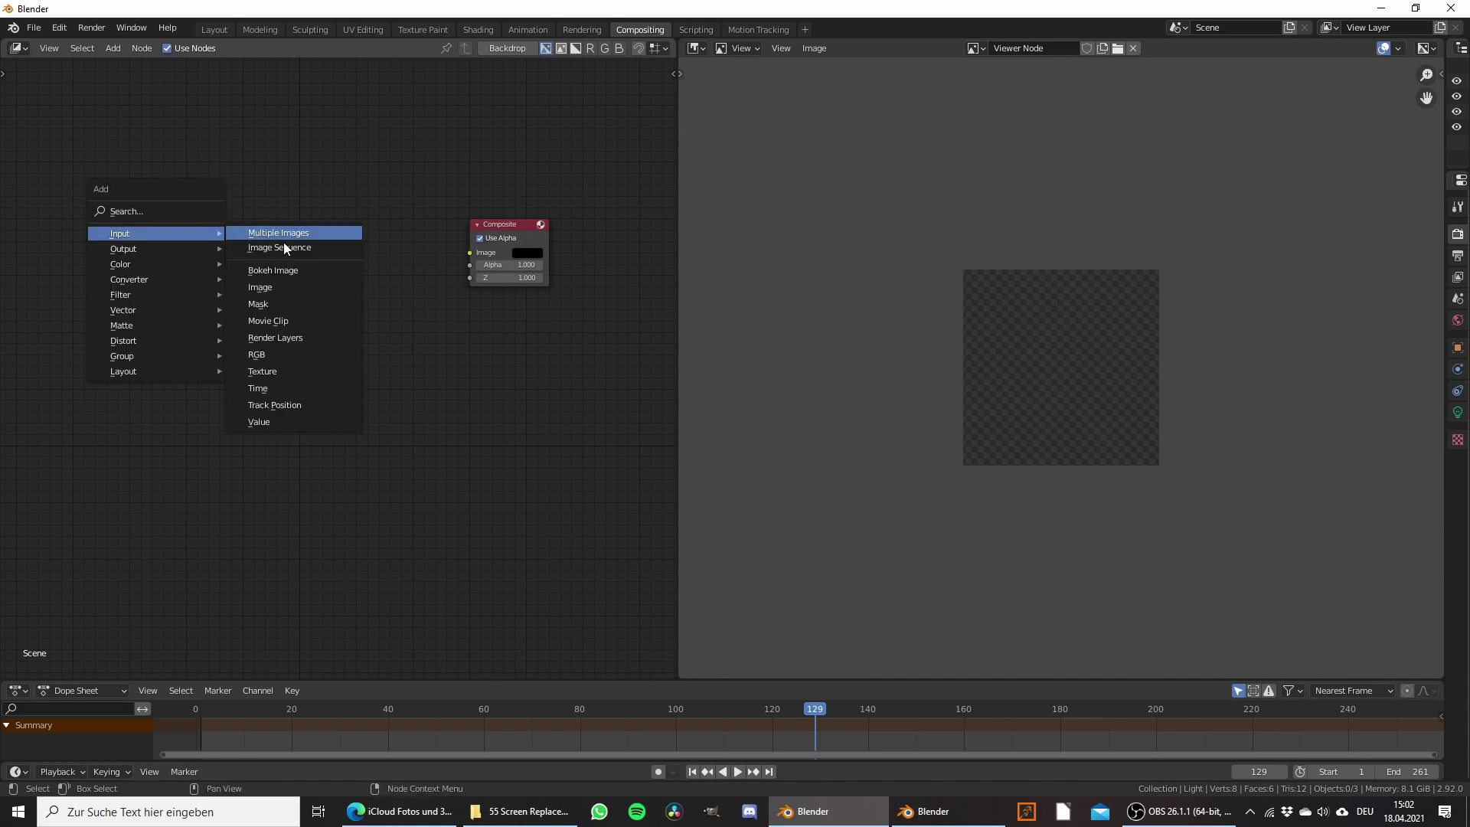
{"action": "left_click", "coordinate": [268, 321]}
{"action": "left_click", "coordinate": [150, 202]}
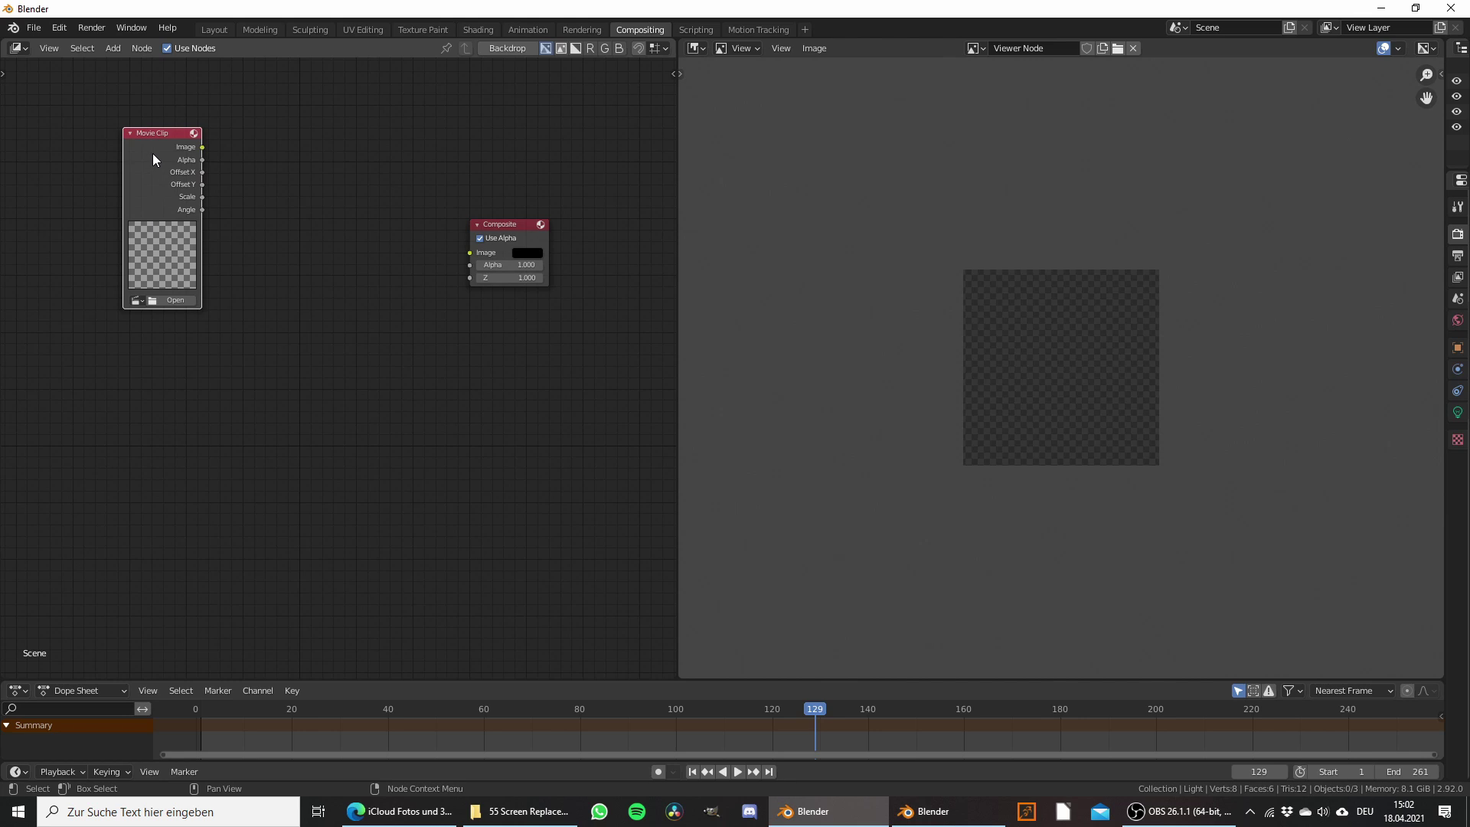
{"action": "key", "text": "shift+d"}
{"action": "left_click", "coordinate": [154, 420]}
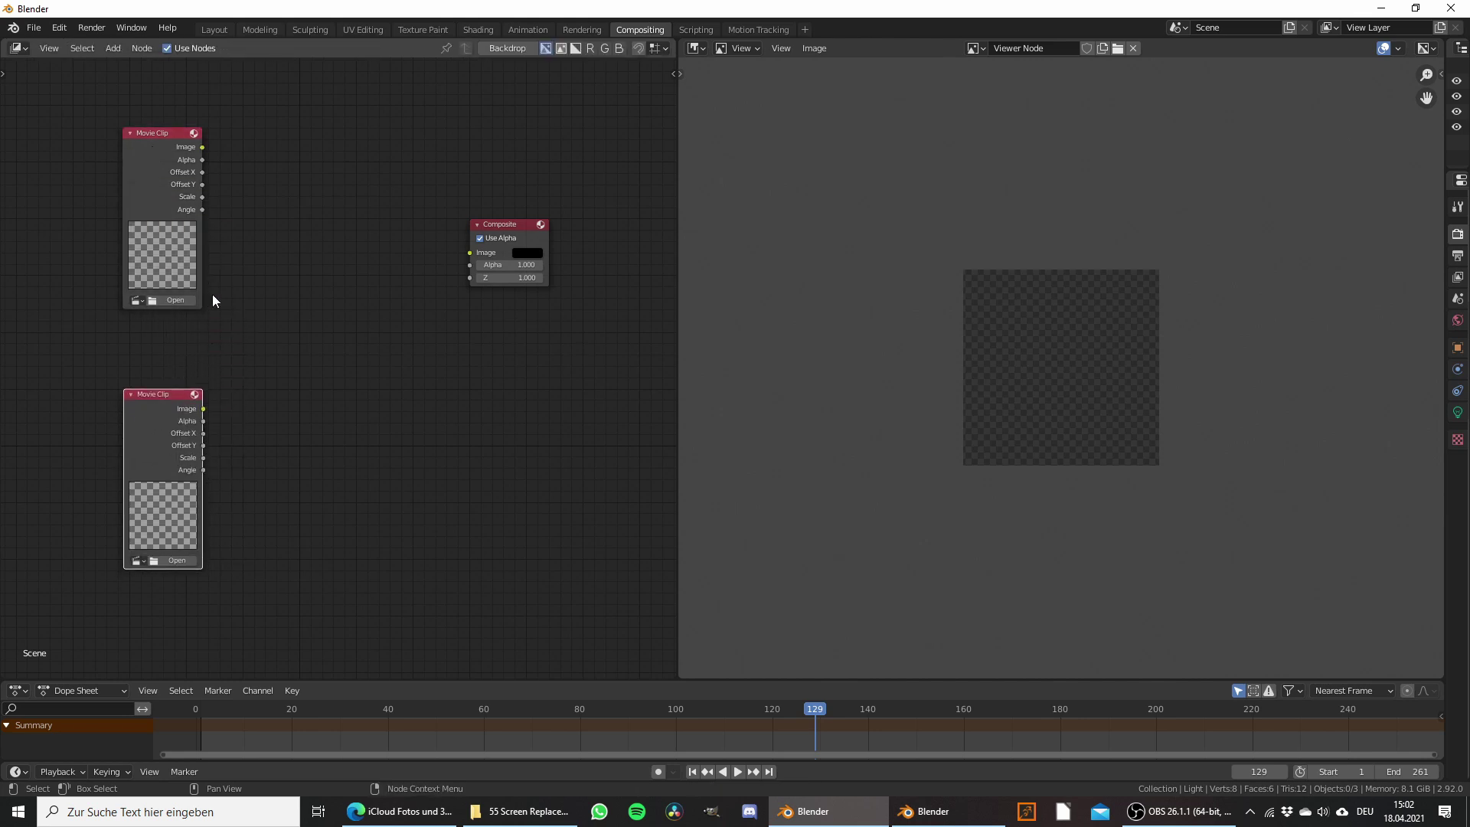
{"action": "left_click", "coordinate": [138, 300]}
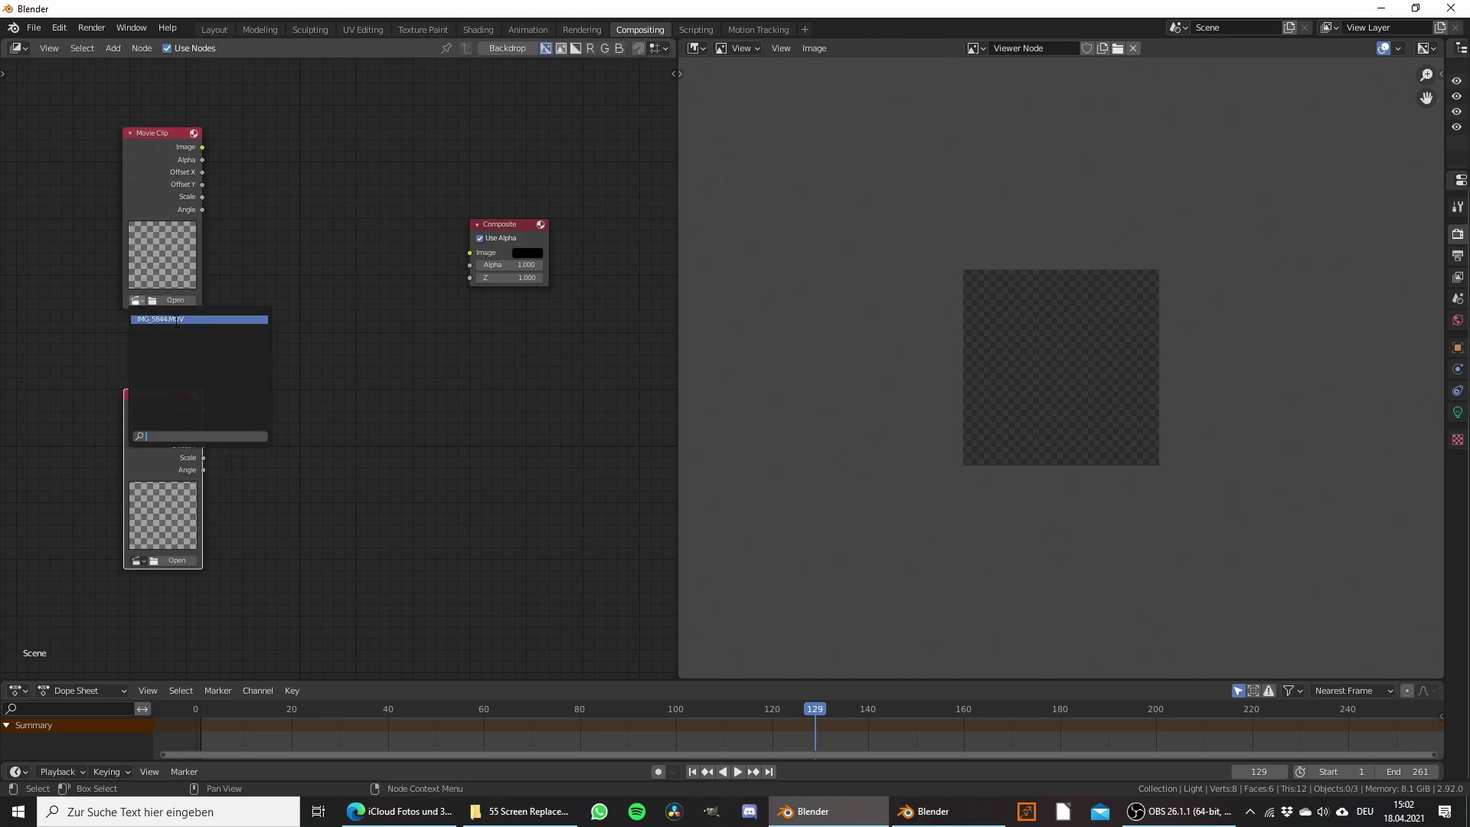
{"action": "left_click", "coordinate": [188, 319]}
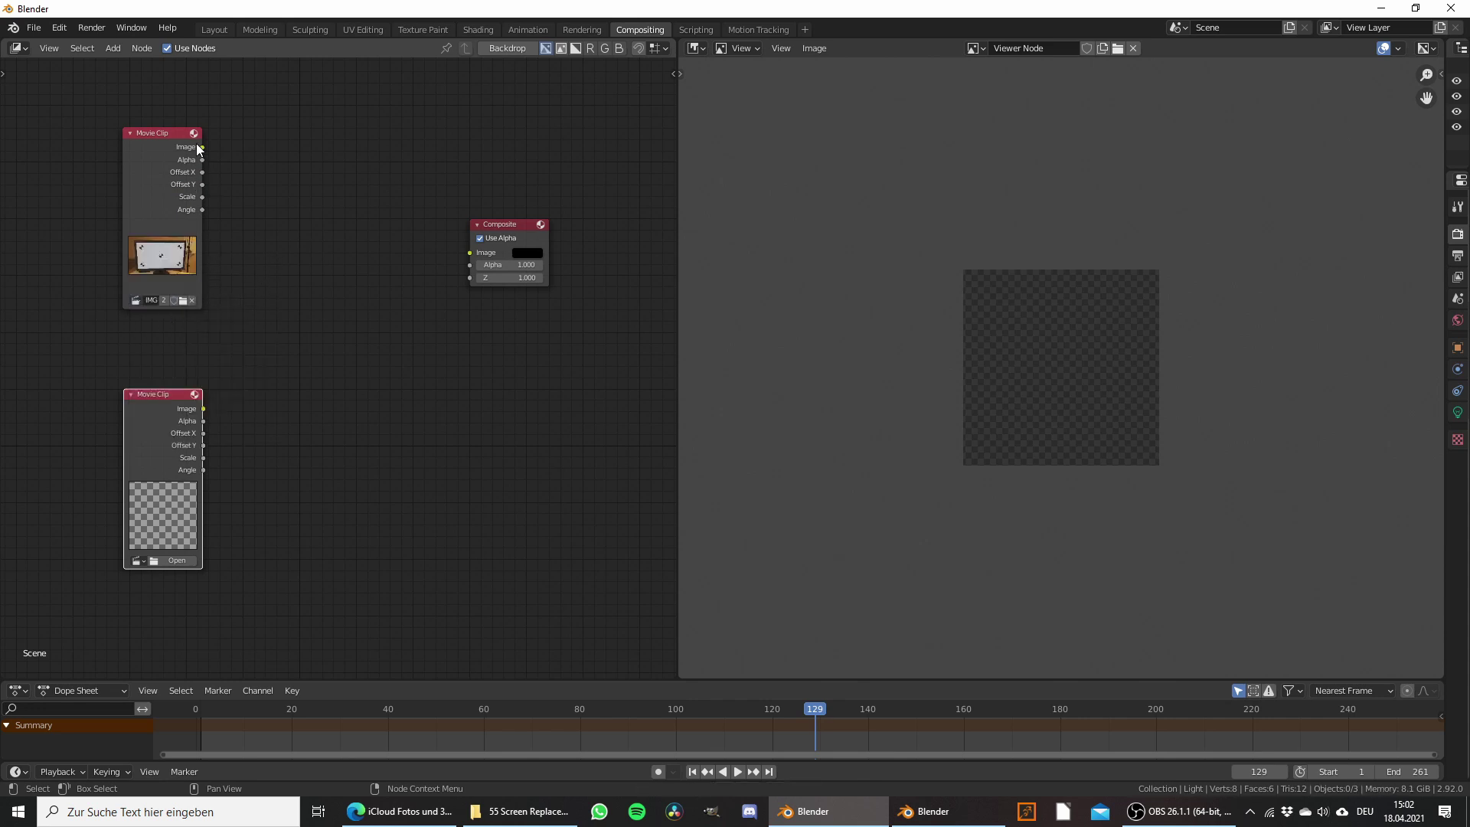
Step: Add a Viewer output node above the Composite node
{"action": "key", "text": "shift+a"}
{"action": "mouse_move", "coordinate": [379, 205]}
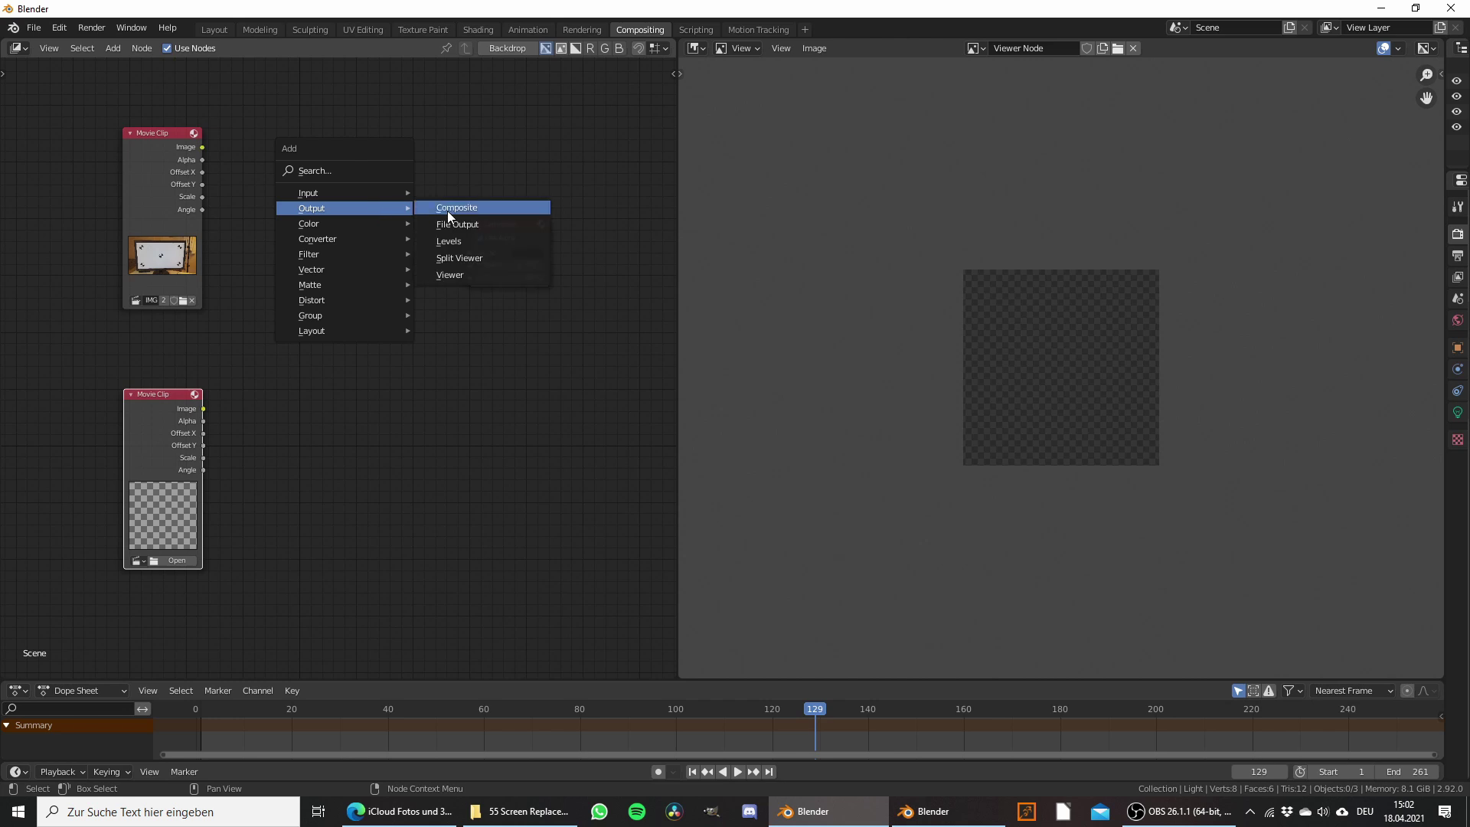
{"action": "left_click", "coordinate": [453, 275]}
{"action": "left_click", "coordinate": [482, 142]}
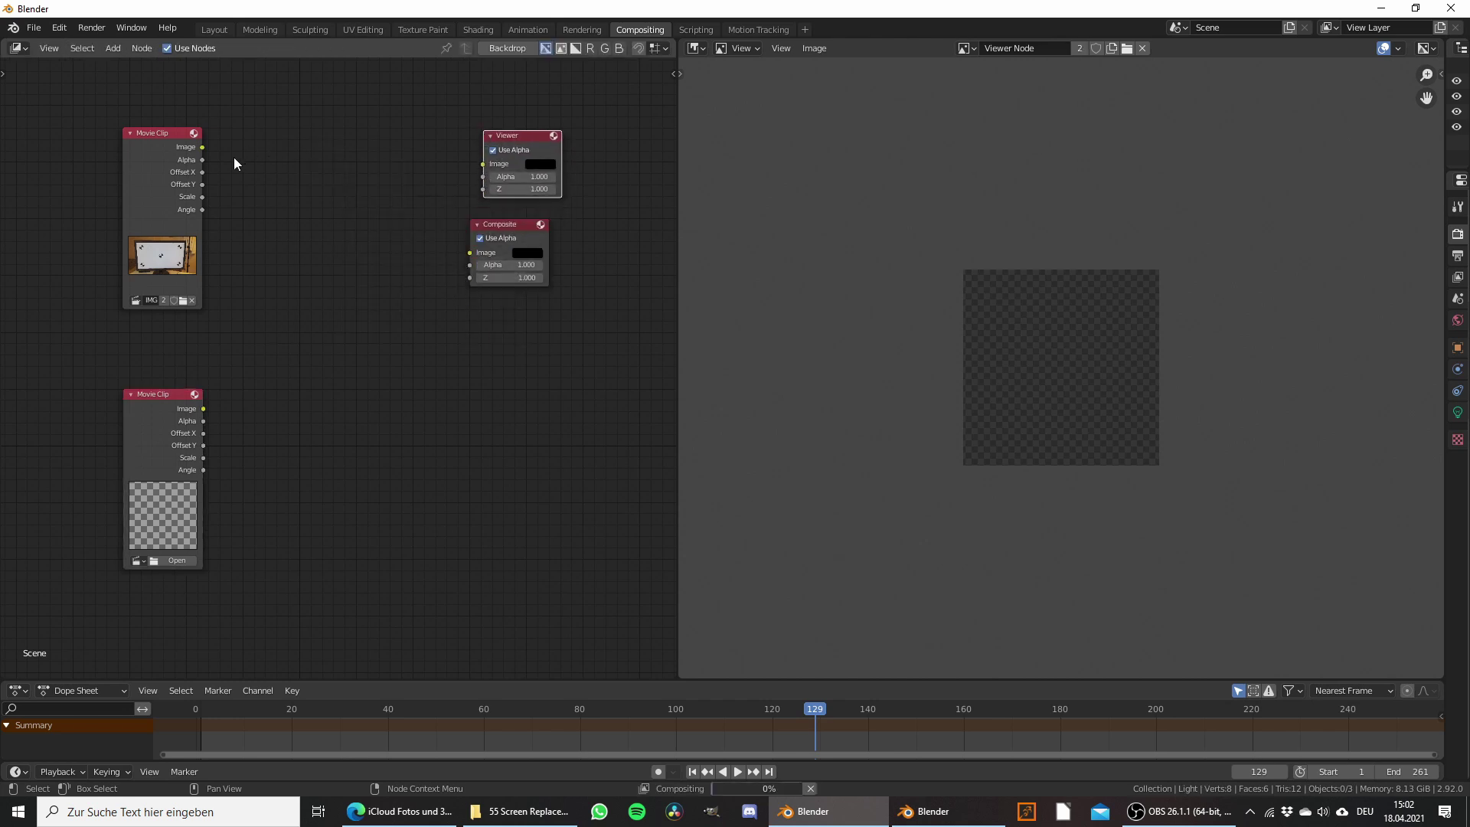
Step: Link the top Movie Clip's Image output into the Viewer node to preview the monitor footage
{"action": "left_click_drag", "start_coordinate": [203, 148], "coordinate": [485, 164]}
{"action": "left_click_drag", "start_coordinate": [153, 176], "coordinate": [134, 175]}
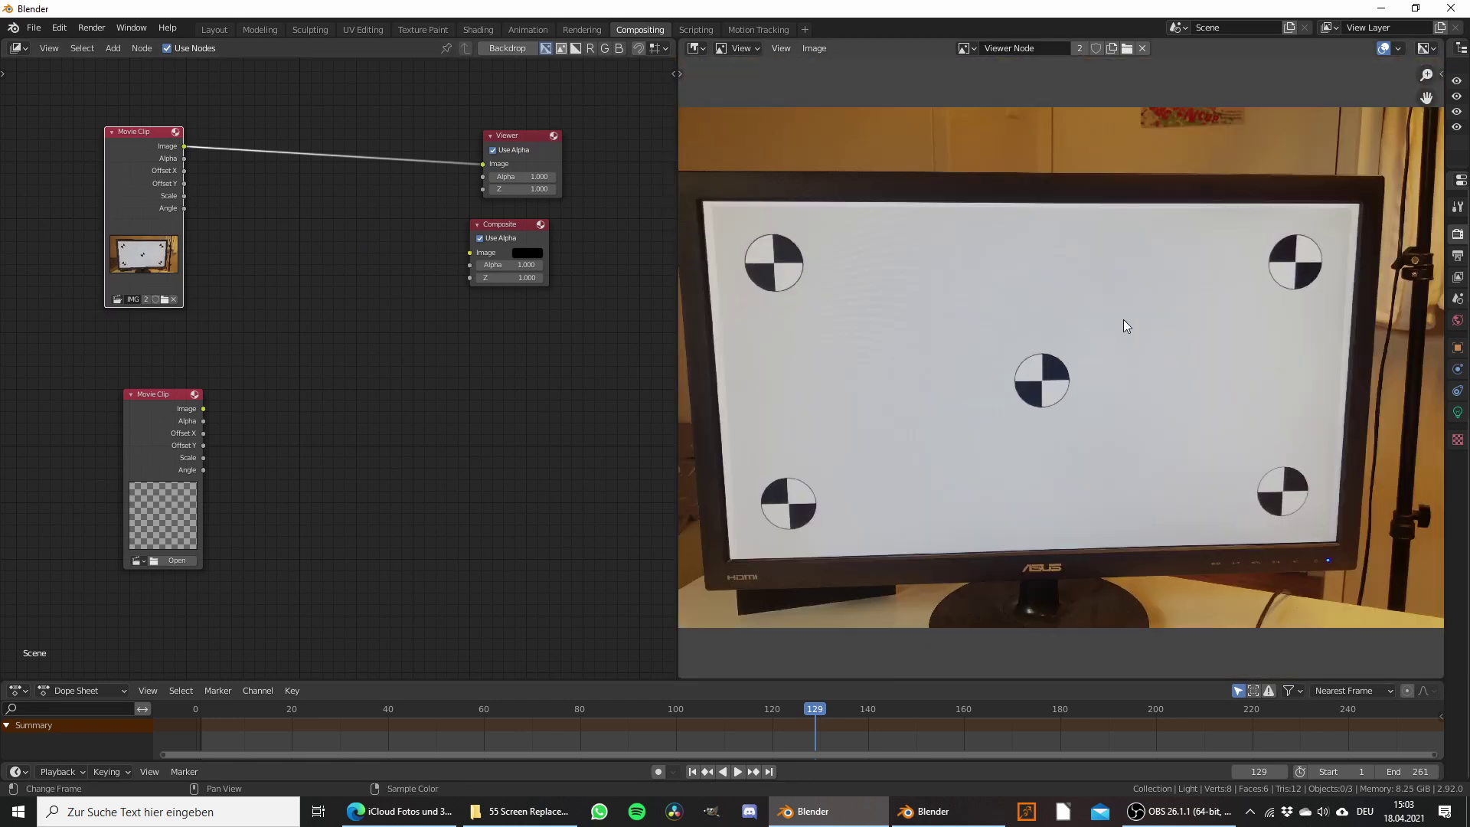
{"action": "scroll", "coordinate": [1123, 319], "scroll_direction": "down", "scroll_amount": 1}
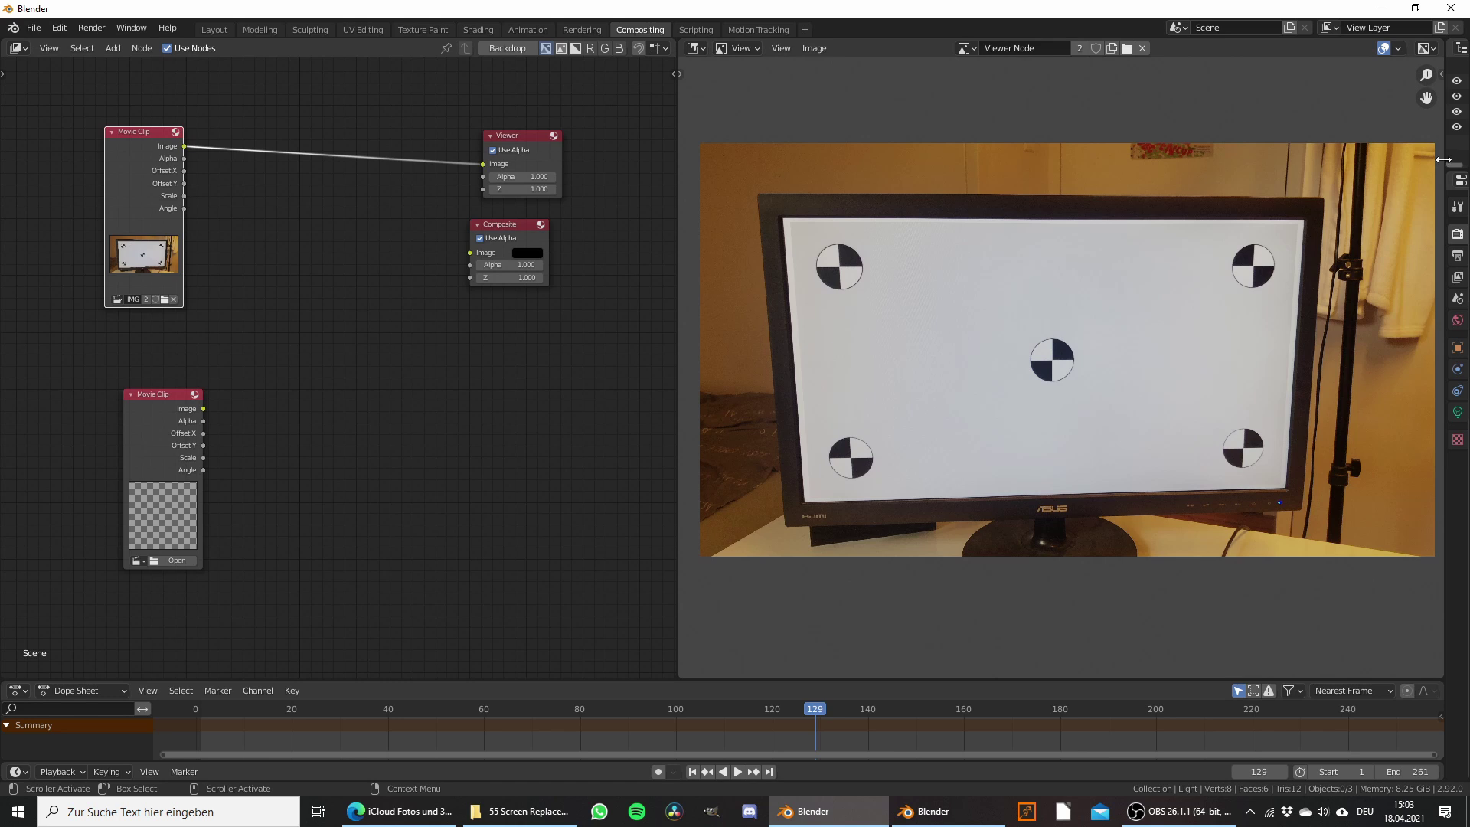
Step: Reveal the Properties panel on the Output tab showing the 1920 × 1080 dimensions
{"action": "left_click_drag", "start_coordinate": [1444, 157], "coordinate": [1254, 156]}
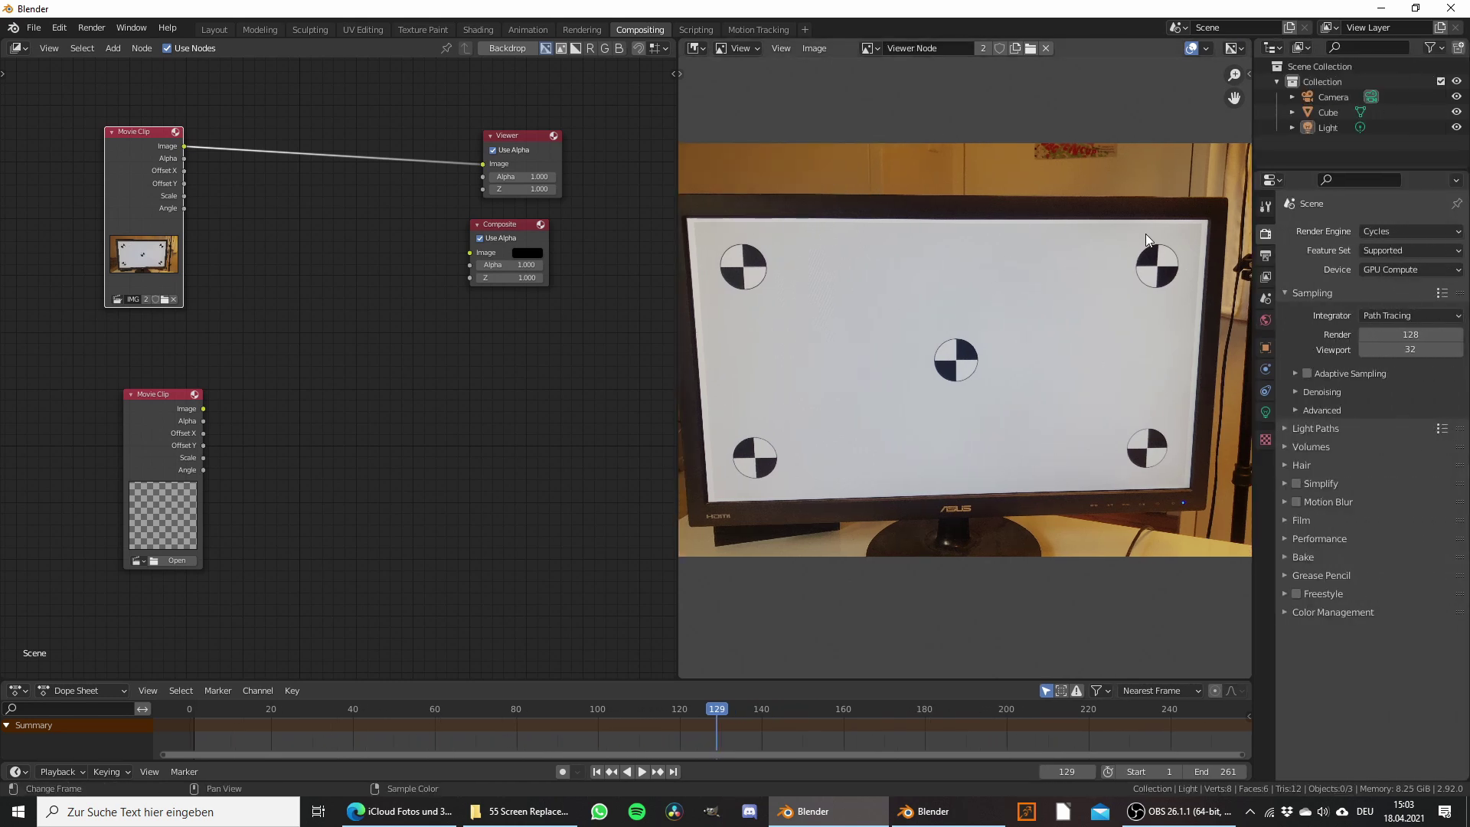
{"action": "left_click", "coordinate": [1266, 255]}
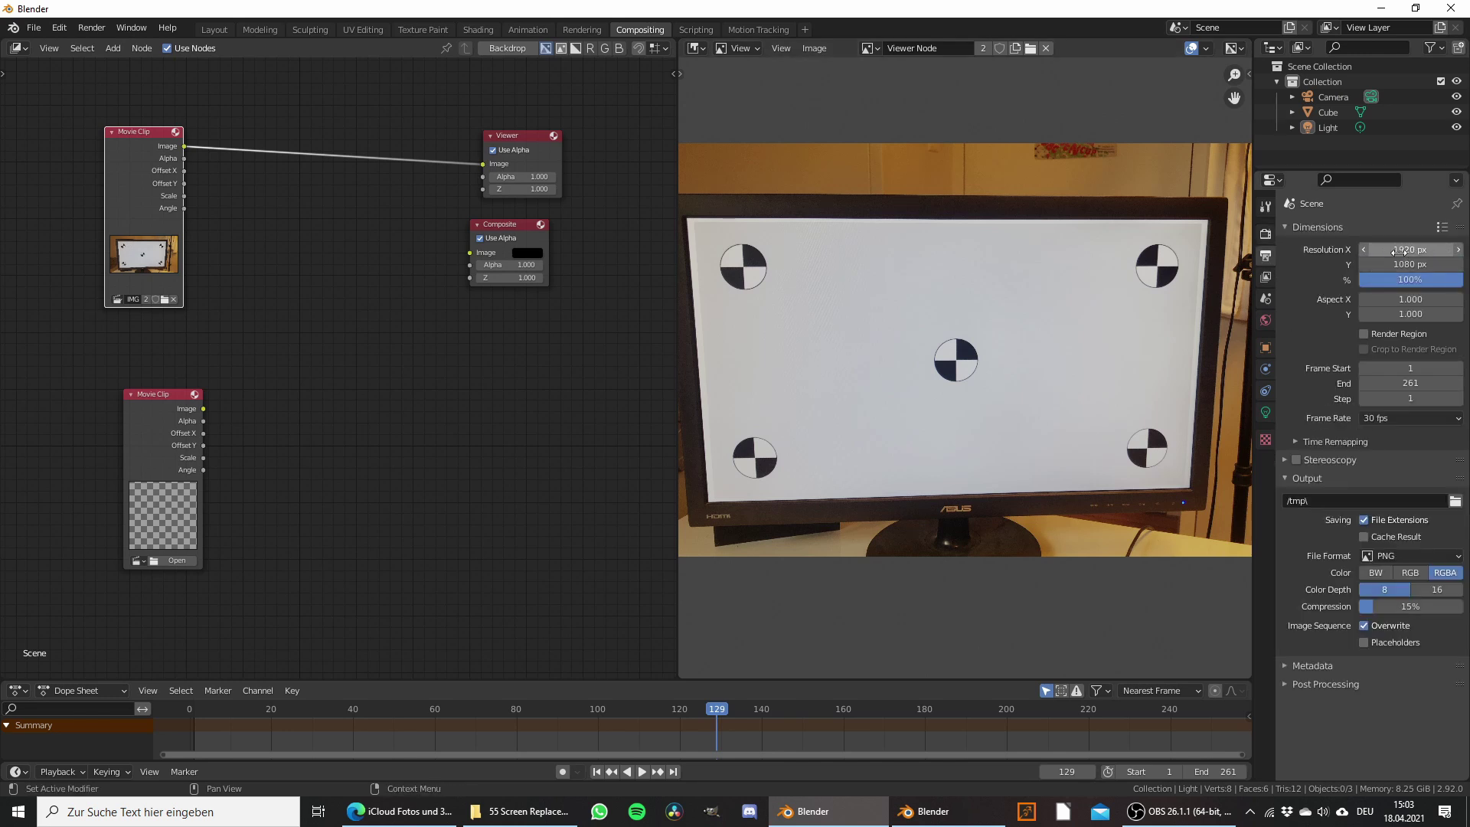
{"action": "scroll", "coordinate": [371, 325], "scroll_direction": "up", "scroll_amount": 2}
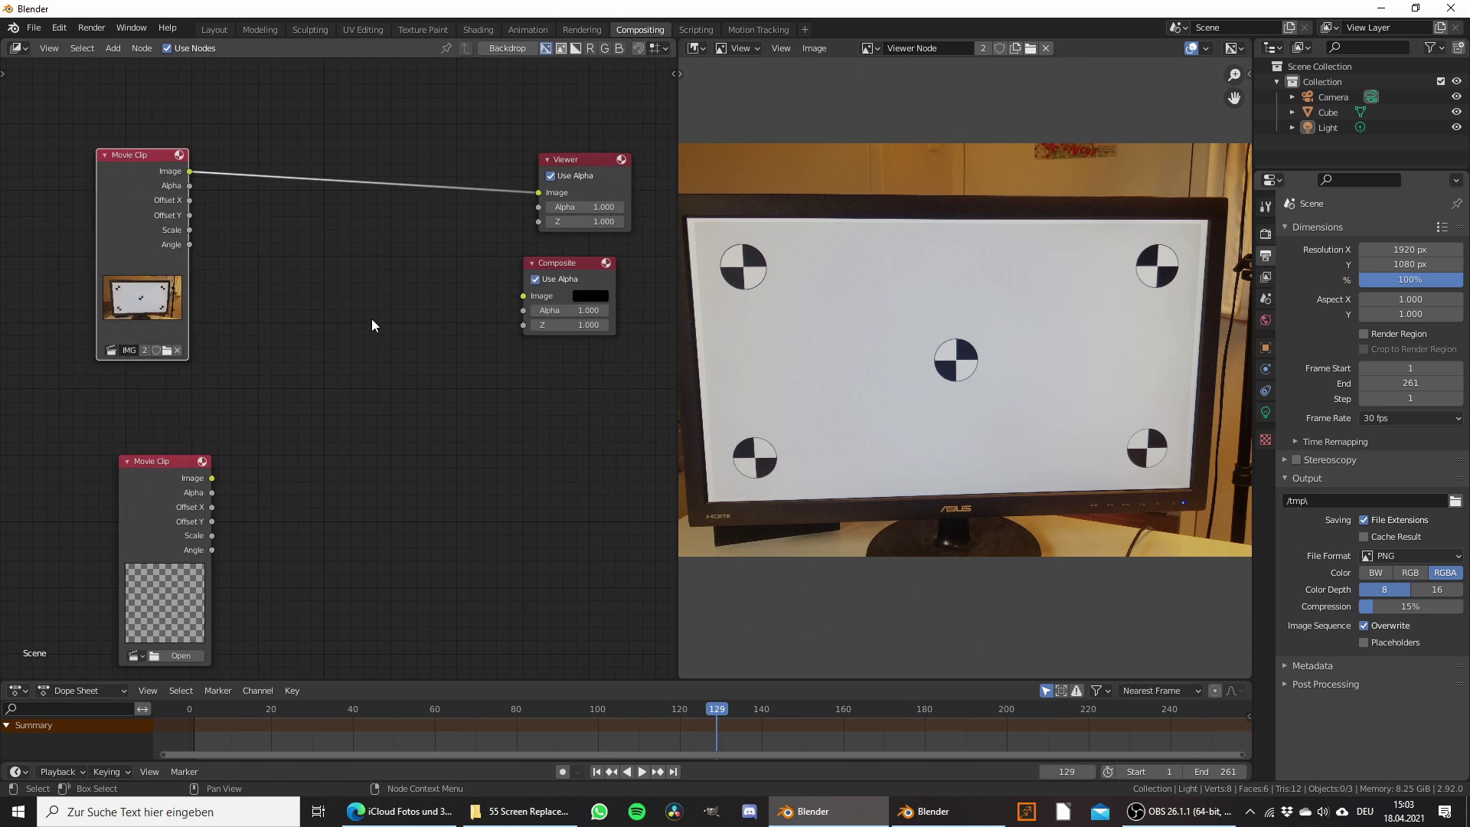
Step: Drop a Scale node, found by searching 'scale', onto the footage-to-Viewer link and set it to Render Size
{"action": "middle_click_drag", "start_coordinate": [294, 300], "coordinate": [327, 345]}
{"action": "key", "text": "shift+a"}
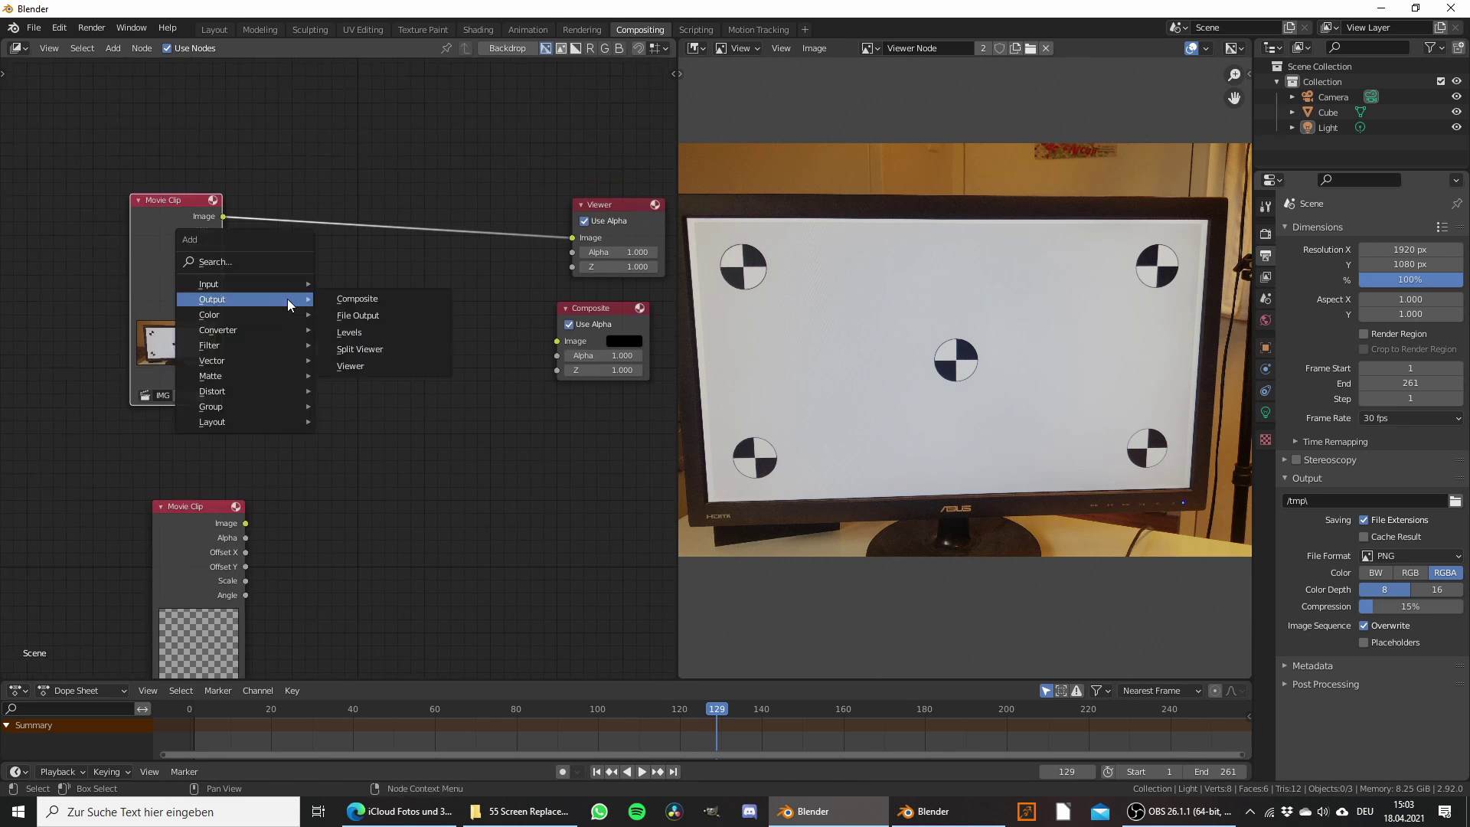
{"action": "left_click", "coordinate": [287, 299]}
{"action": "type", "text": "scale"}
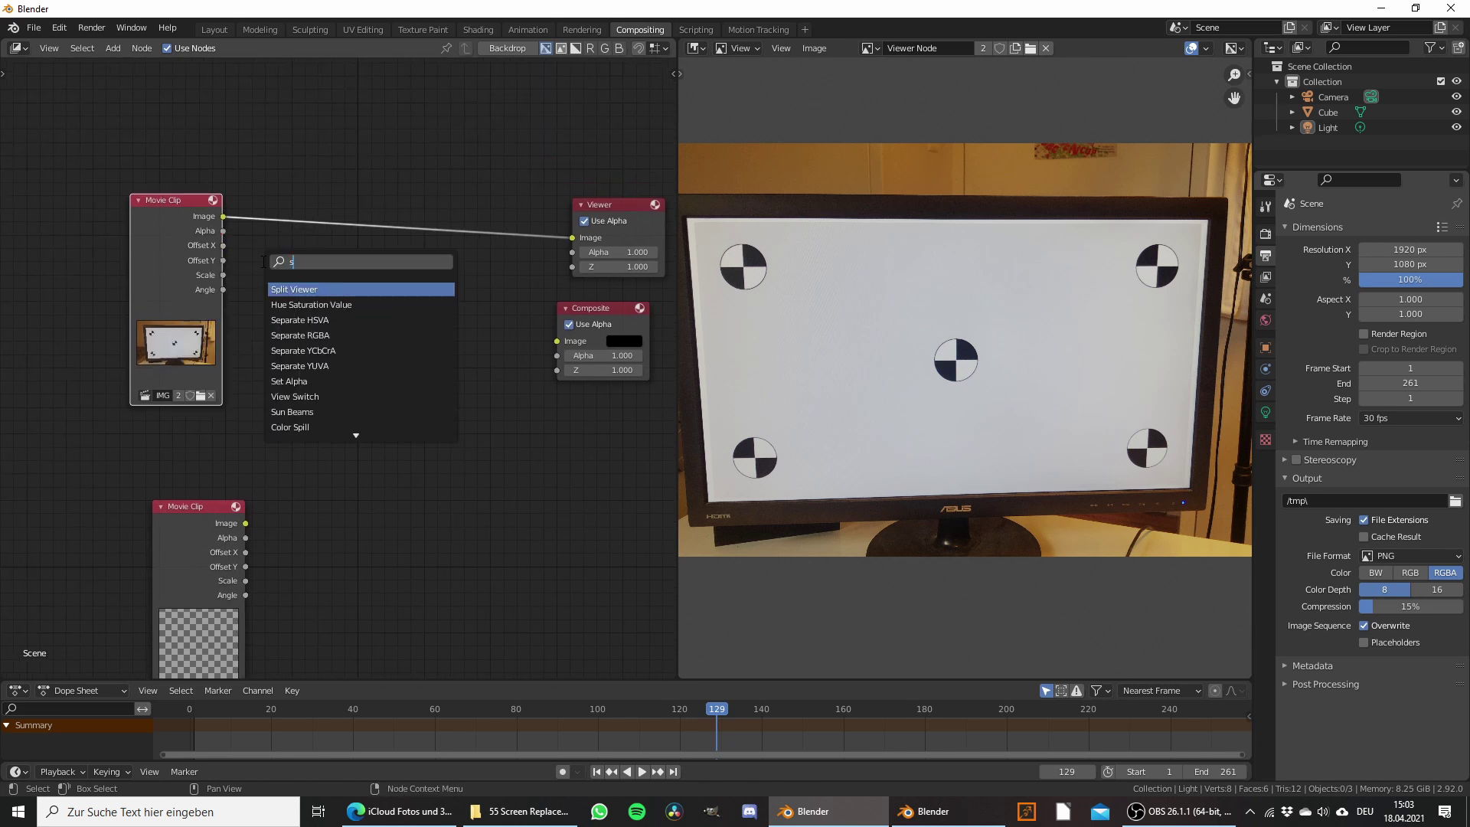
{"action": "key", "text": "Return"}
{"action": "left_click", "coordinate": [277, 165]}
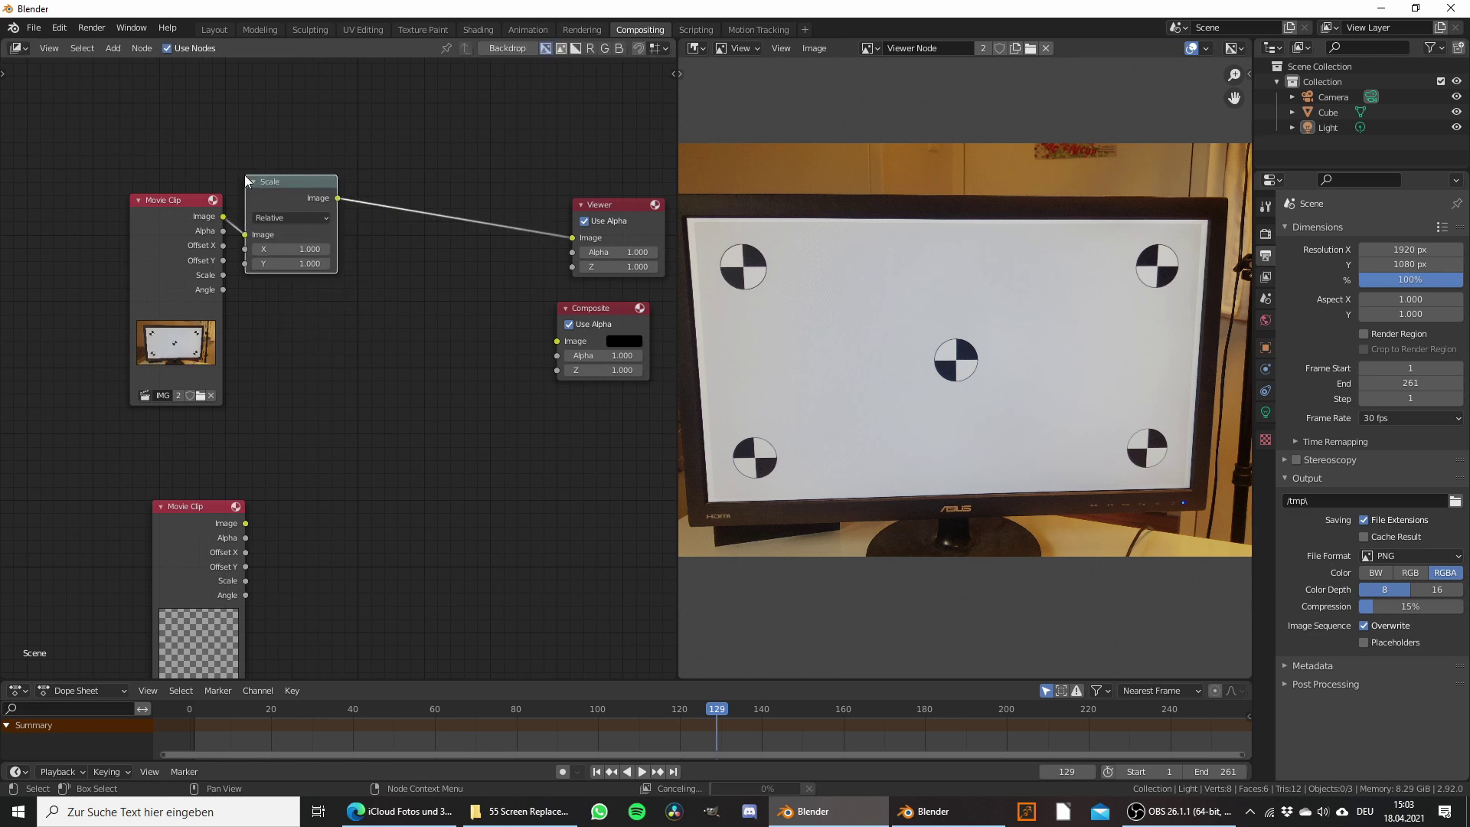
{"action": "left_click", "coordinate": [307, 216]}
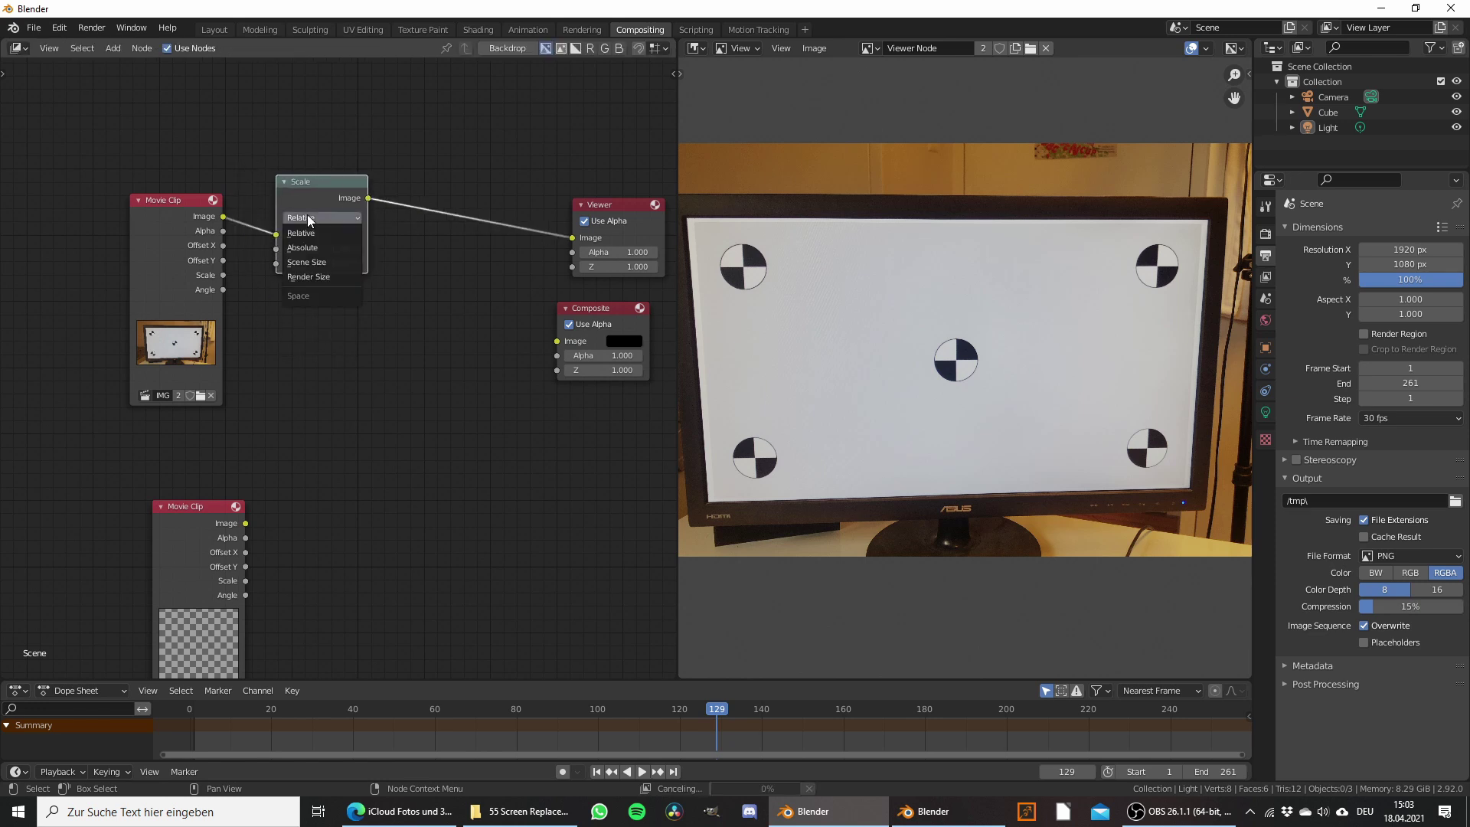
{"action": "left_click", "coordinate": [316, 279]}
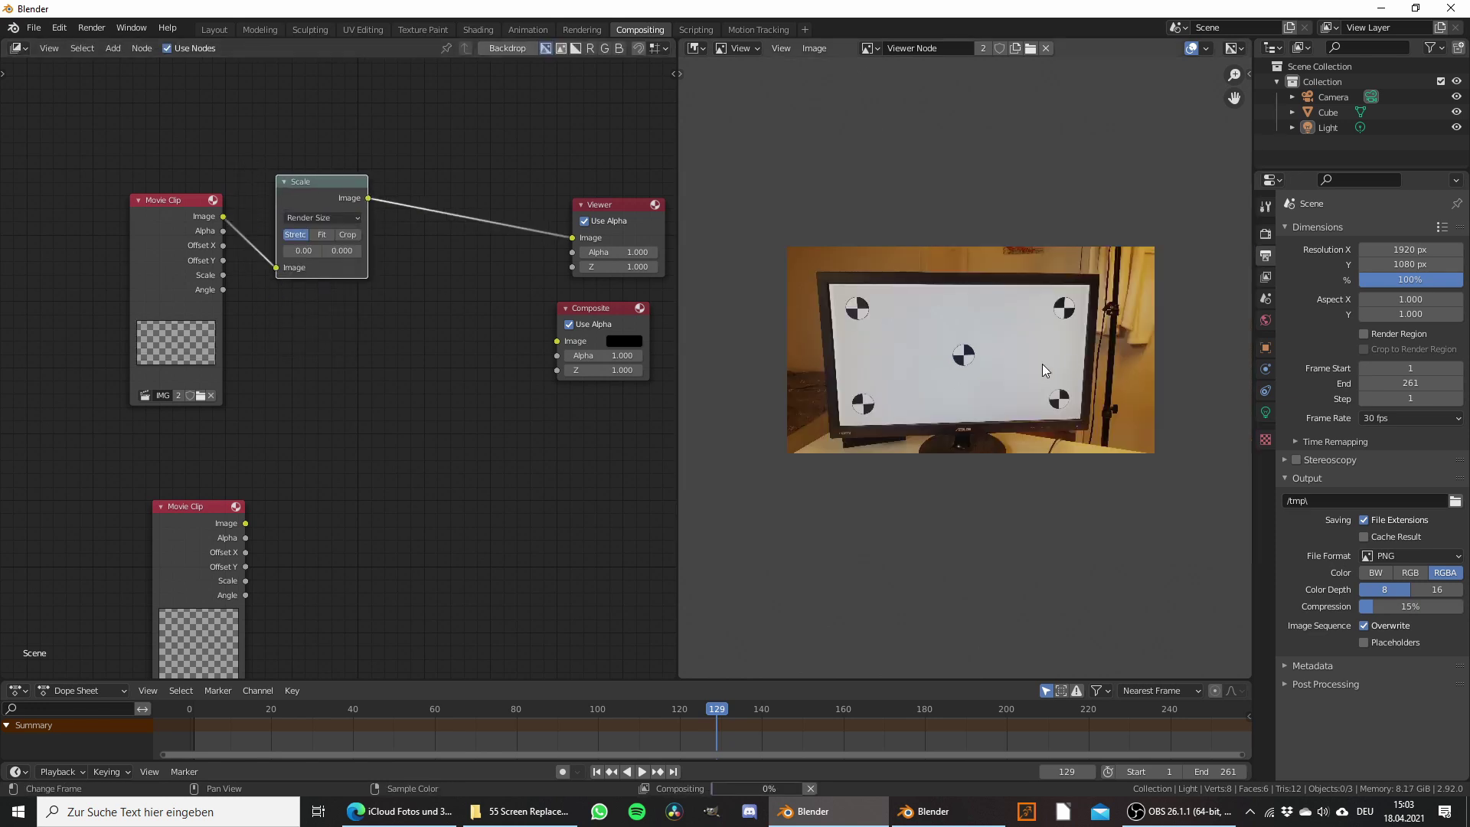
{"action": "scroll", "coordinate": [1040, 370], "scroll_direction": "up", "scroll_amount": 2}
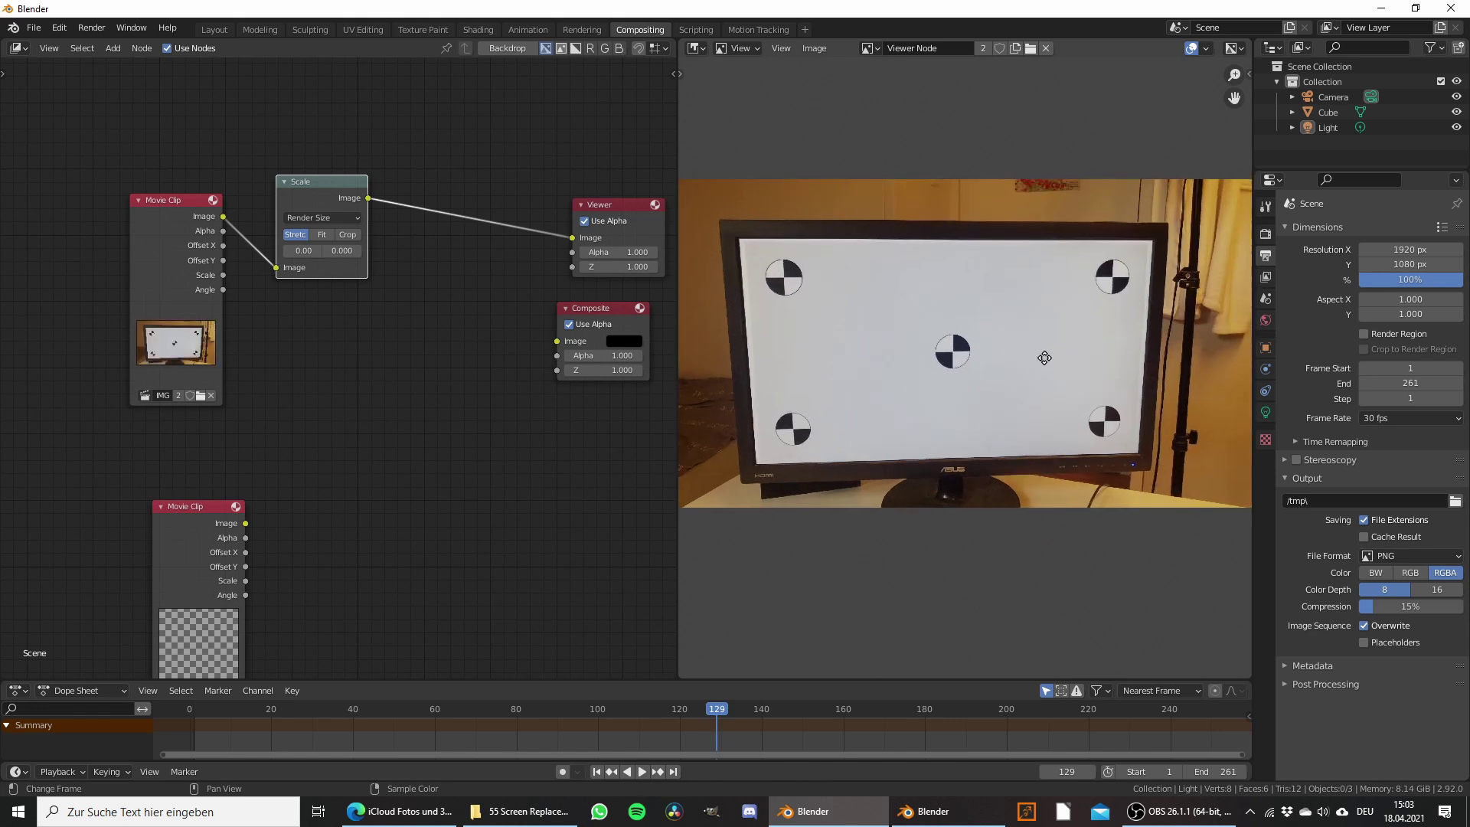
Step: Under Render properties' Color Management, change View Transform from Filmic to Standard
{"action": "left_click", "coordinate": [1266, 236]}
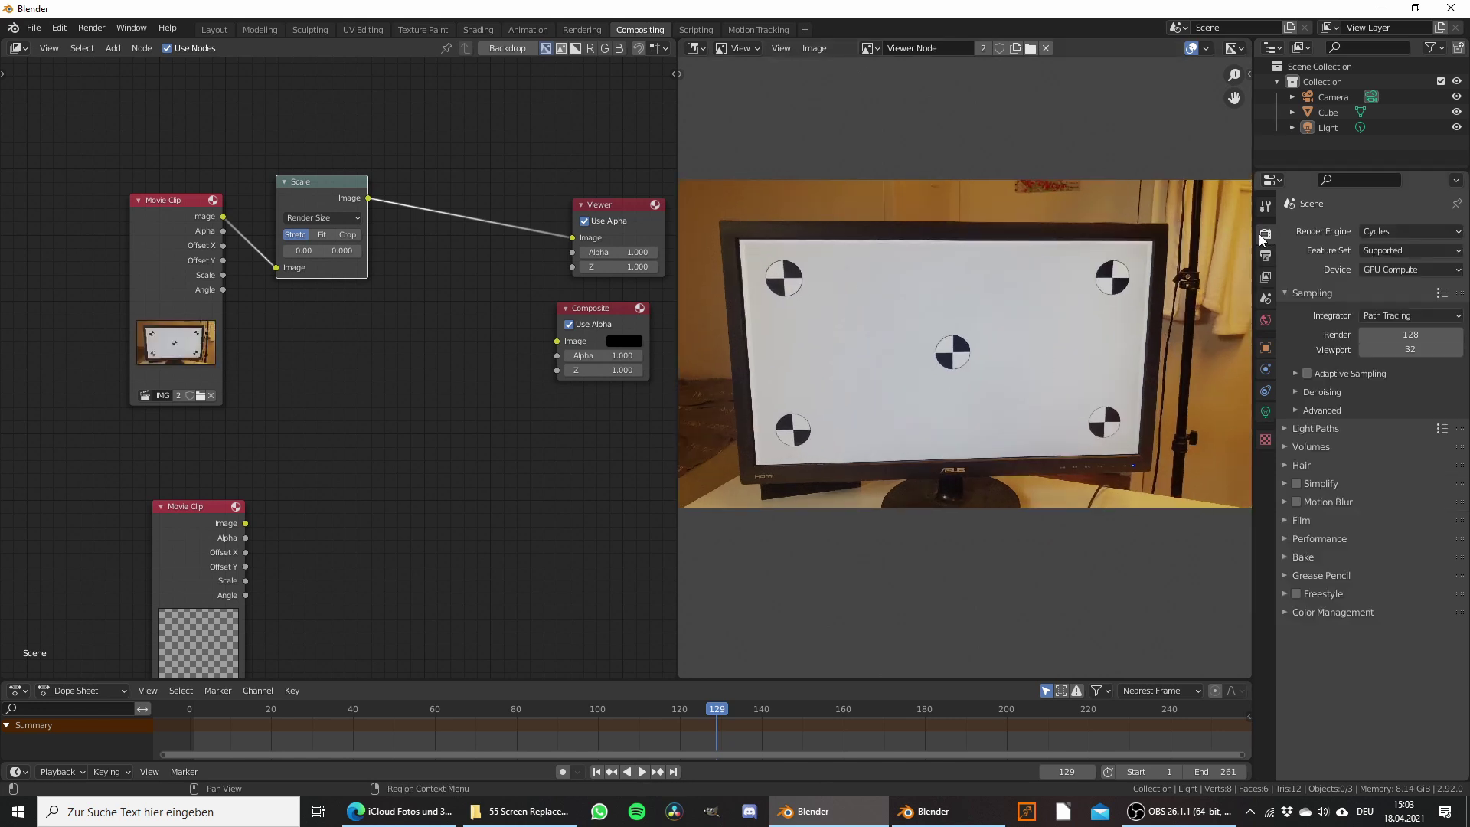
{"action": "left_click", "coordinate": [1297, 613]}
{"action": "left_click", "coordinate": [1386, 657]}
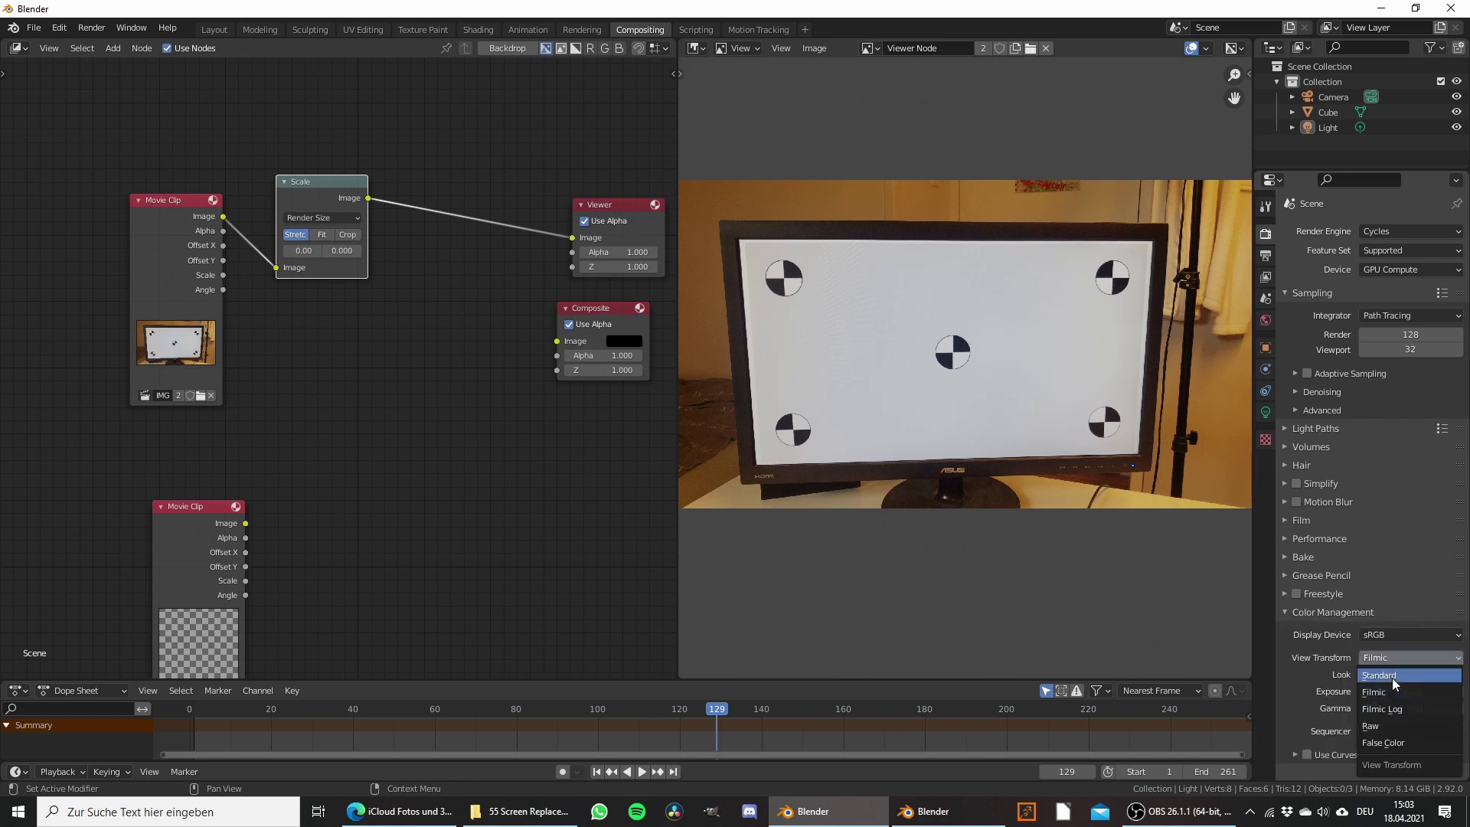
{"action": "left_click", "coordinate": [1392, 676]}
Step: Narrow the Properties area, fit the footage preview, and move the lower Movie Clip node up-left
{"action": "left_click_drag", "start_coordinate": [1253, 493], "coordinate": [1444, 490]}
{"action": "key", "text": "Home"}
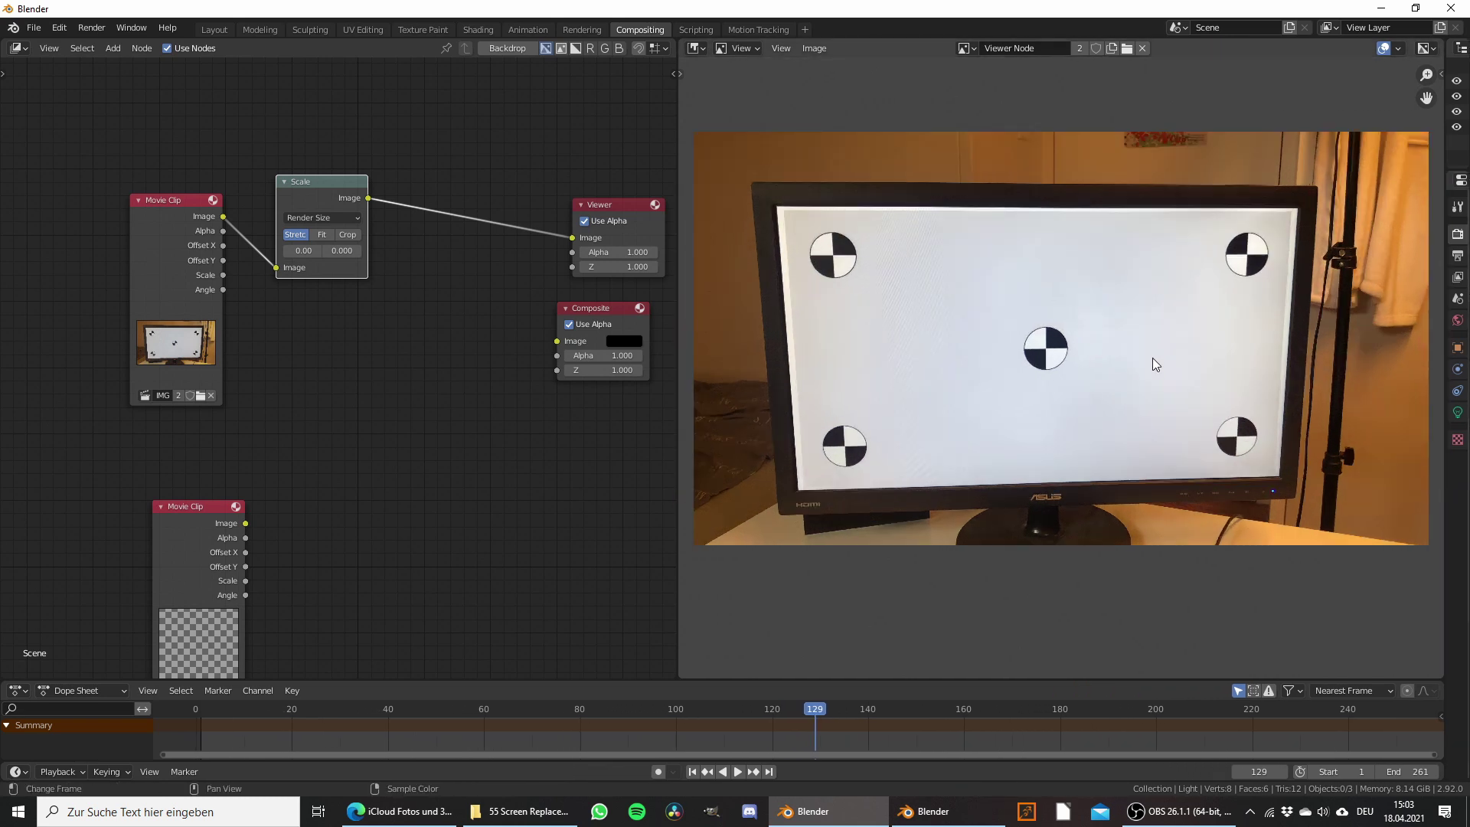
{"action": "middle_click_drag", "start_coordinate": [1145, 362], "coordinate": [1135, 362]}
{"action": "middle_click_drag", "start_coordinate": [360, 395], "coordinate": [345, 305]}
{"action": "left_click_drag", "start_coordinate": [217, 403], "coordinate": [171, 380]}
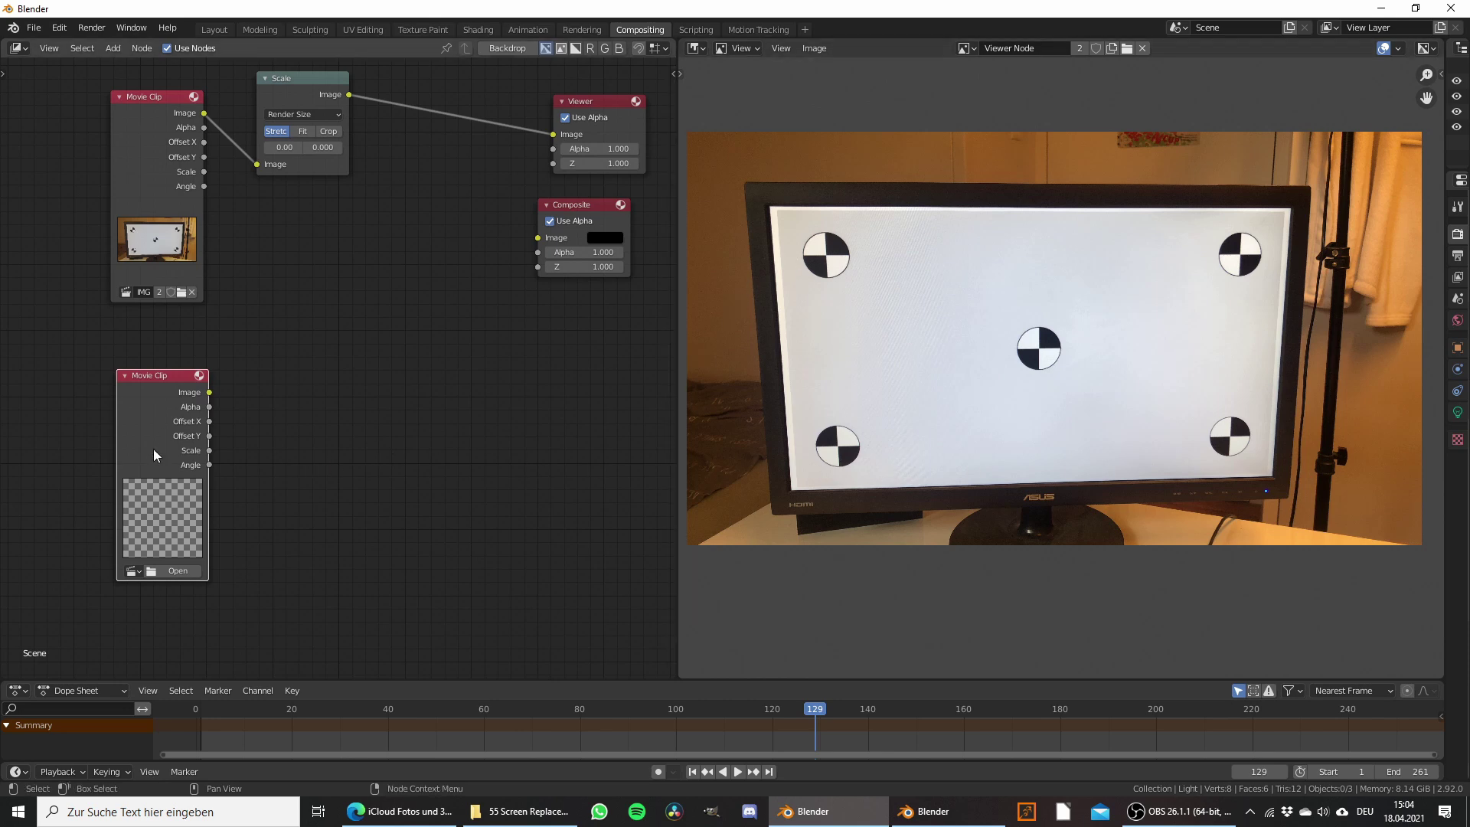
Step: Load screen.mp4 from the recent project folder into the lower Movie Clip node
{"action": "left_click", "coordinate": [172, 571]}
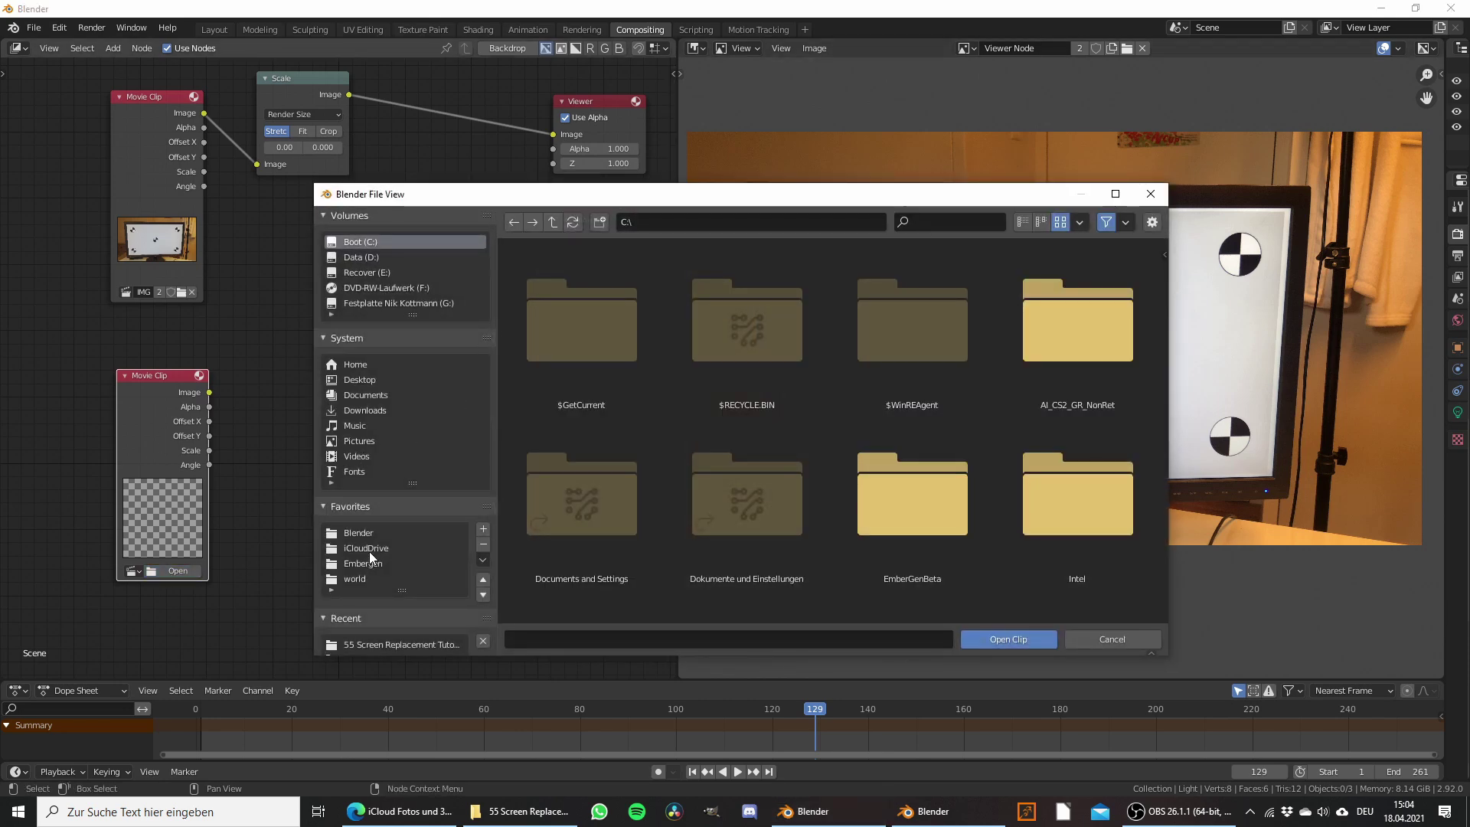
{"action": "left_click", "coordinate": [384, 645]}
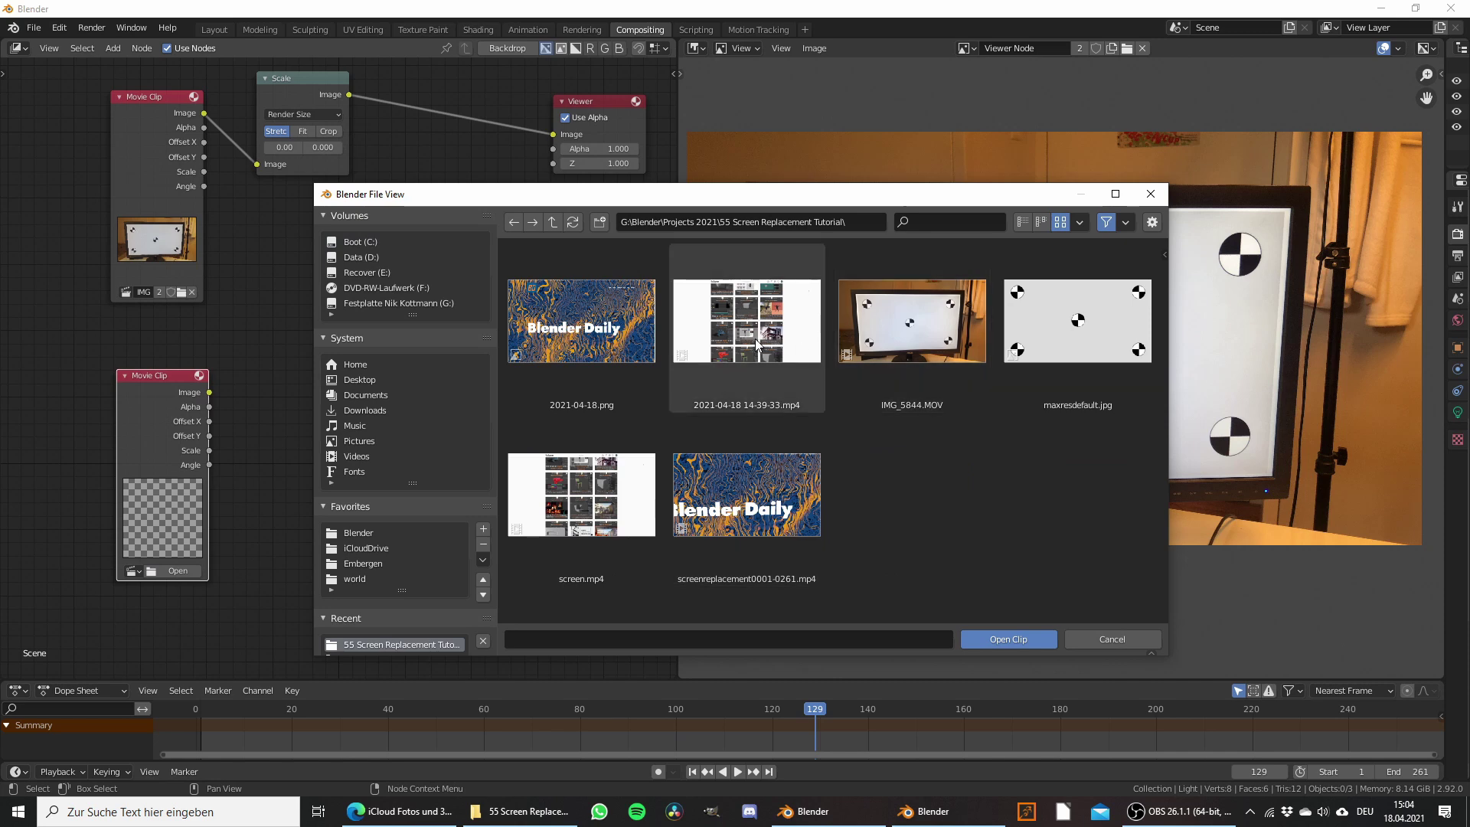
{"action": "double_click", "coordinate": [601, 516]}
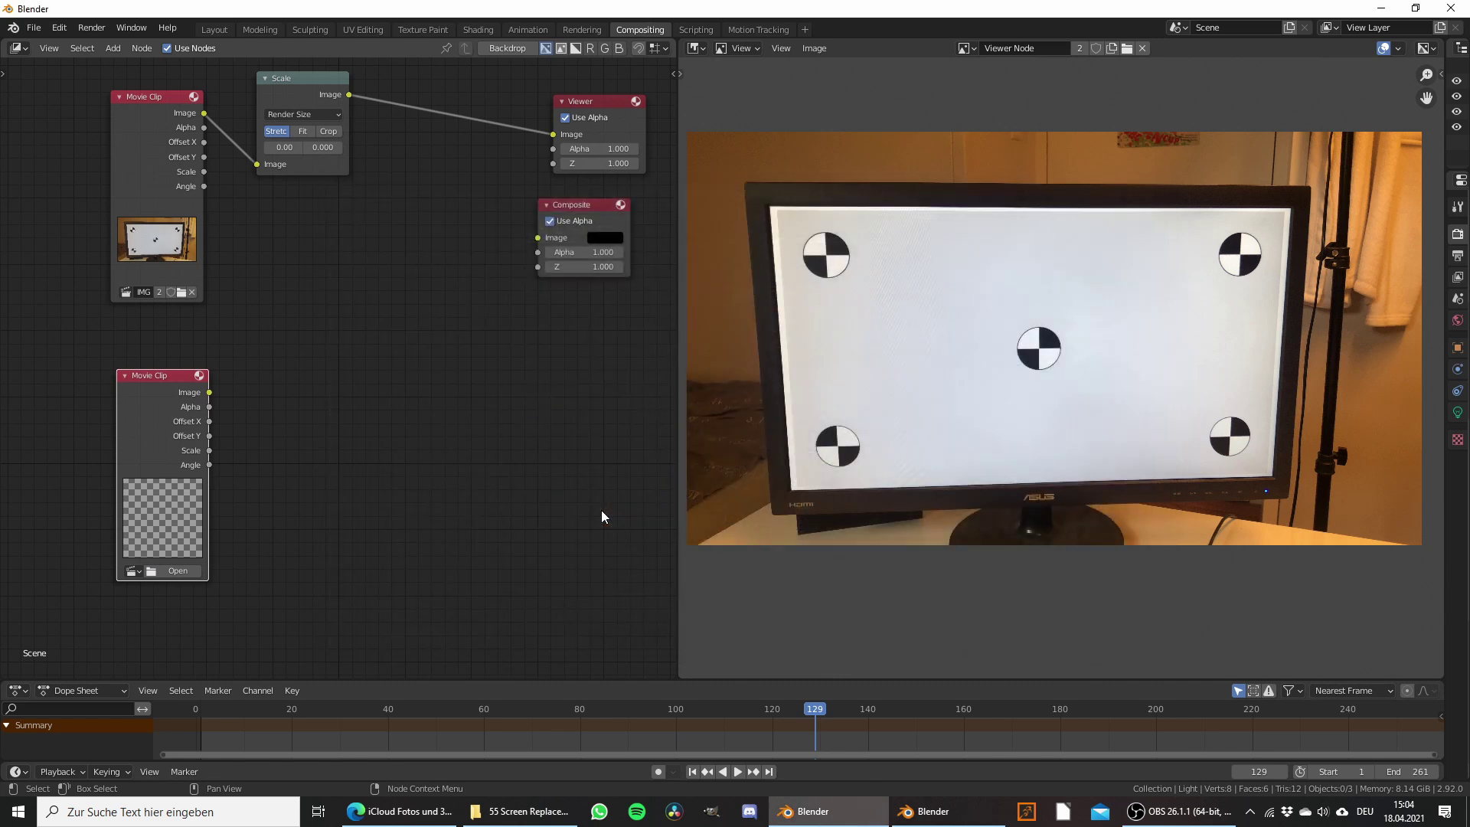
{"action": "left_click", "coordinate": [285, 95]}
Step: Duplicate the Scale node beside the lower clip and feed screen.mp4's image into it
{"action": "key", "text": "shift+d"}
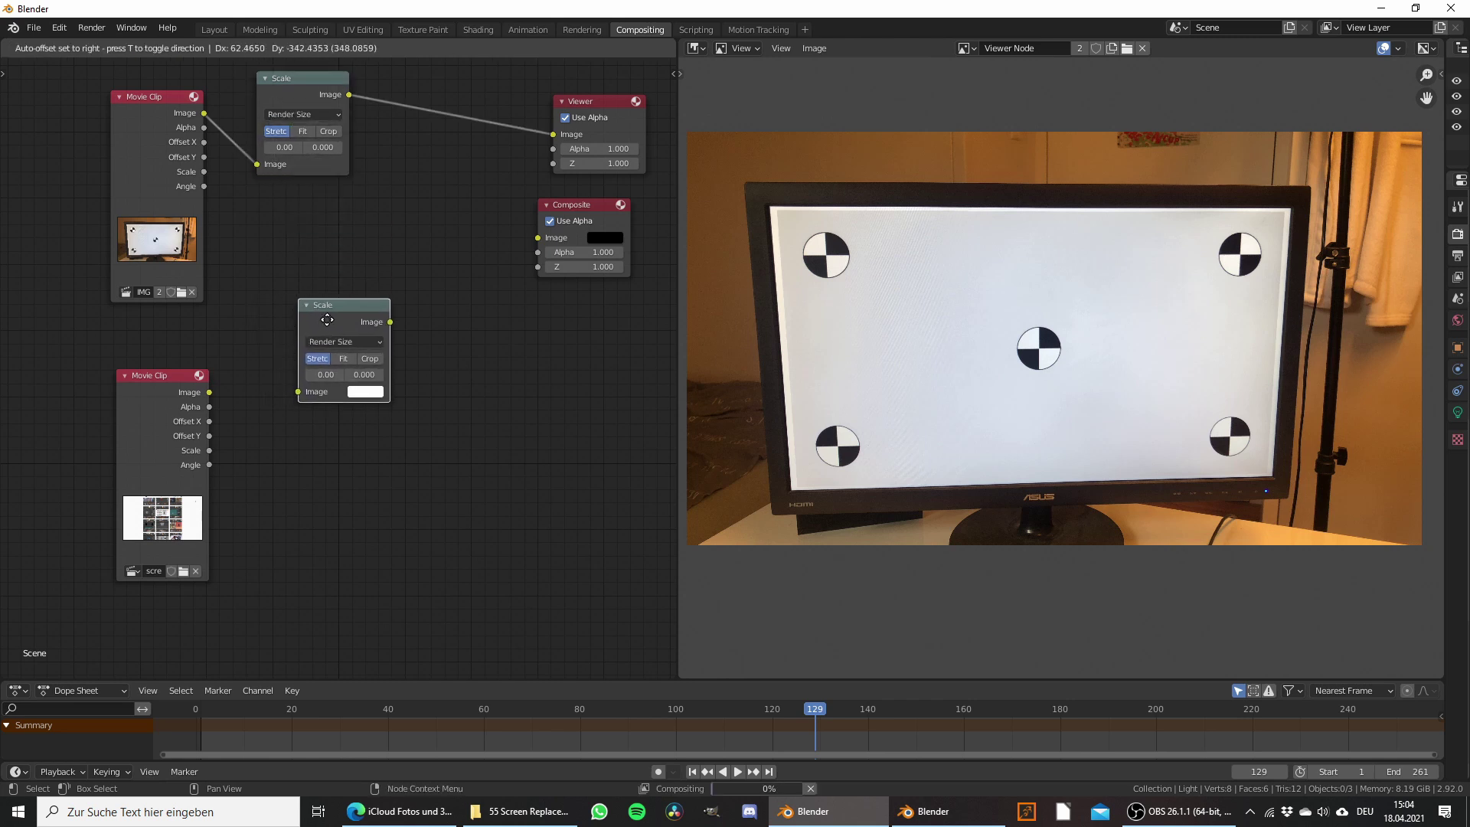
{"action": "left_click", "coordinate": [329, 317]}
{"action": "left_click_drag", "start_coordinate": [209, 392], "coordinate": [300, 387]}
{"action": "left_click_drag", "start_coordinate": [159, 389], "coordinate": [134, 393]}
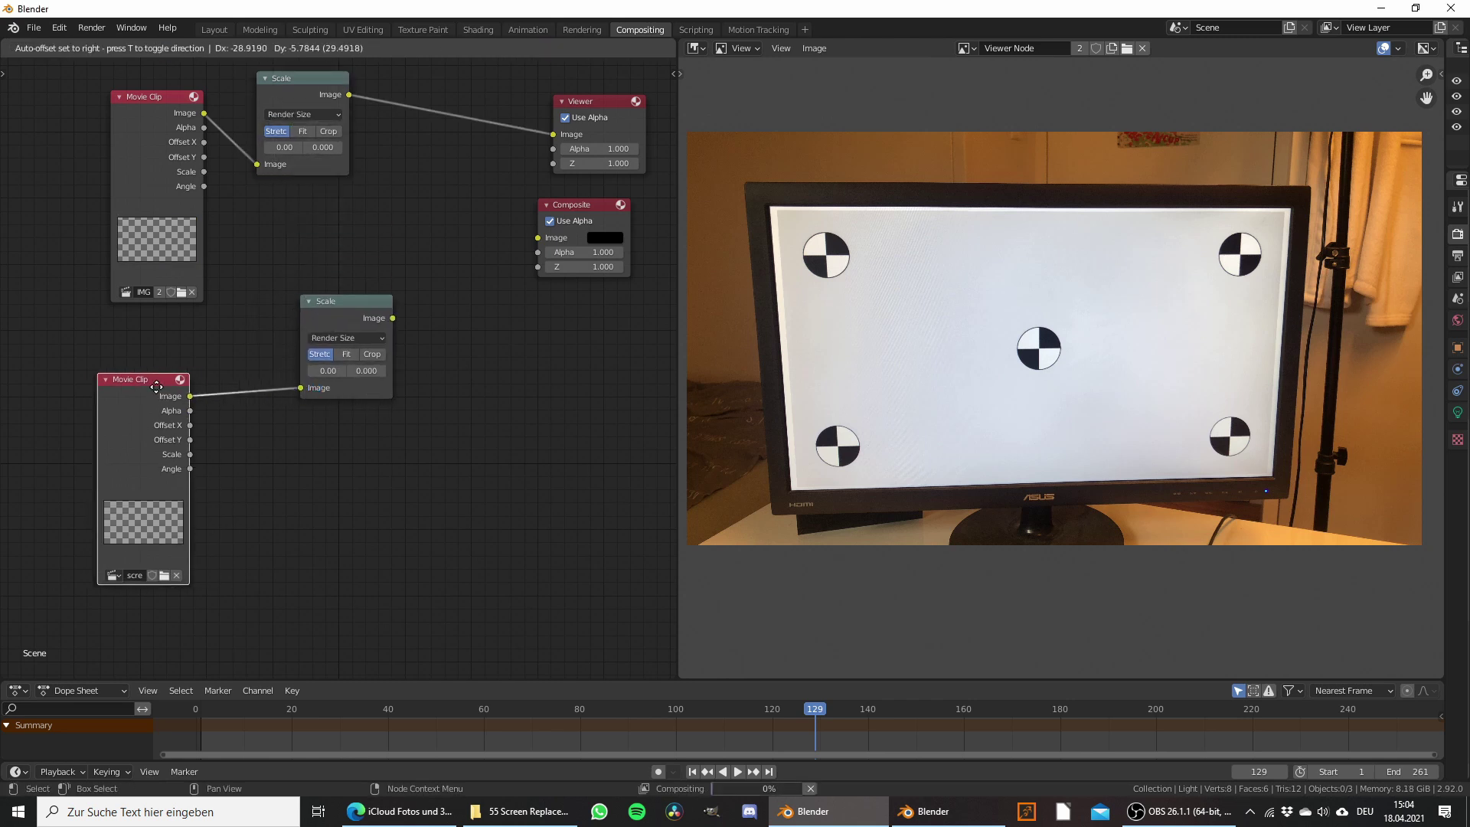
{"action": "left_click_drag", "start_coordinate": [354, 322], "coordinate": [382, 295]}
Step: Insert a Plane Track Deform node between the screen.mp4 clip and the new Scale node
{"action": "key", "text": "shift+a"}
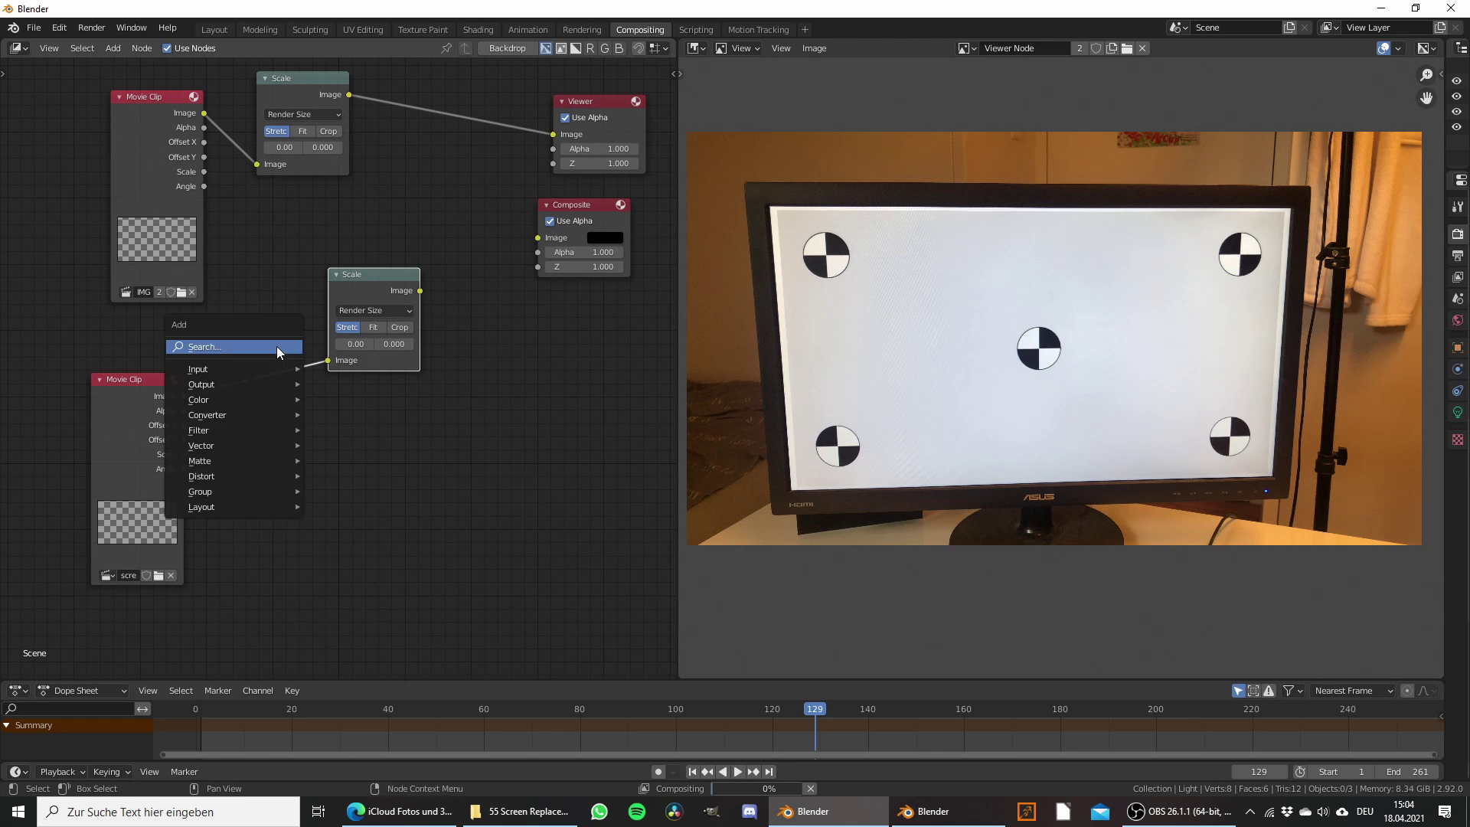
{"action": "mouse_move", "coordinate": [226, 475]}
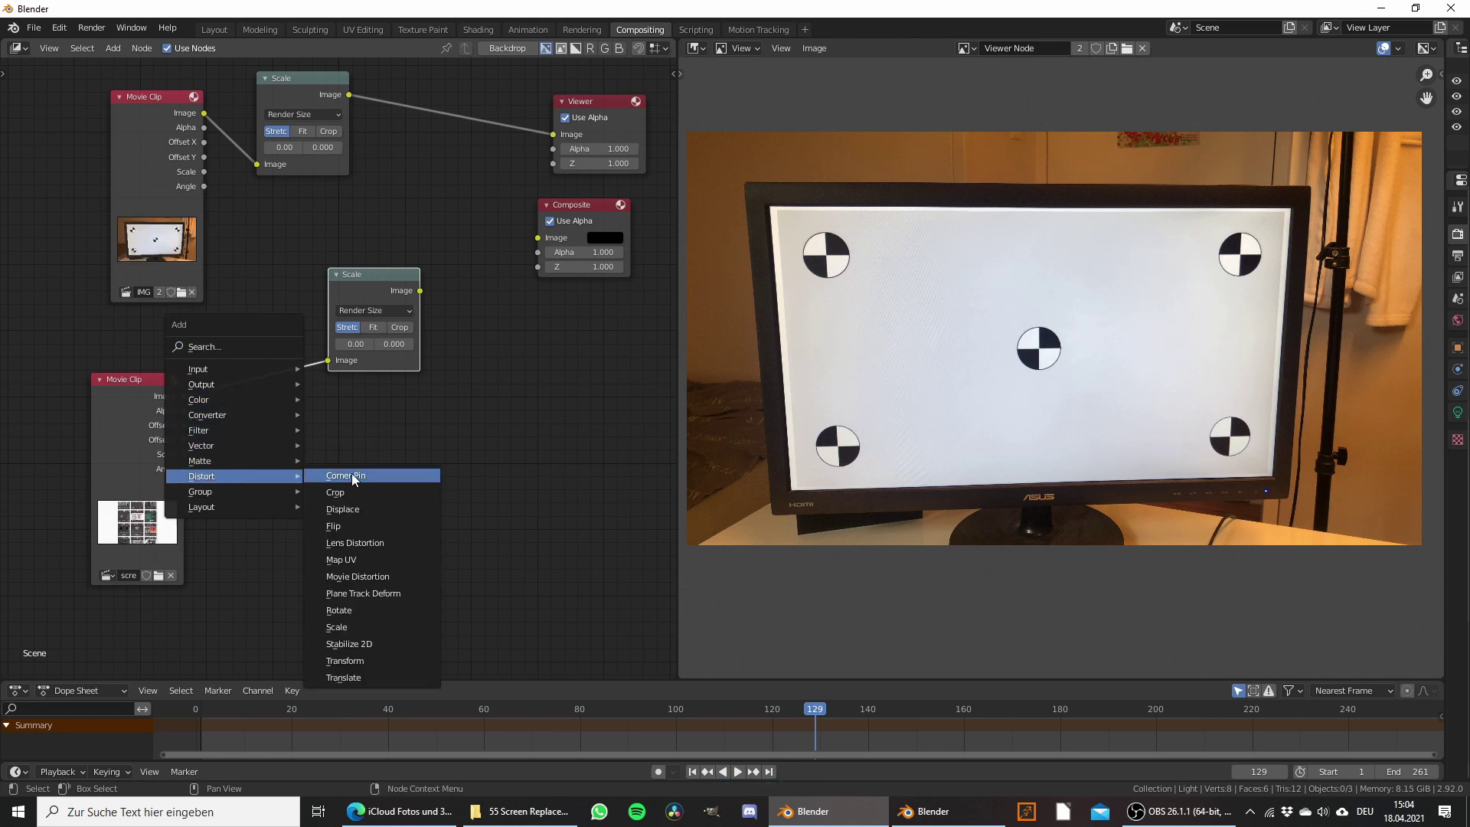
{"action": "left_click", "coordinate": [363, 593]}
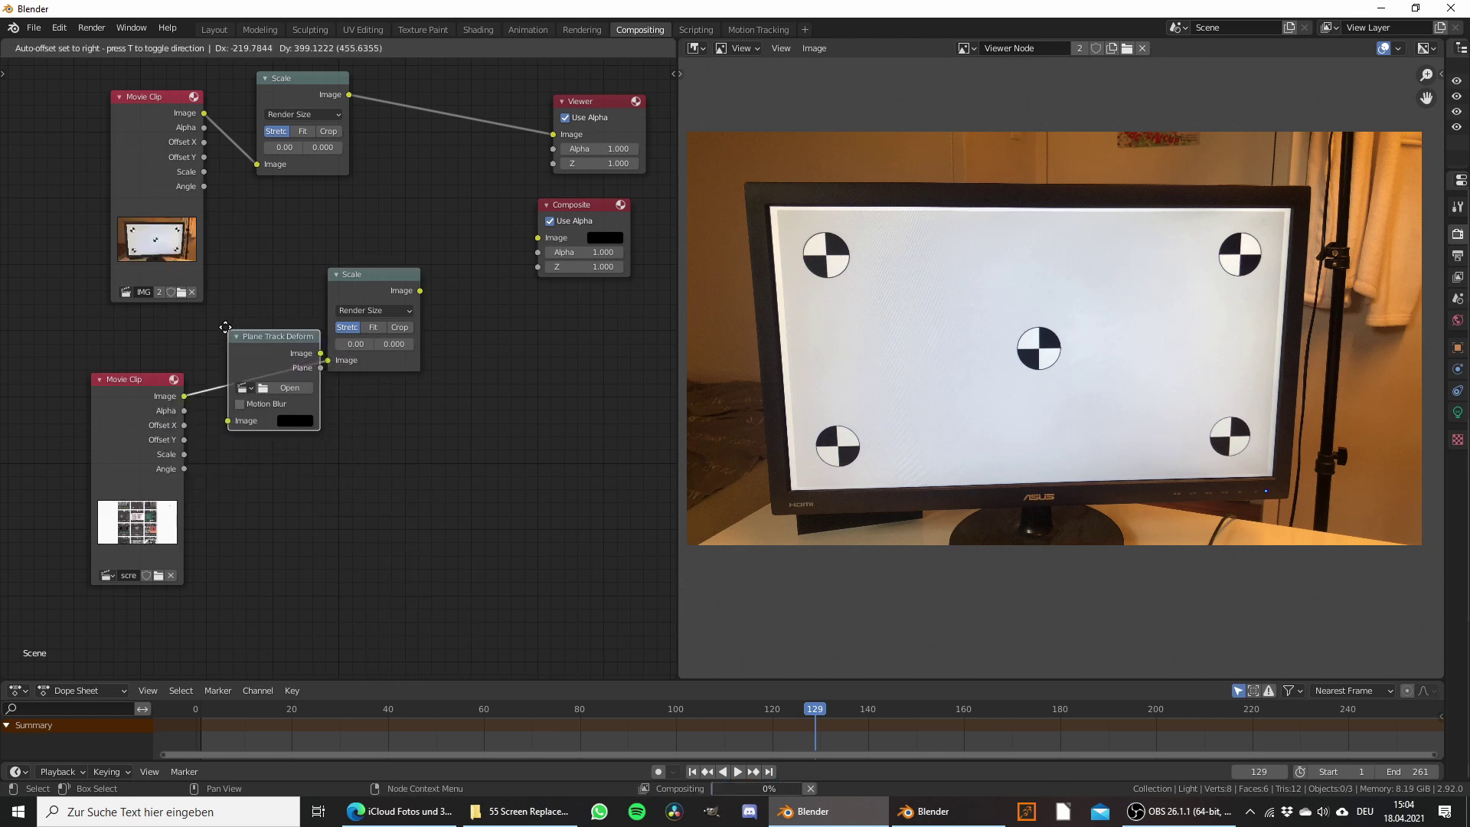
{"action": "left_click", "coordinate": [232, 296]}
{"action": "middle_click_drag", "start_coordinate": [233, 296], "coordinate": [264, 293]}
Step: Set Plane Track Deform to clip IMG_5844.MOV, tracking object Camera, and plane track Plane Track
{"action": "left_click", "coordinate": [285, 380]}
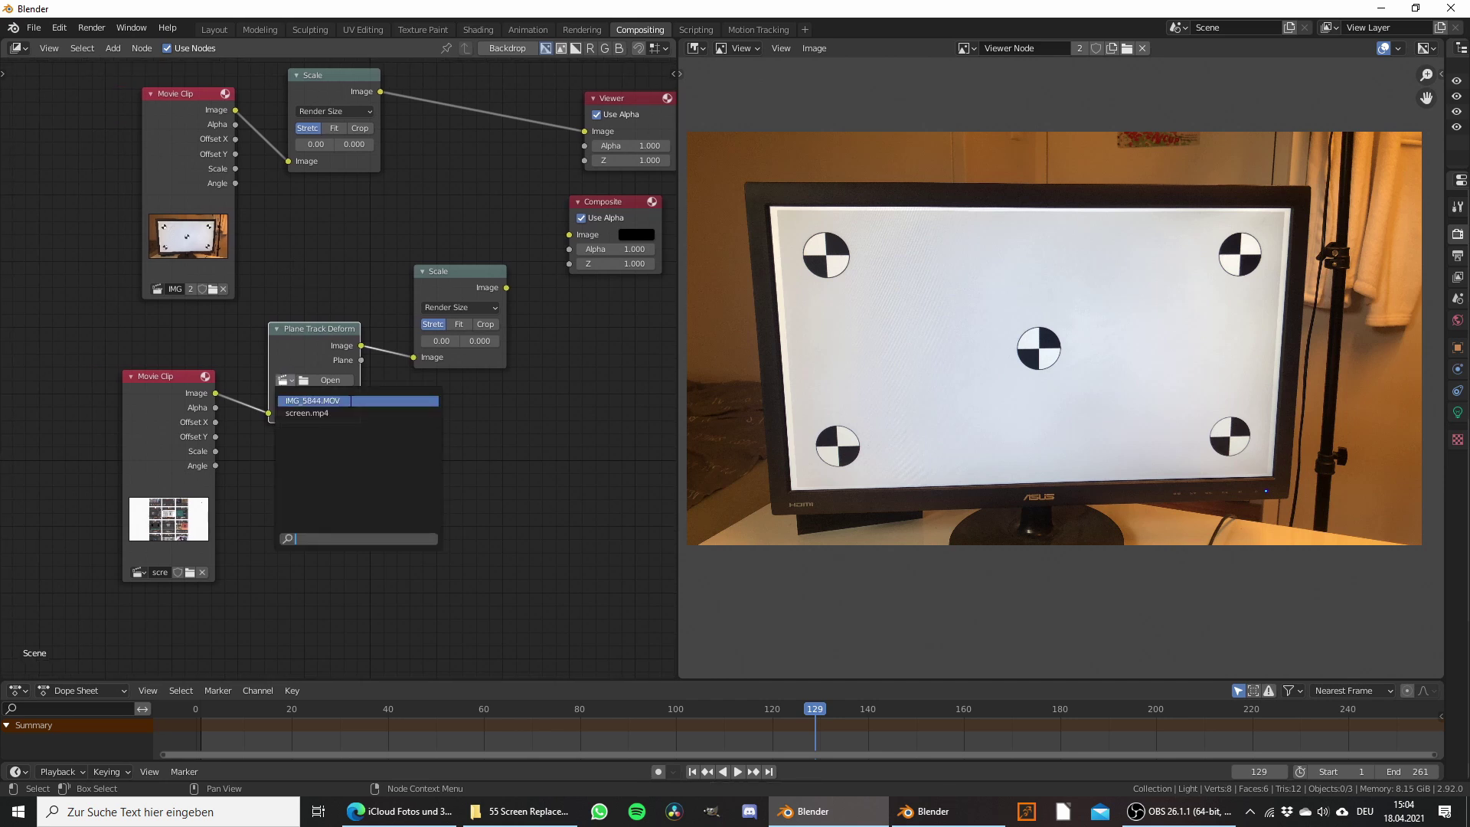
{"action": "left_click", "coordinate": [349, 402]}
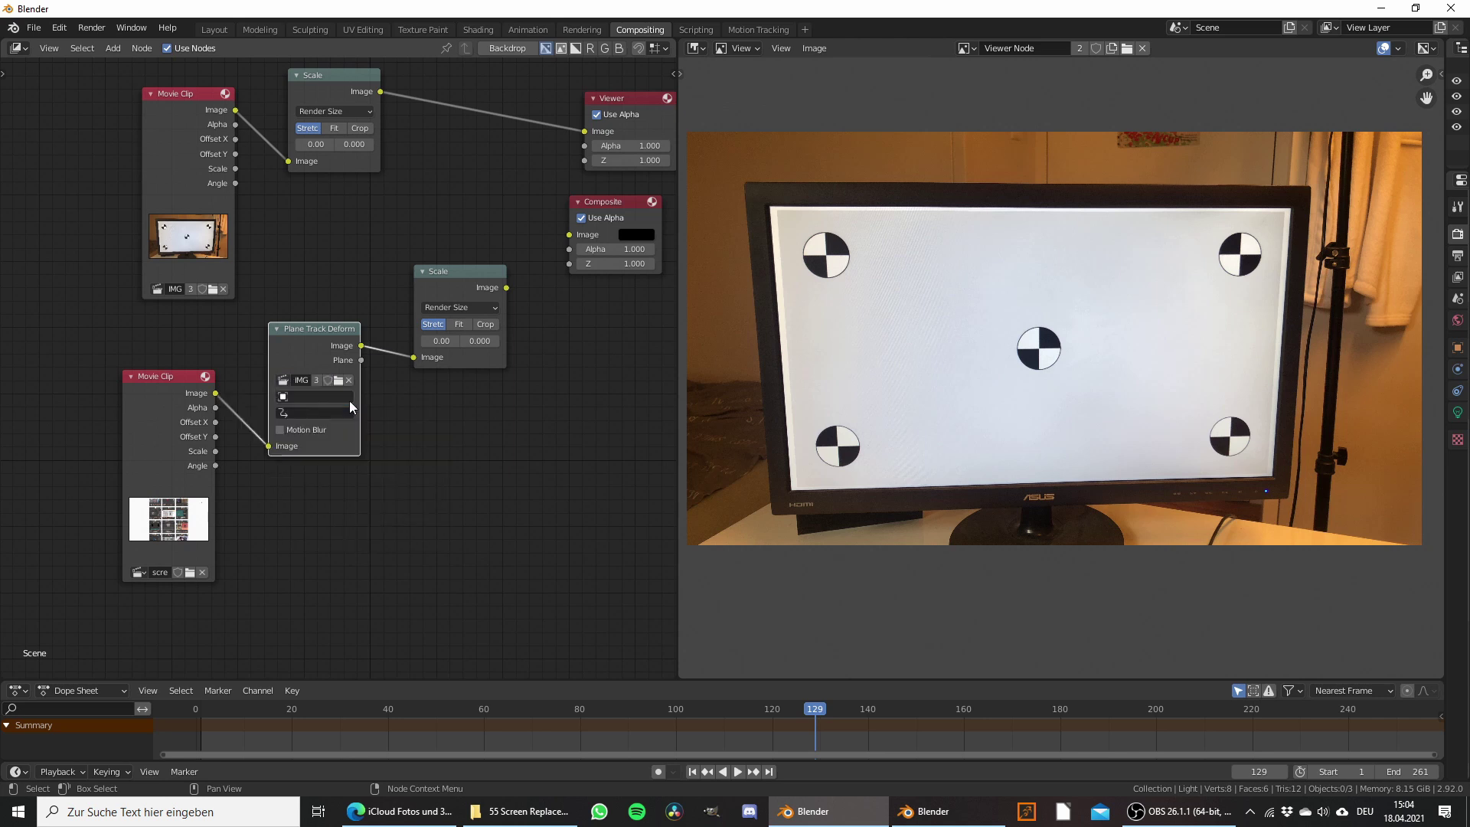
{"action": "left_click", "coordinate": [310, 396]}
{"action": "left_click", "coordinate": [310, 419]}
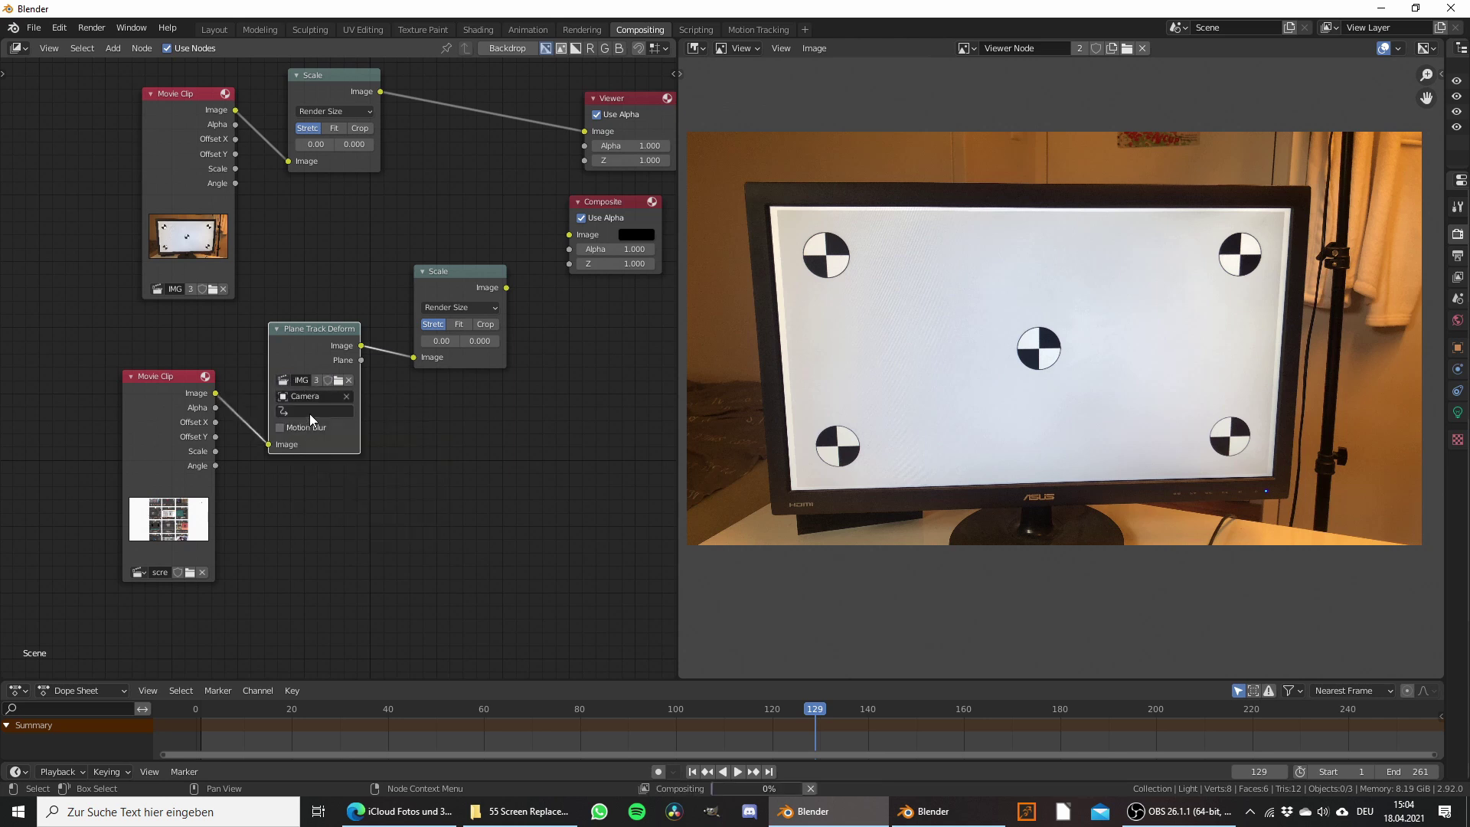
{"action": "left_click", "coordinate": [314, 411]}
{"action": "left_click", "coordinate": [307, 433]}
{"action": "middle_click_drag", "start_coordinate": [442, 392], "coordinate": [435, 435]}
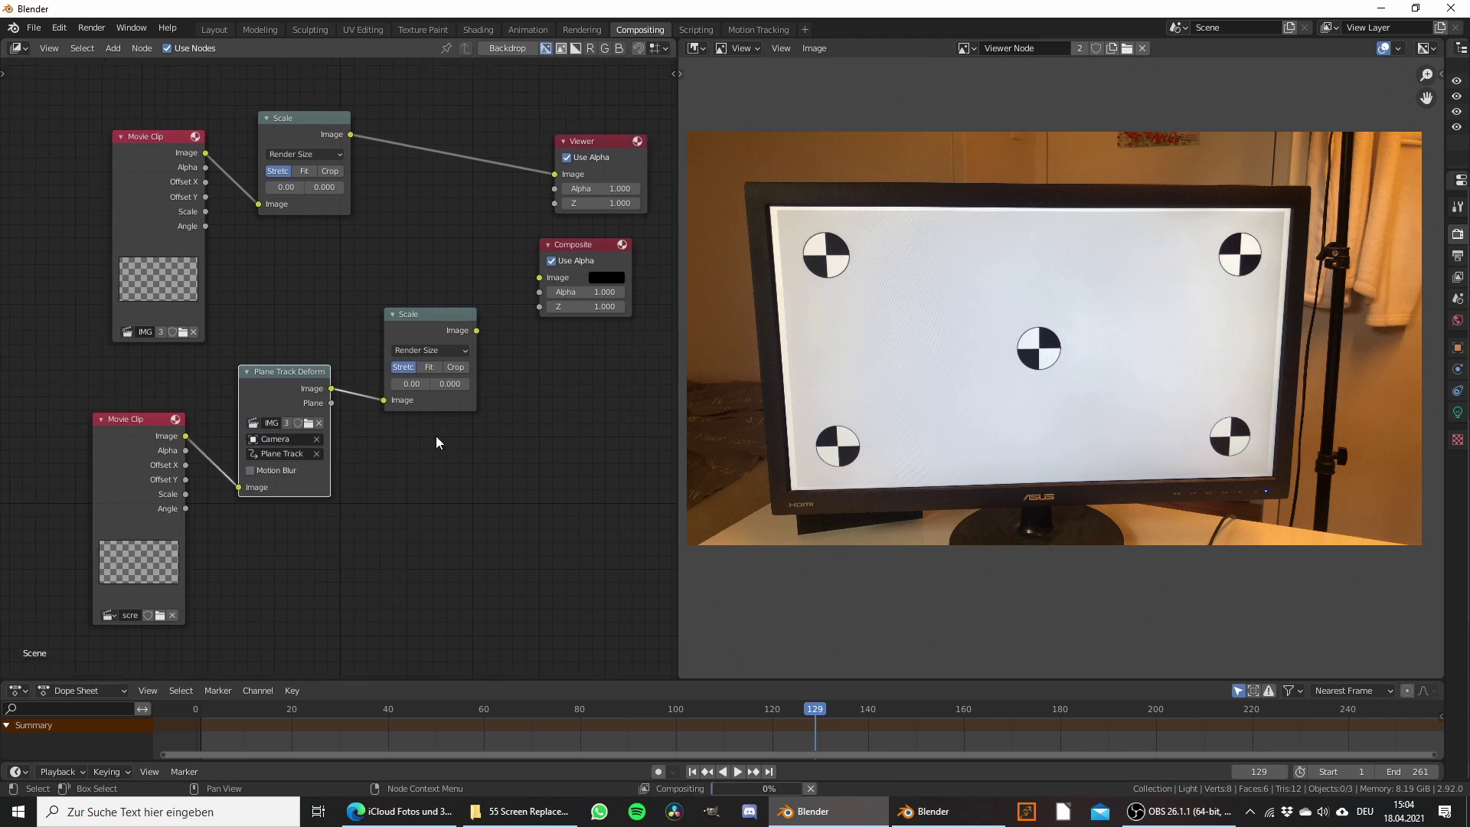
Step: Connect the lower Scale output to the Viewer and shift the Viewer node right
{"action": "left_click_drag", "start_coordinate": [476, 330], "coordinate": [554, 174]}
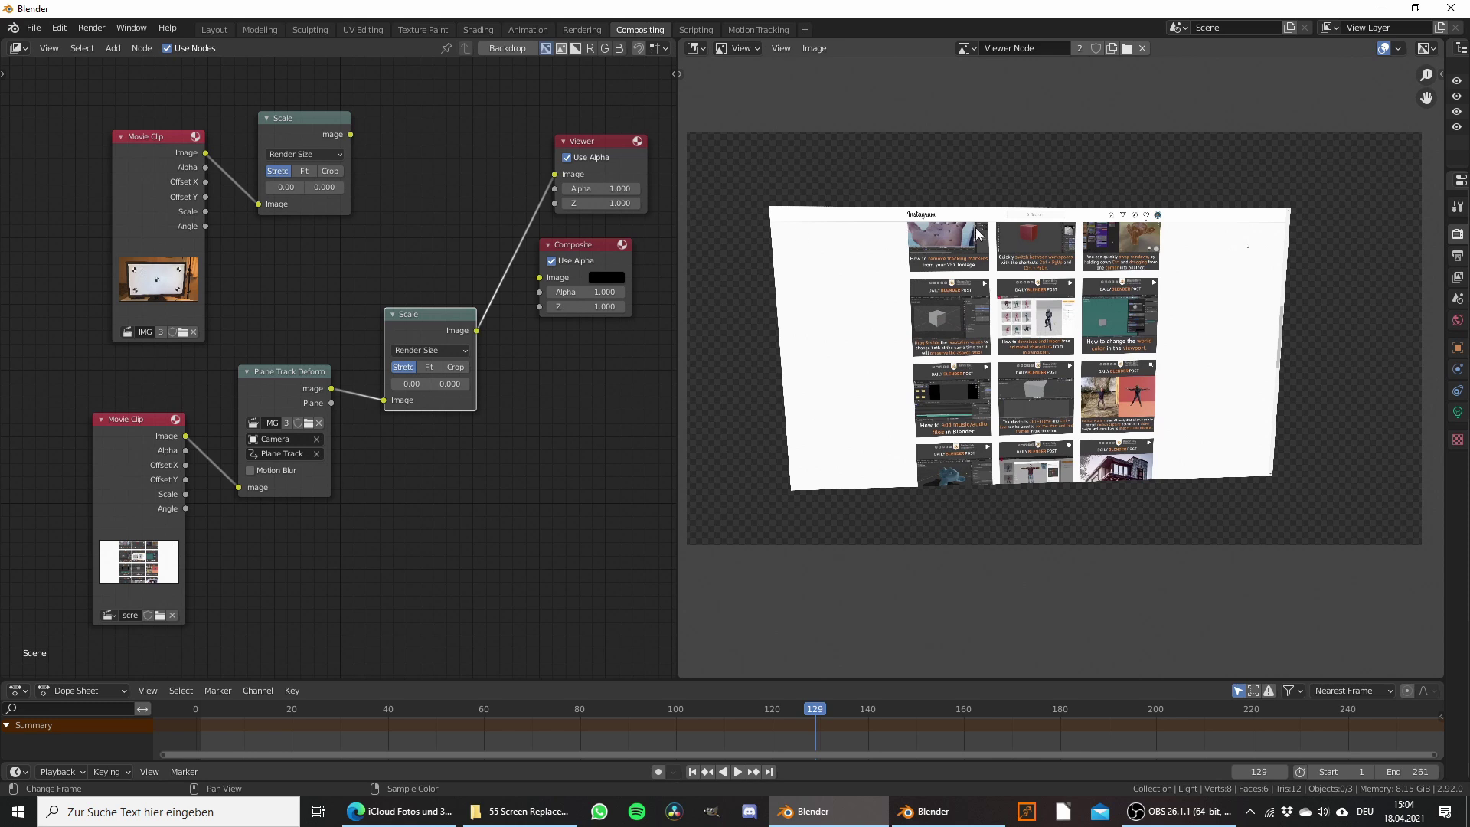
{"action": "middle_click_drag", "start_coordinate": [443, 253], "coordinate": [282, 288]}
{"action": "left_click_drag", "start_coordinate": [461, 171], "coordinate": [508, 181]}
Step: Drop an Alpha Over node onto the Scale-to-Viewer link and plug the upper Scale output into it
{"action": "key", "text": "shift+a"}
{"action": "mouse_move", "coordinate": [343, 199]}
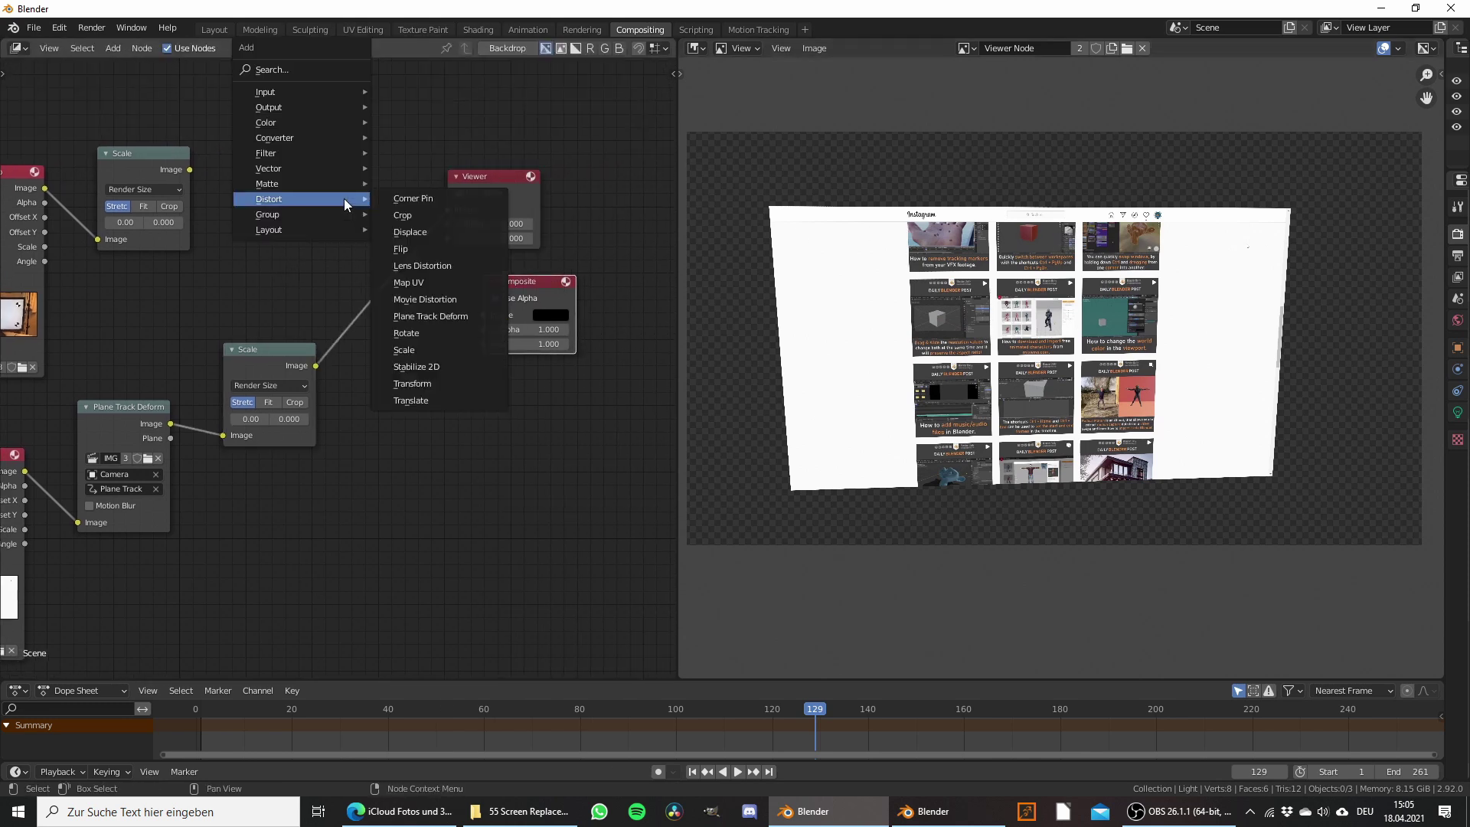
{"action": "mouse_move", "coordinate": [276, 121]}
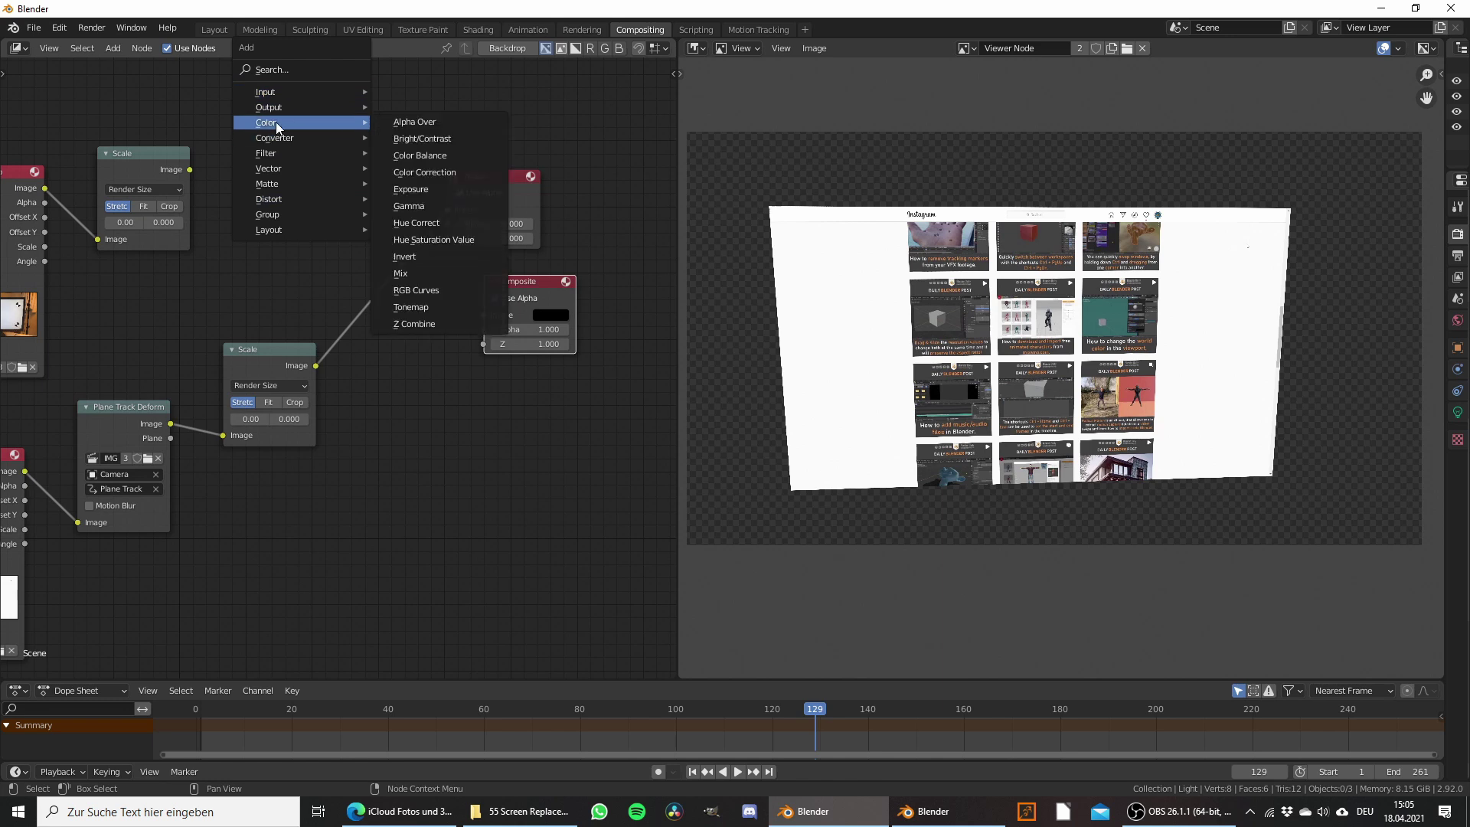
{"action": "left_click", "coordinate": [452, 125]}
{"action": "left_click", "coordinate": [379, 179]}
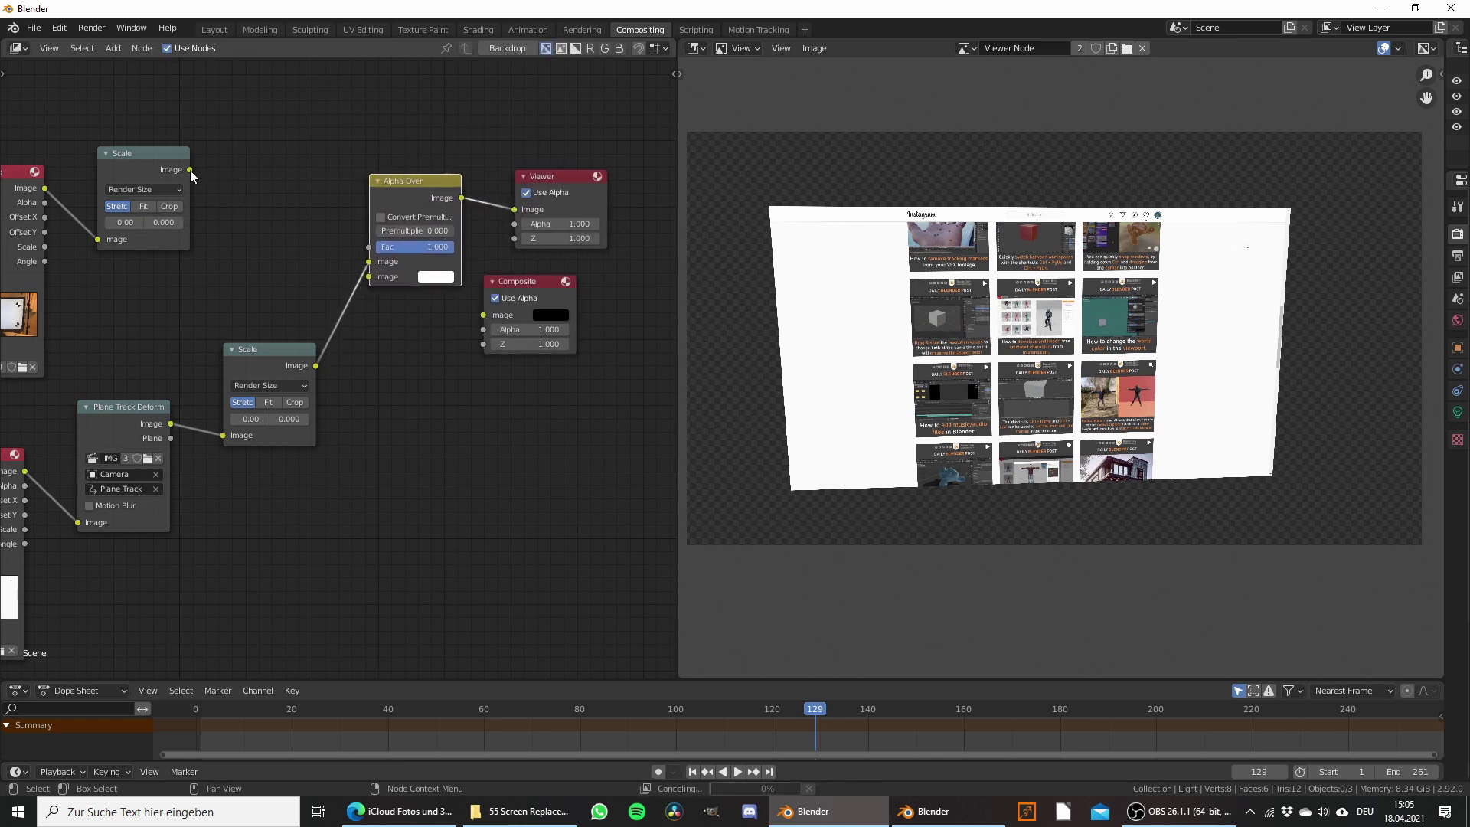
{"action": "left_click_drag", "start_coordinate": [190, 170], "coordinate": [375, 268]}
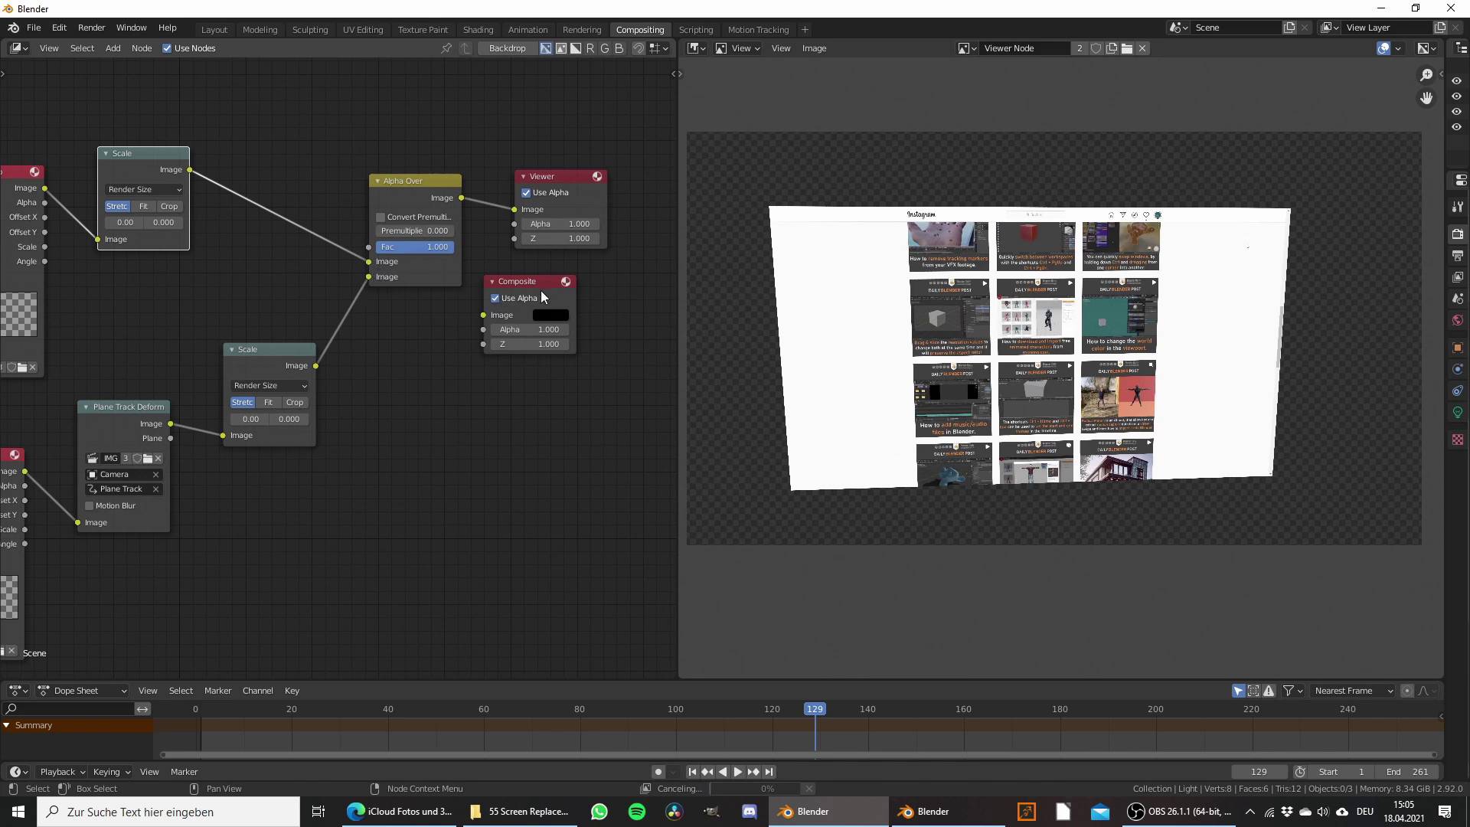
Step: Check the overlay at frame 192 and route the Alpha Over result into the Composite node
{"action": "left_click_drag", "start_coordinate": [541, 291], "coordinate": [583, 291]}
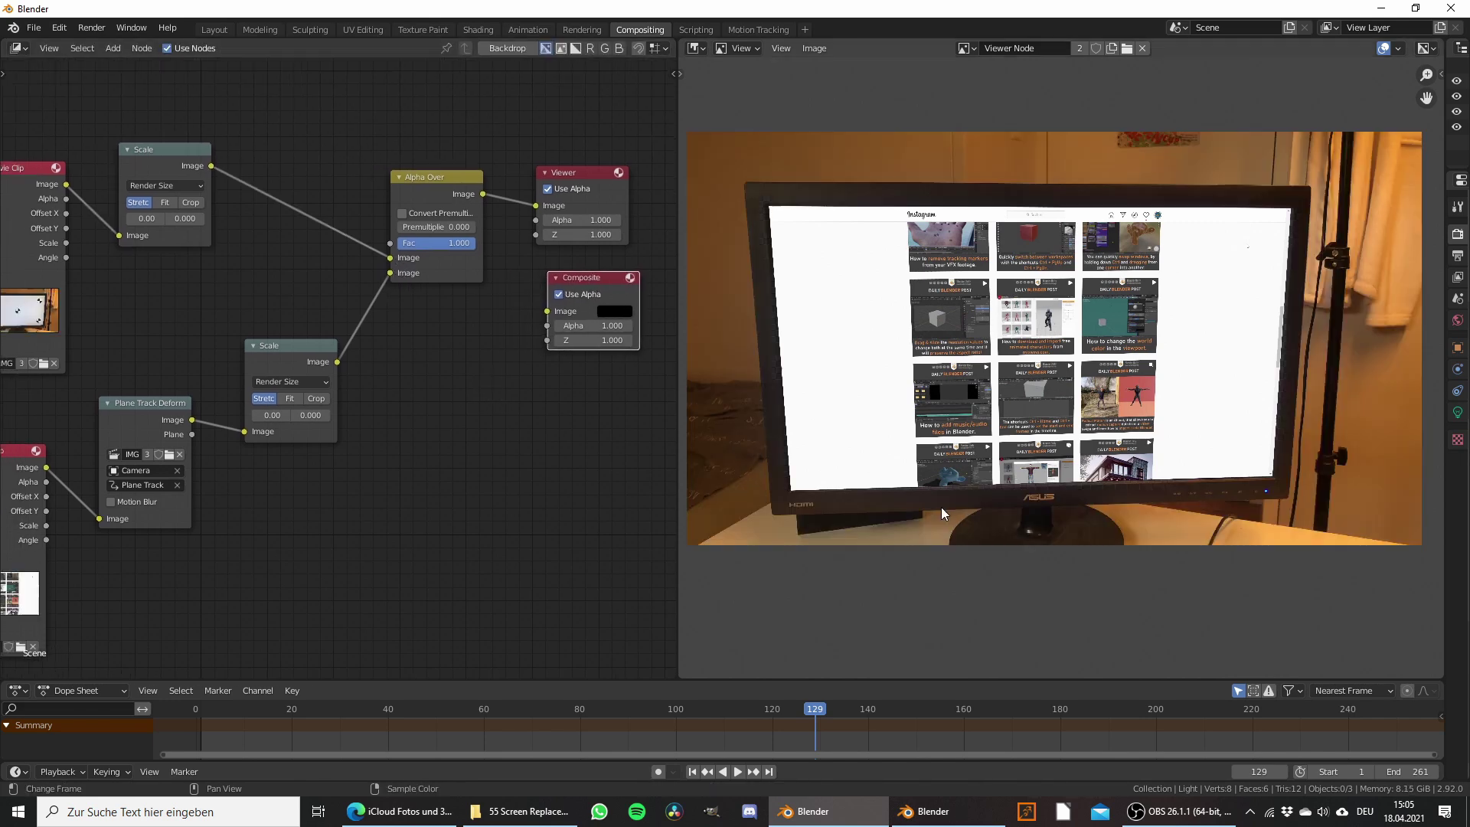
{"action": "left_click", "coordinate": [1118, 714]}
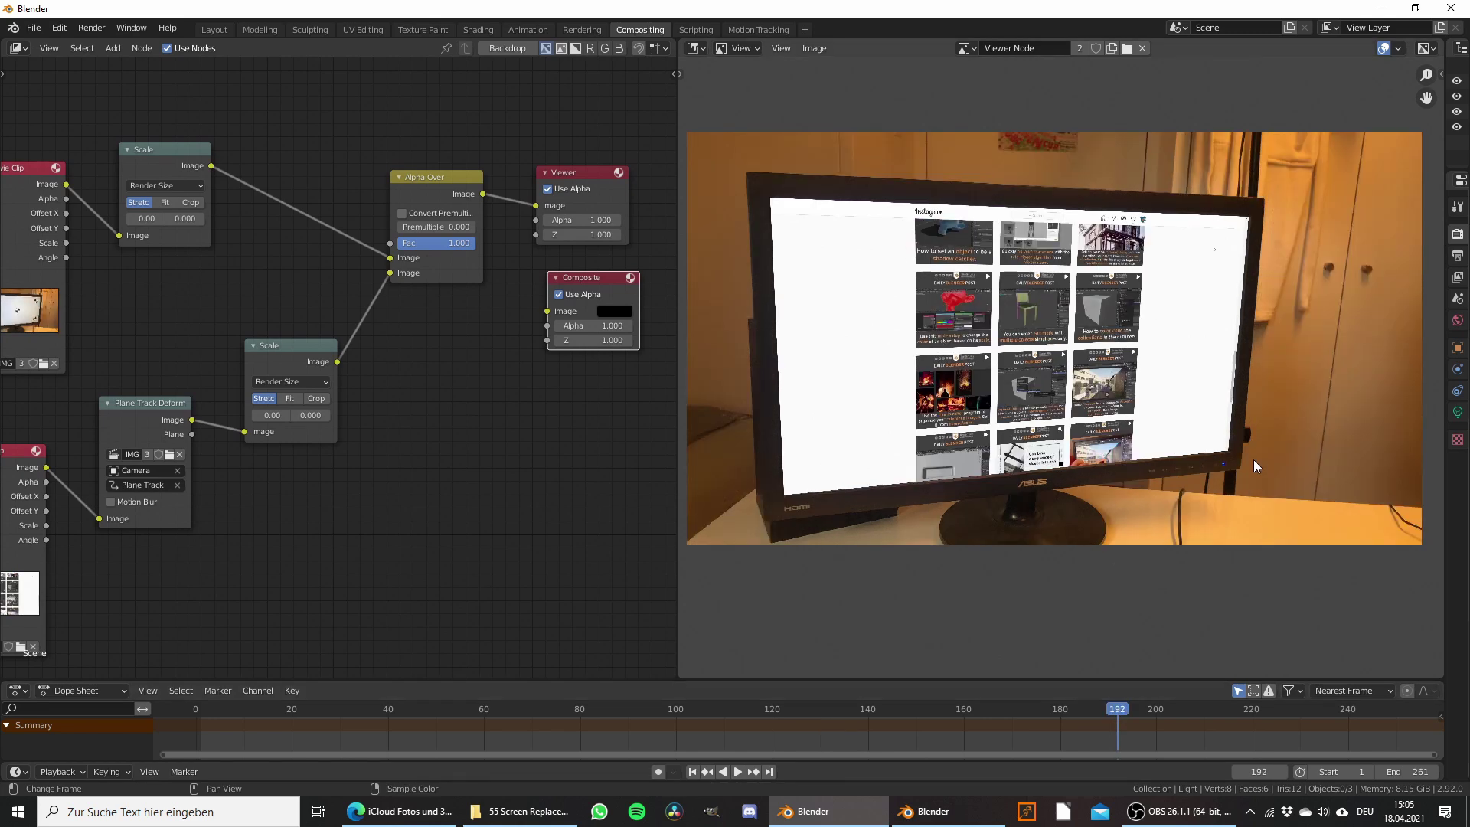
{"action": "middle_click_drag", "start_coordinate": [465, 204], "coordinate": [411, 305]}
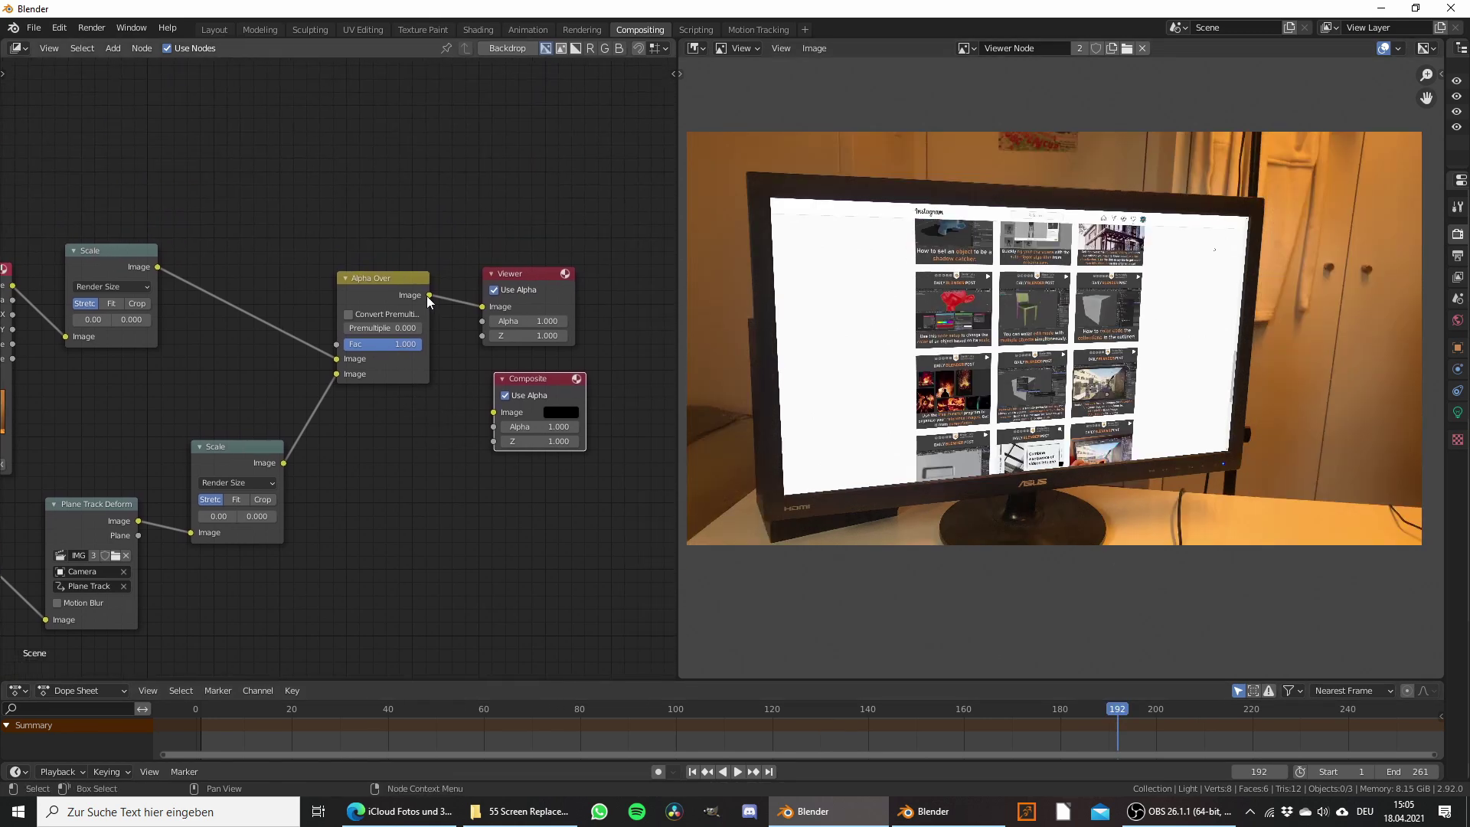
{"action": "left_click_drag", "start_coordinate": [428, 296], "coordinate": [495, 415]}
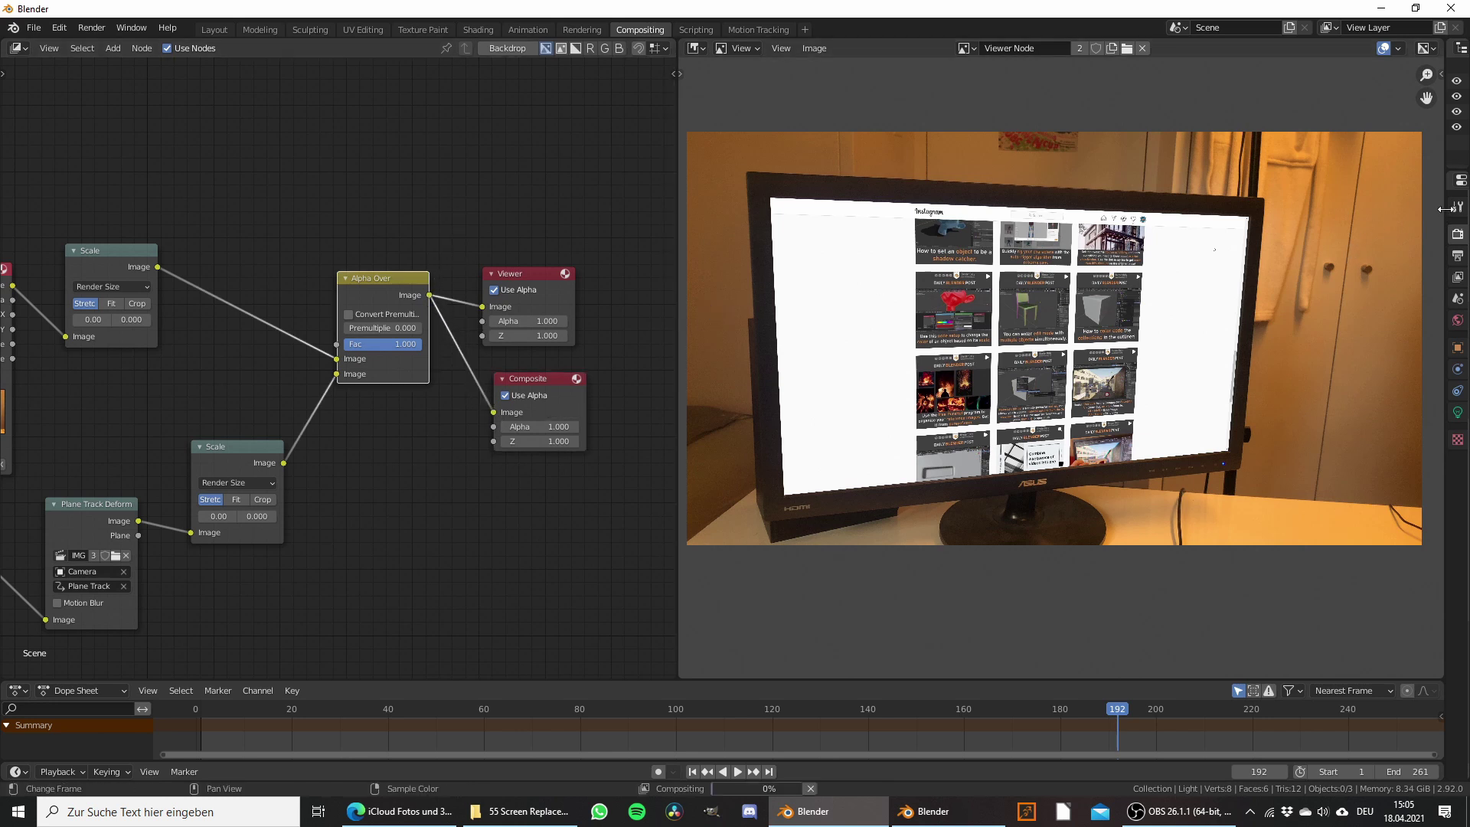
{"action": "left_click_drag", "start_coordinate": [1446, 209], "coordinate": [1184, 211]}
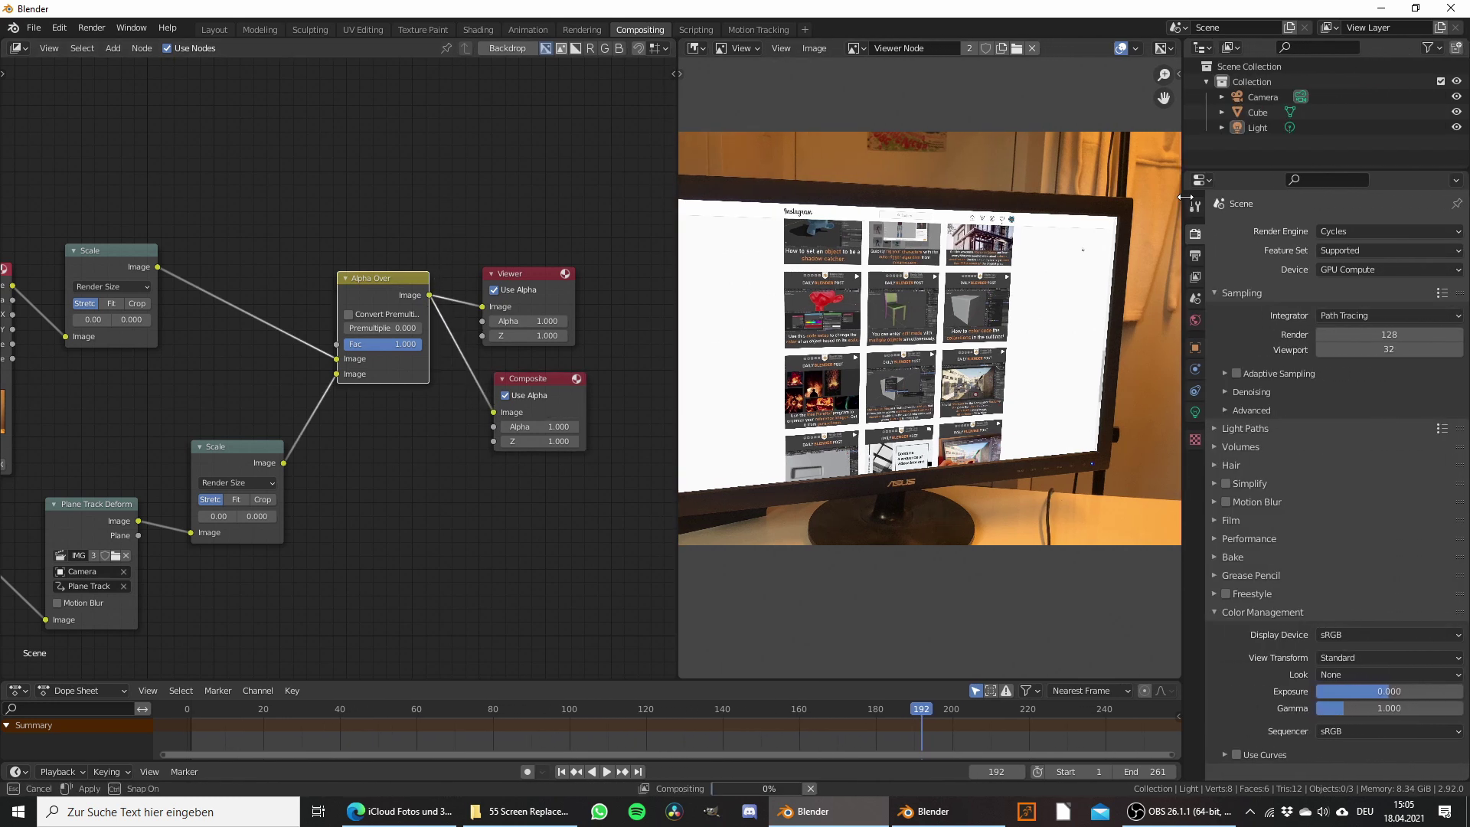
Step: Set the output File Format to FFmpeg Video and apply the 'h264 in MP4' encoding preset
{"action": "left_click", "coordinate": [1196, 259]}
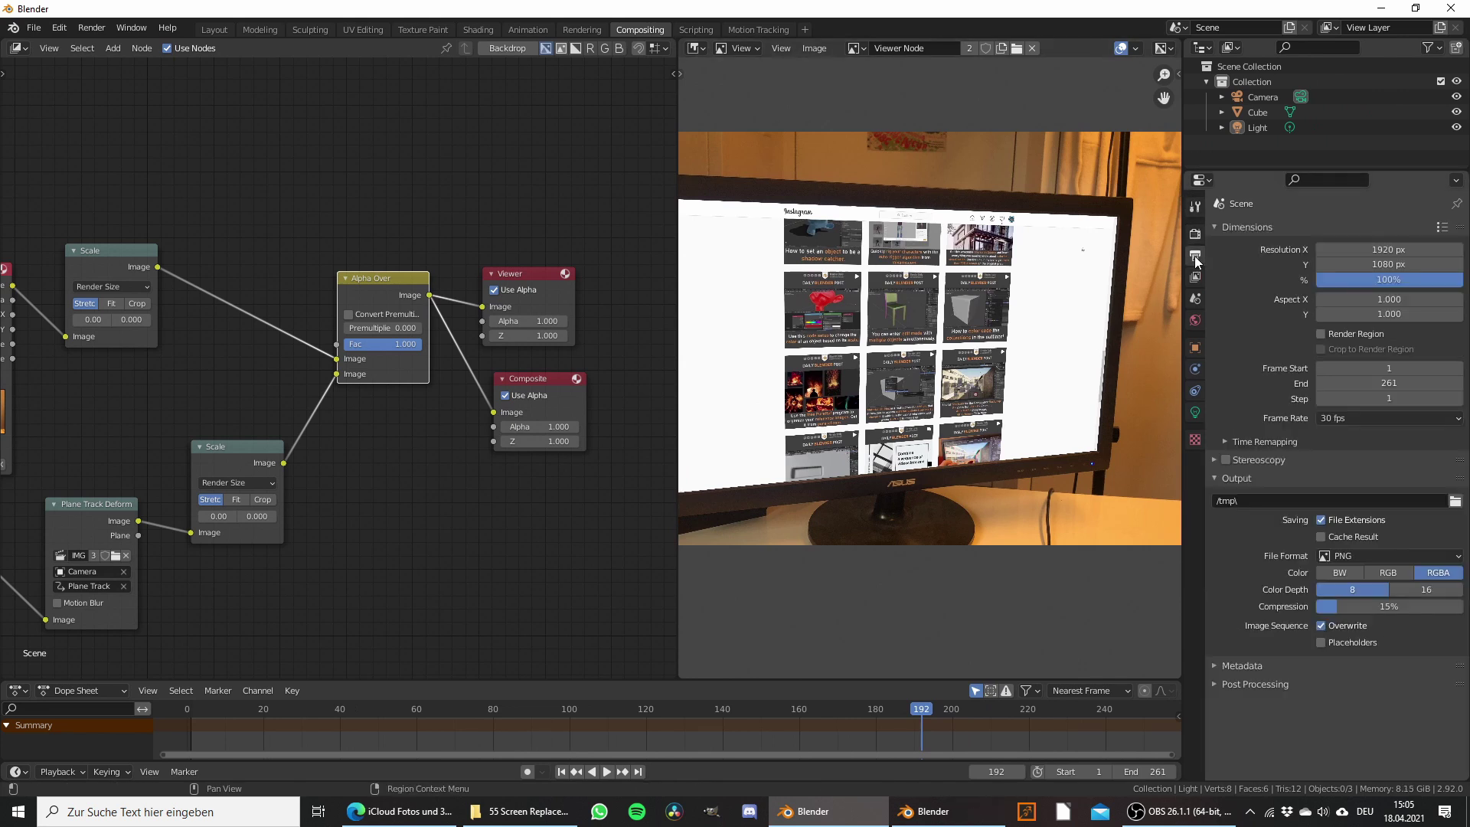
{"action": "left_click", "coordinate": [1359, 554]}
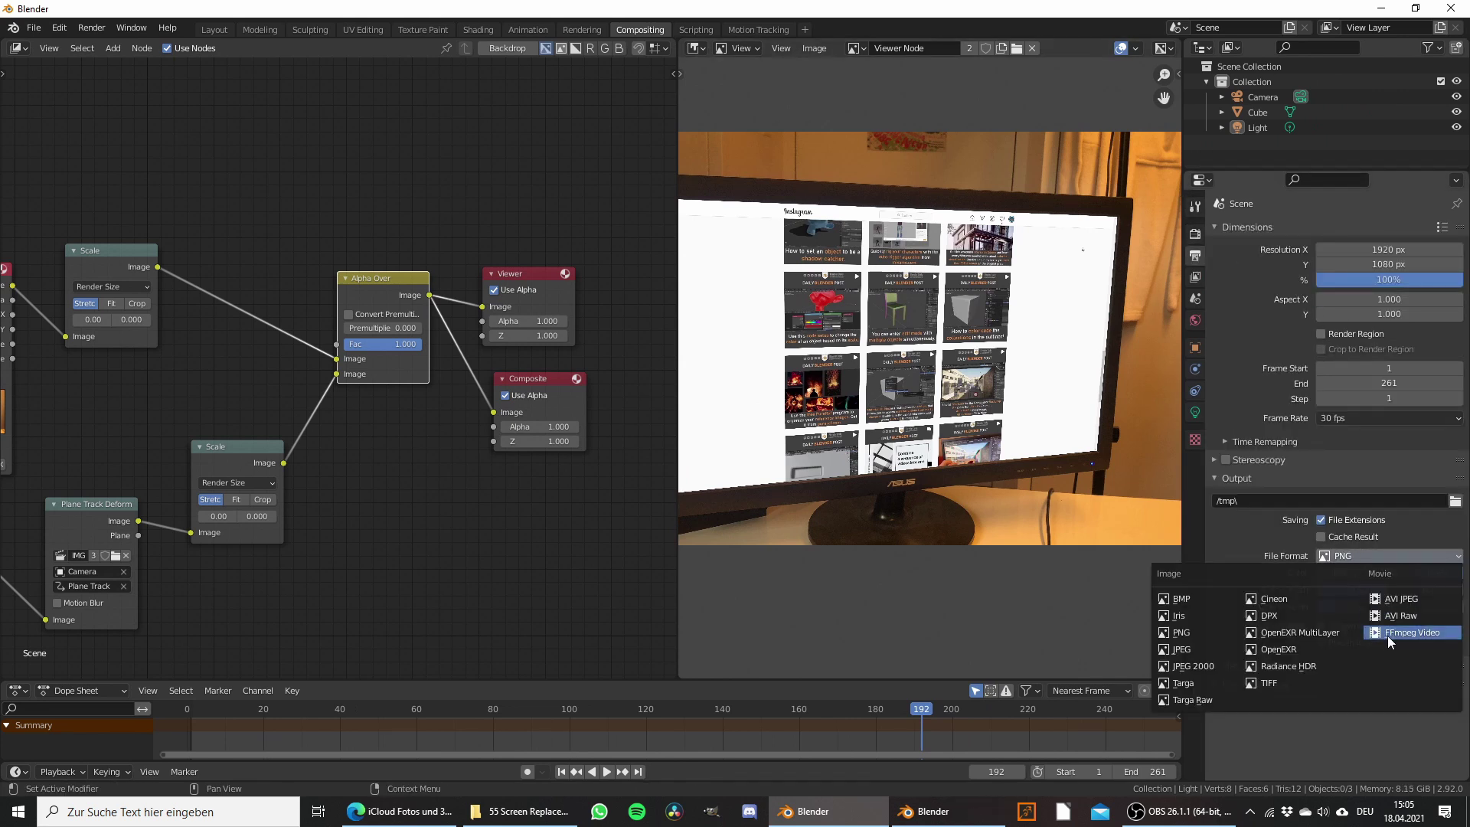
{"action": "left_click", "coordinate": [1422, 632]}
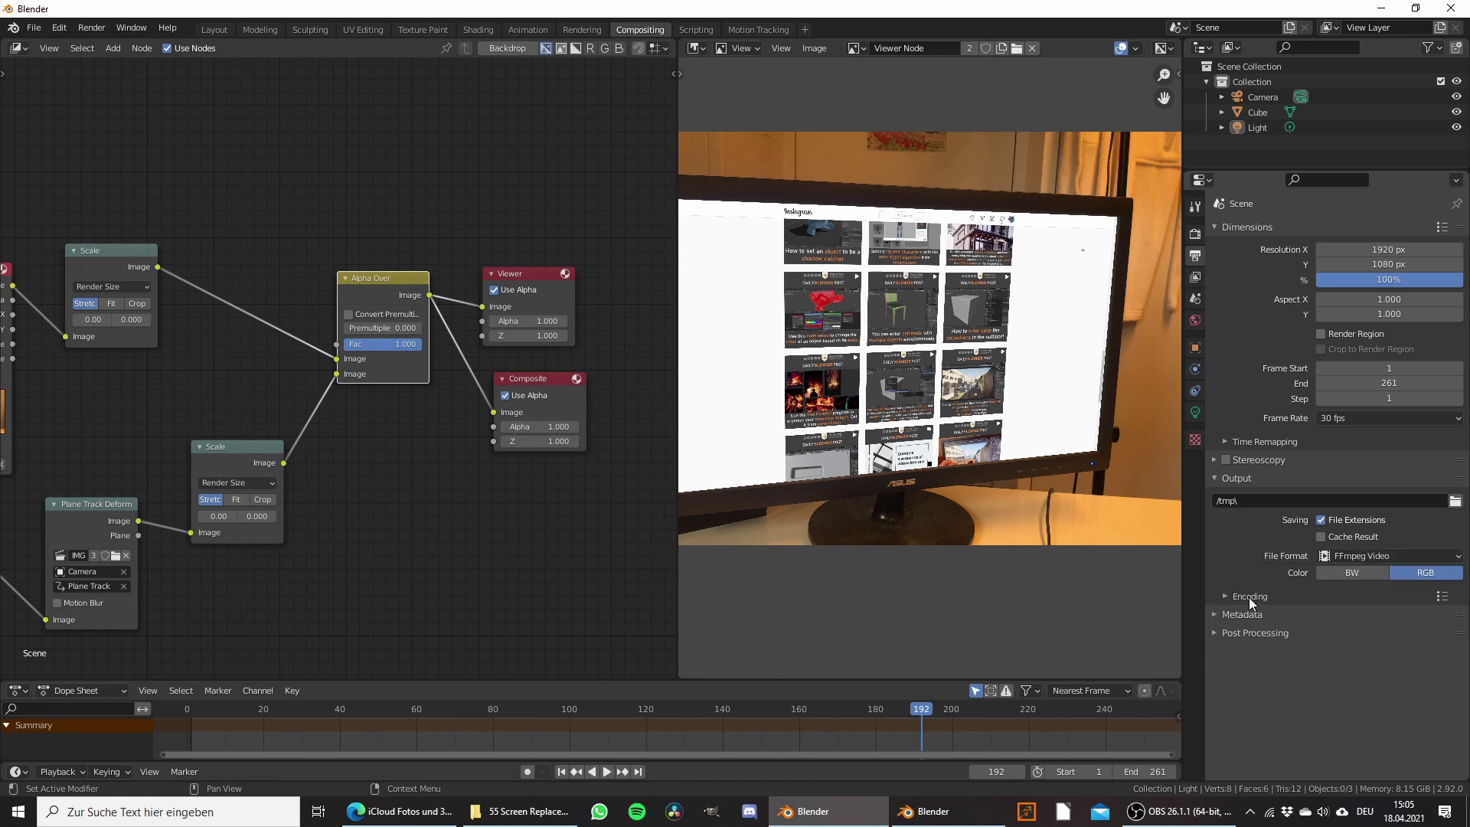
{"action": "left_click", "coordinate": [1250, 597]}
{"action": "left_click", "coordinate": [1442, 596]}
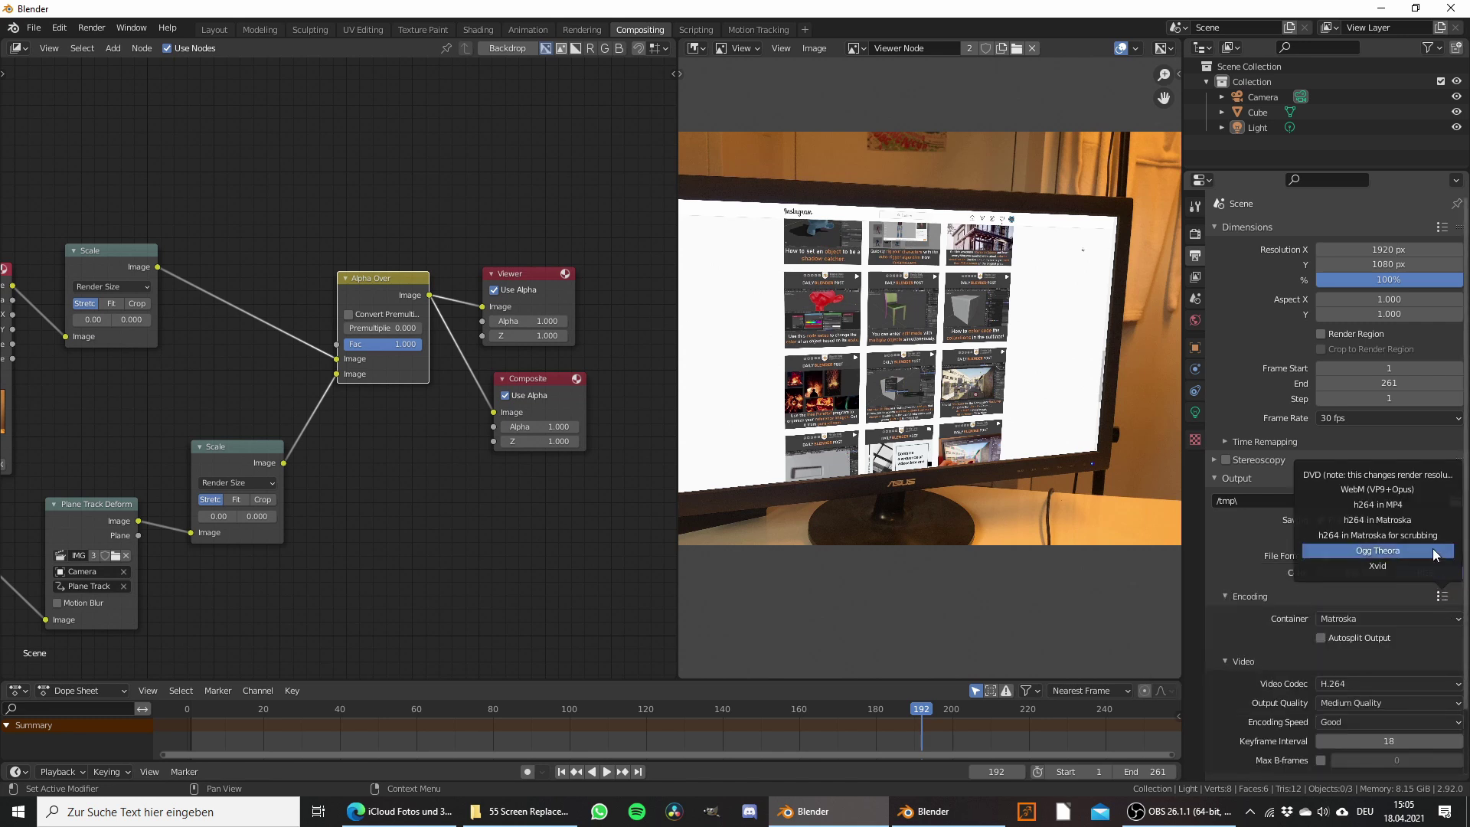
{"action": "left_click", "coordinate": [1408, 504]}
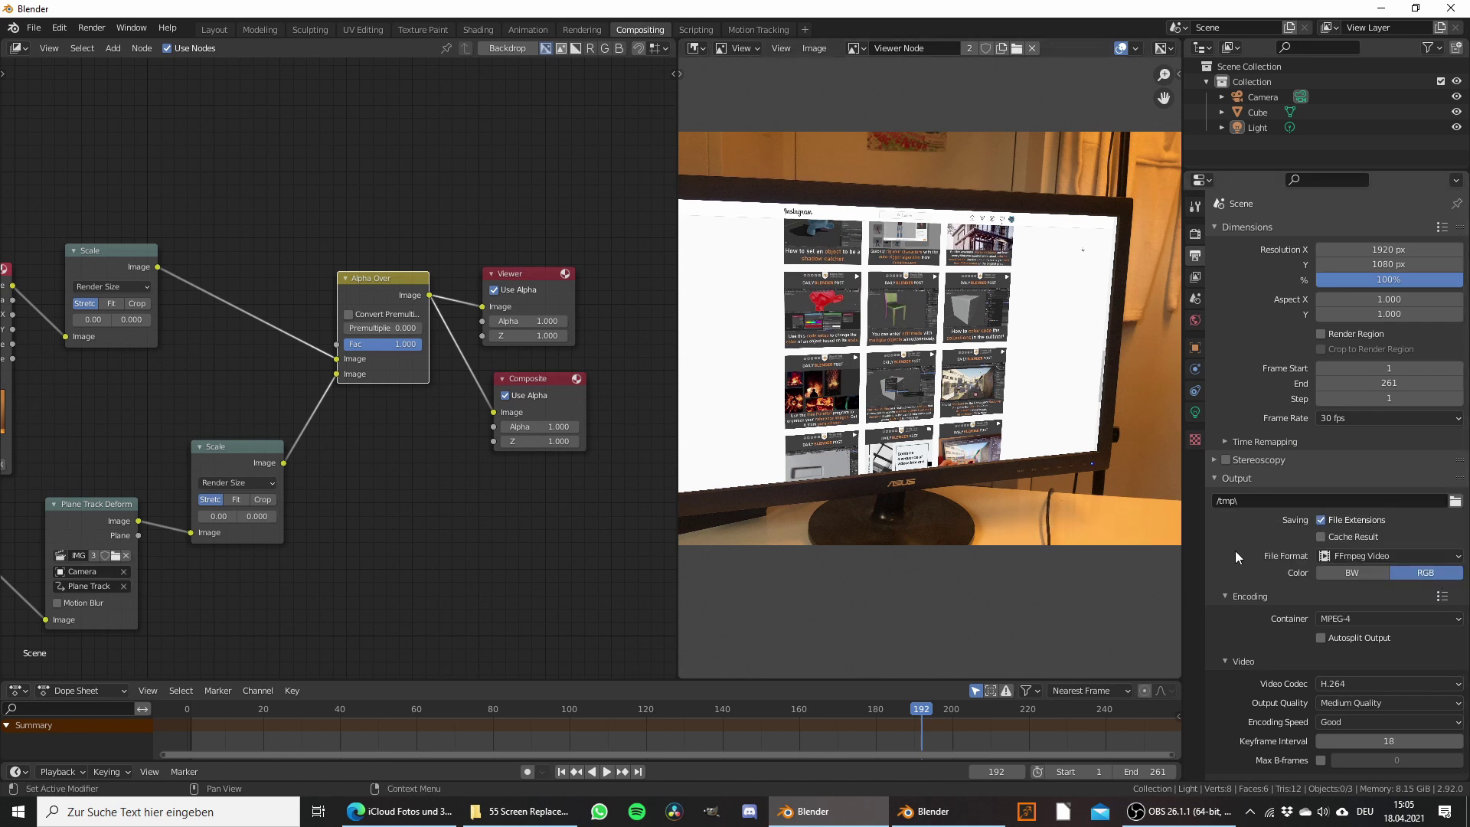
{"action": "scroll", "coordinate": [1291, 596], "scroll_direction": "down", "scroll_amount": 3}
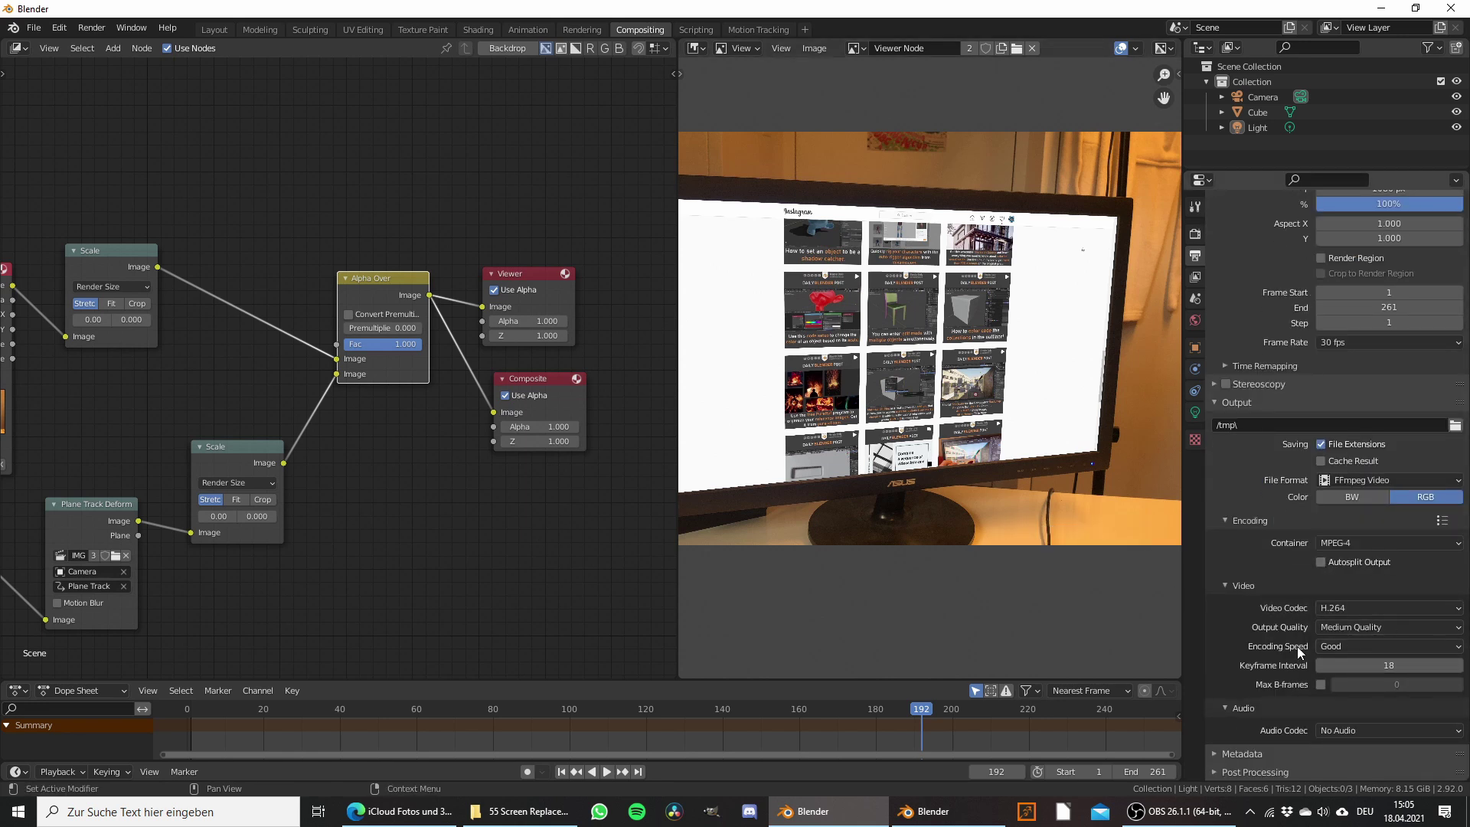
{"action": "scroll", "coordinate": [1311, 590], "scroll_direction": "up", "scroll_amount": 3}
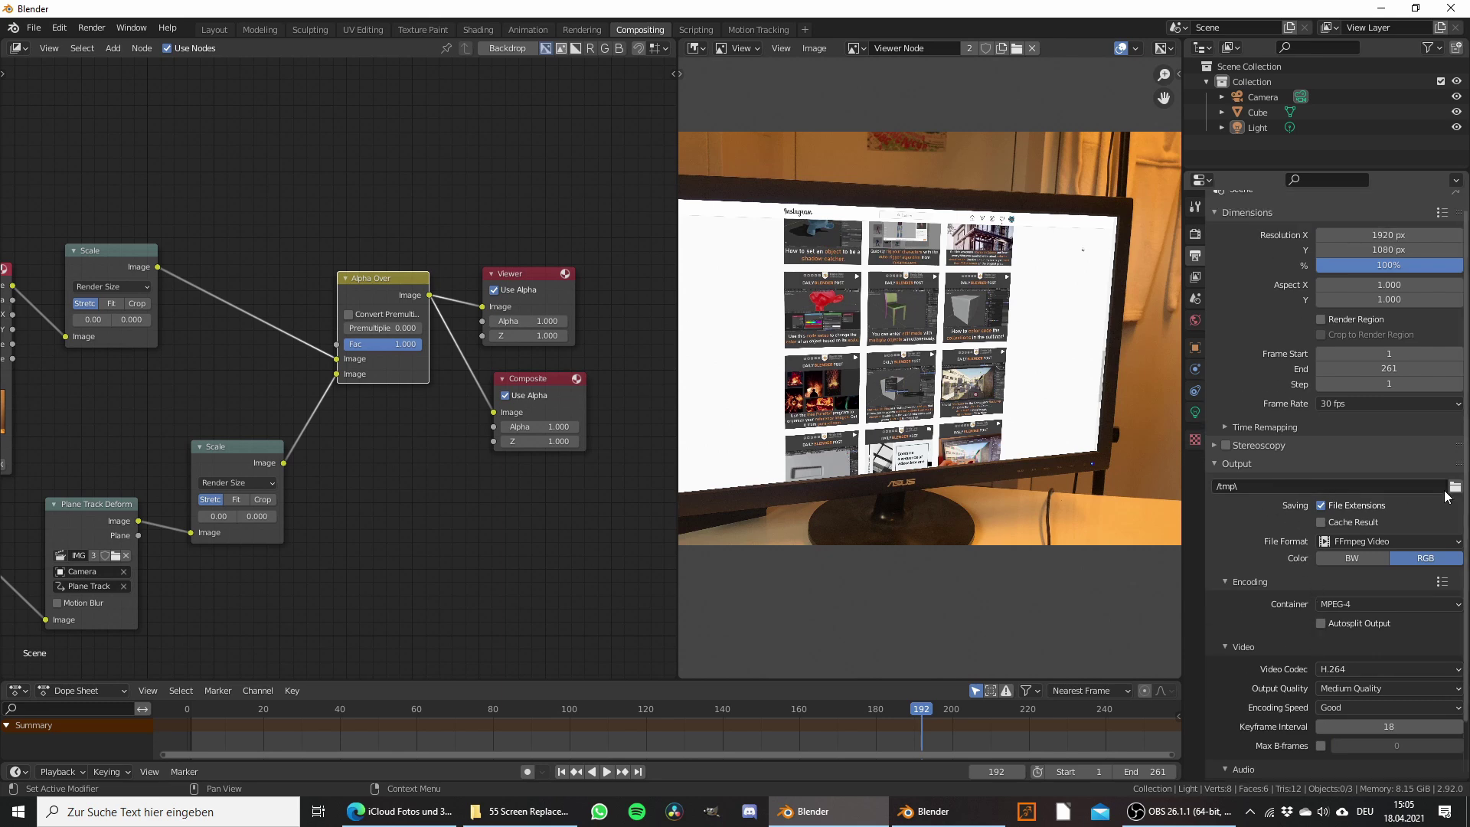
Step: Point the render output to the 55 Screen Replacement Tutorial folder with file name 'screenrepl'
{"action": "left_click", "coordinate": [1455, 487]}
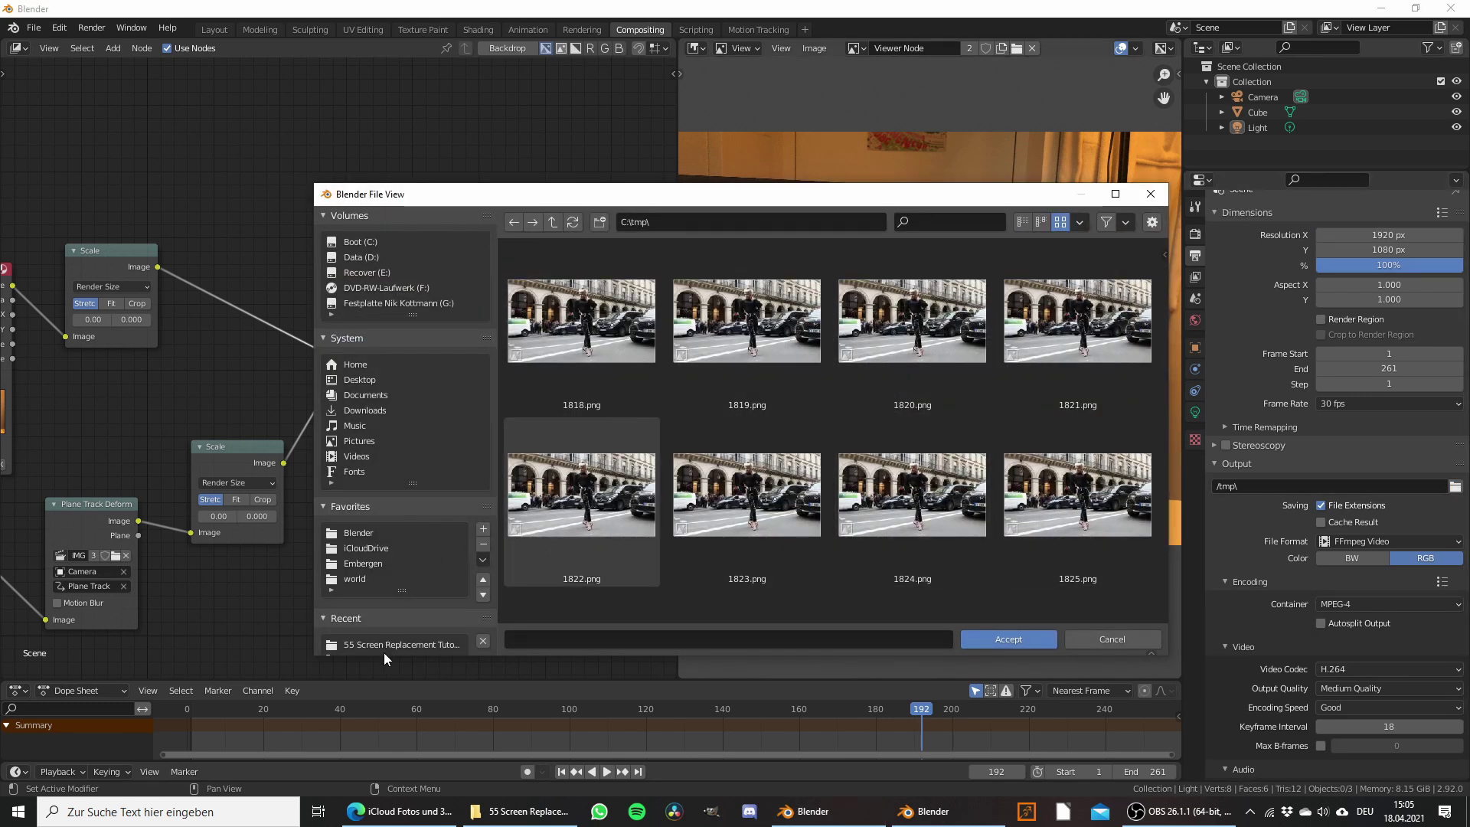
{"action": "left_click", "coordinate": [386, 645]}
{"action": "left_click", "coordinate": [694, 631]}
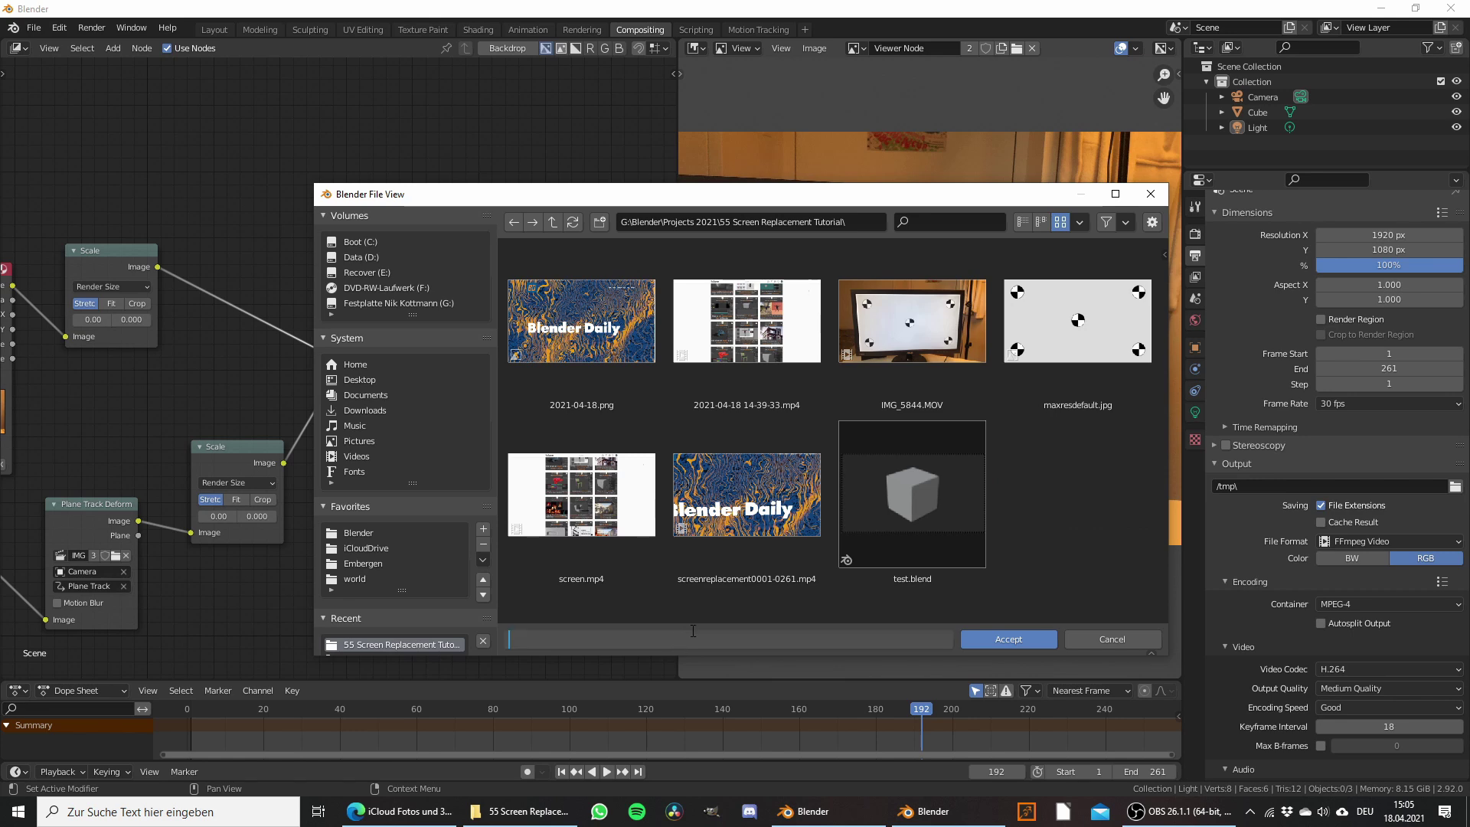
{"action": "type", "text": "screenrepl"}
{"action": "key", "text": "Return"}
{"action": "left_click", "coordinate": [1009, 639]}
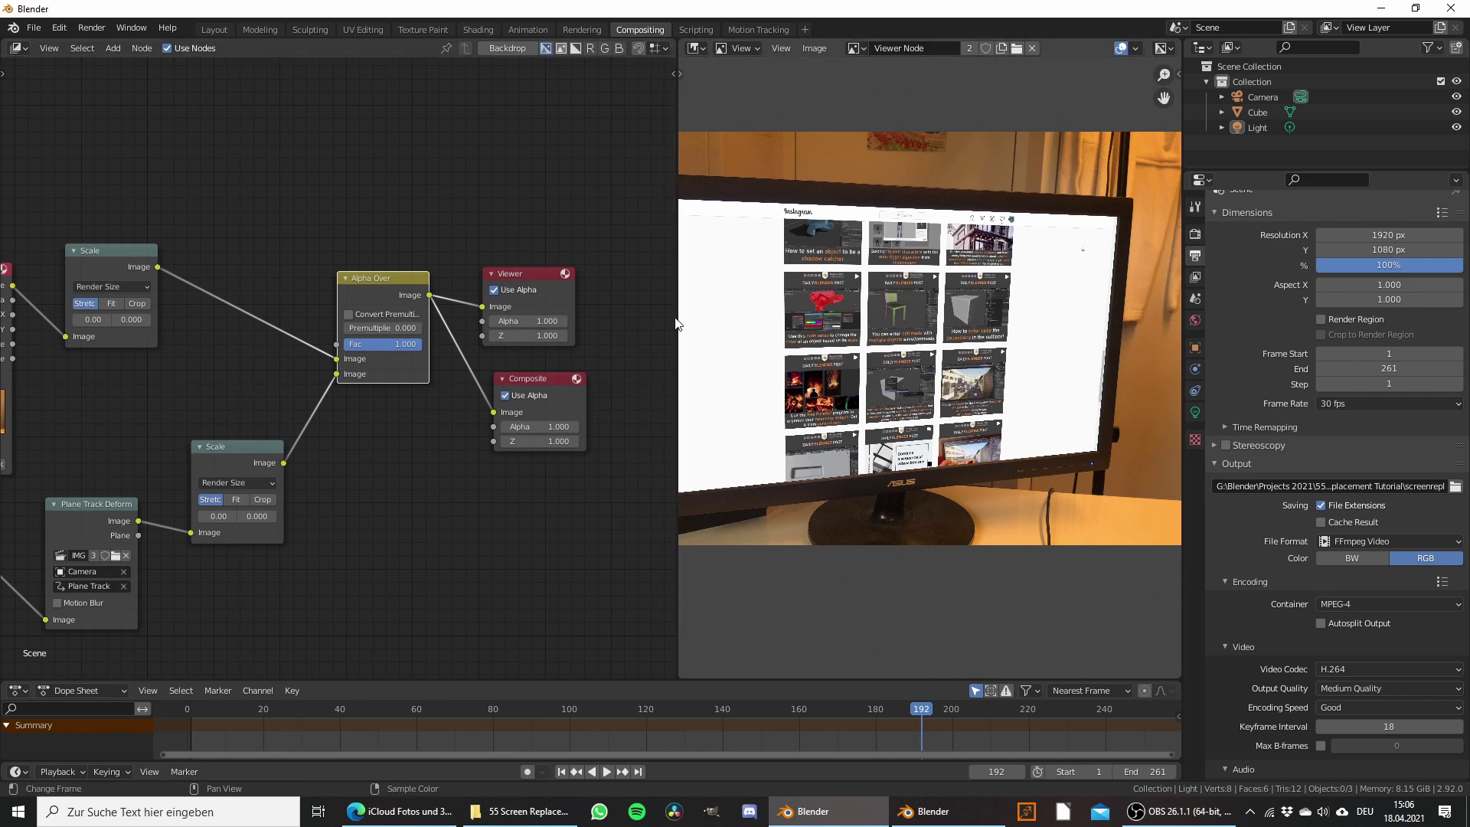
Step: Render all 261 frames with Render Animation, then open screenrepl0001-0261.mp4 in VLC
{"action": "left_click", "coordinate": [93, 28]}
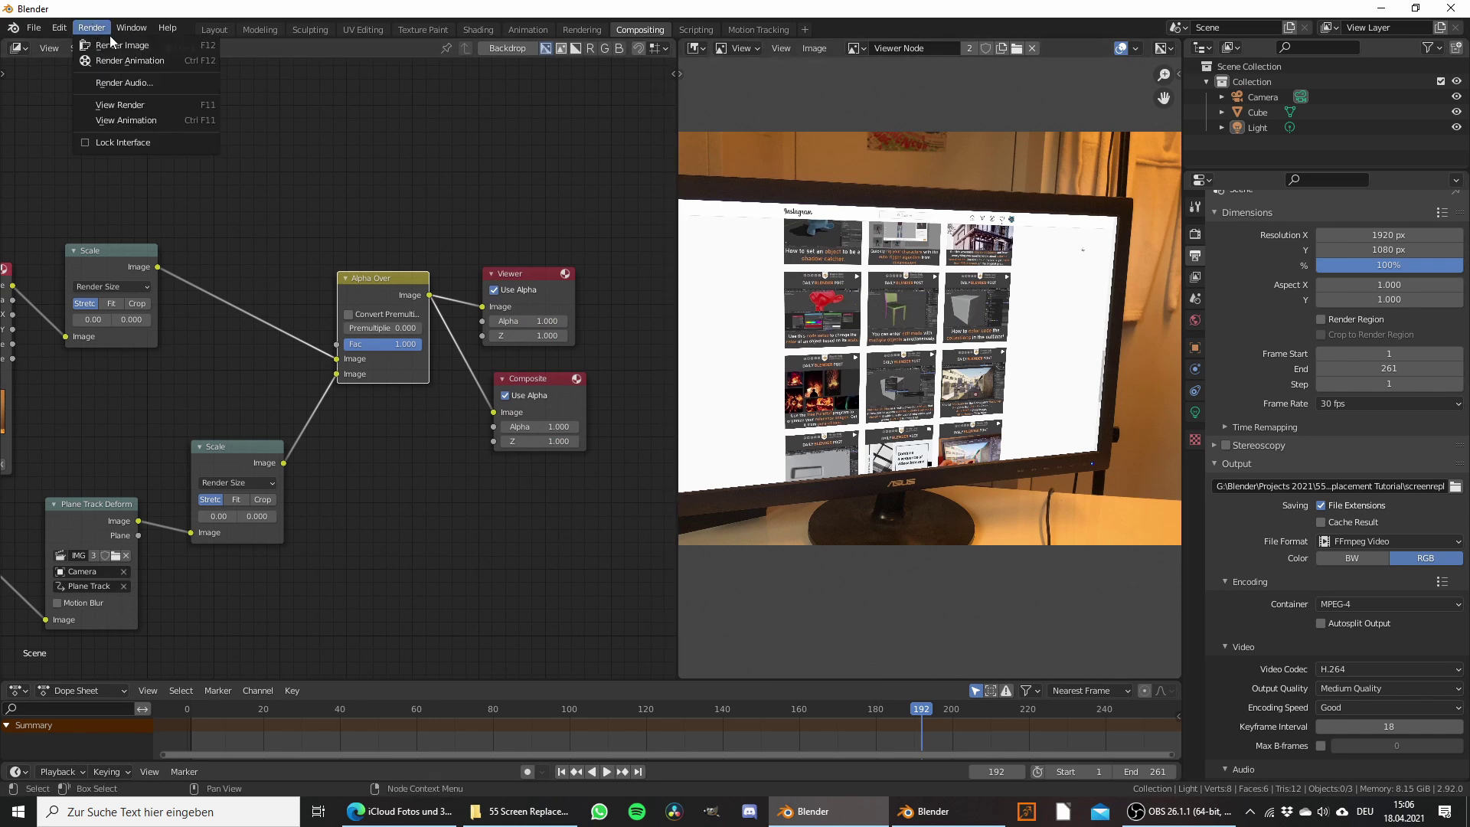
{"action": "left_click", "coordinate": [159, 64]}
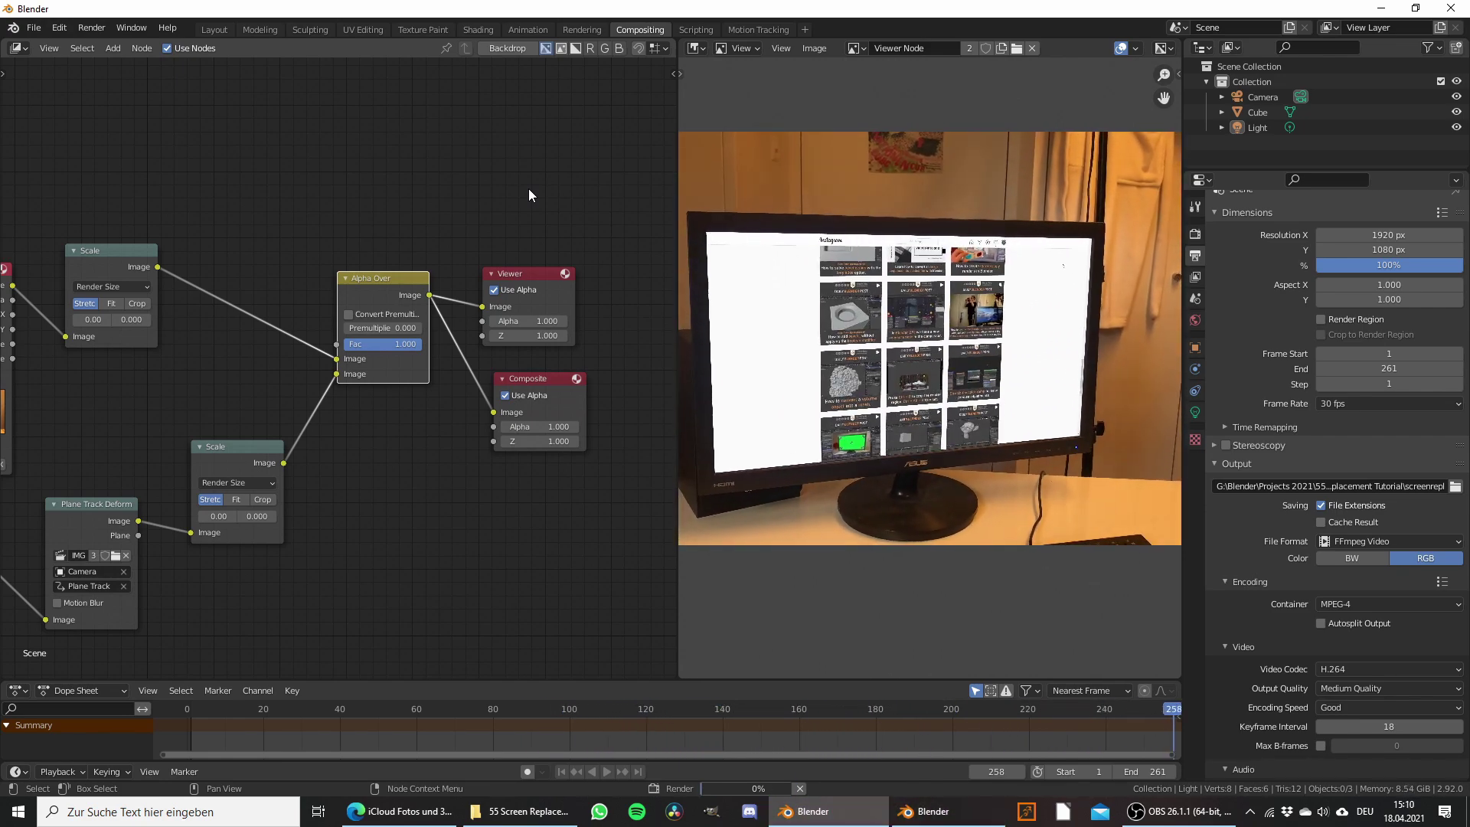
{"action": "left_click", "coordinate": [523, 811]}
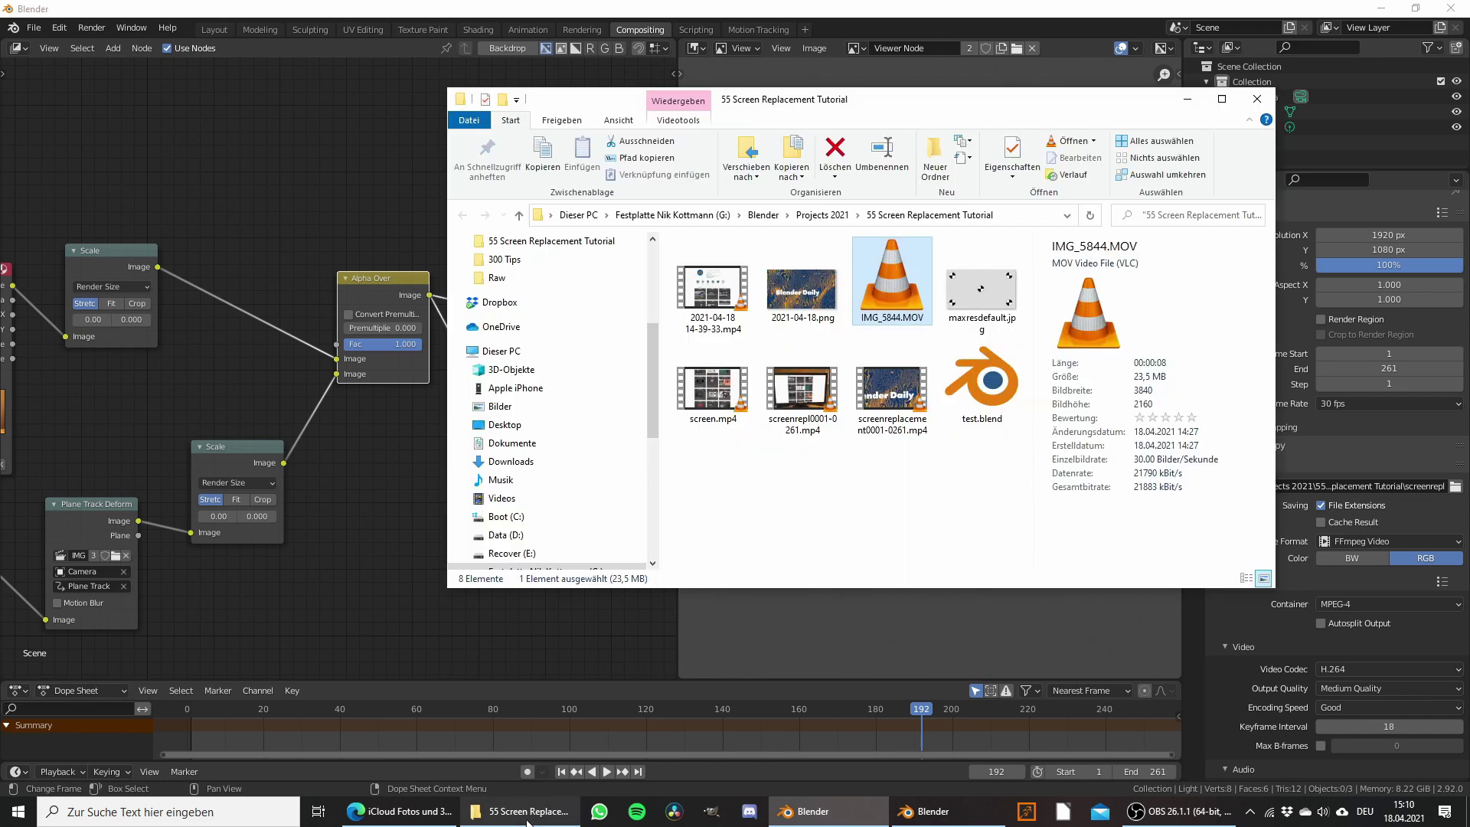
{"action": "left_click", "coordinate": [932, 459]}
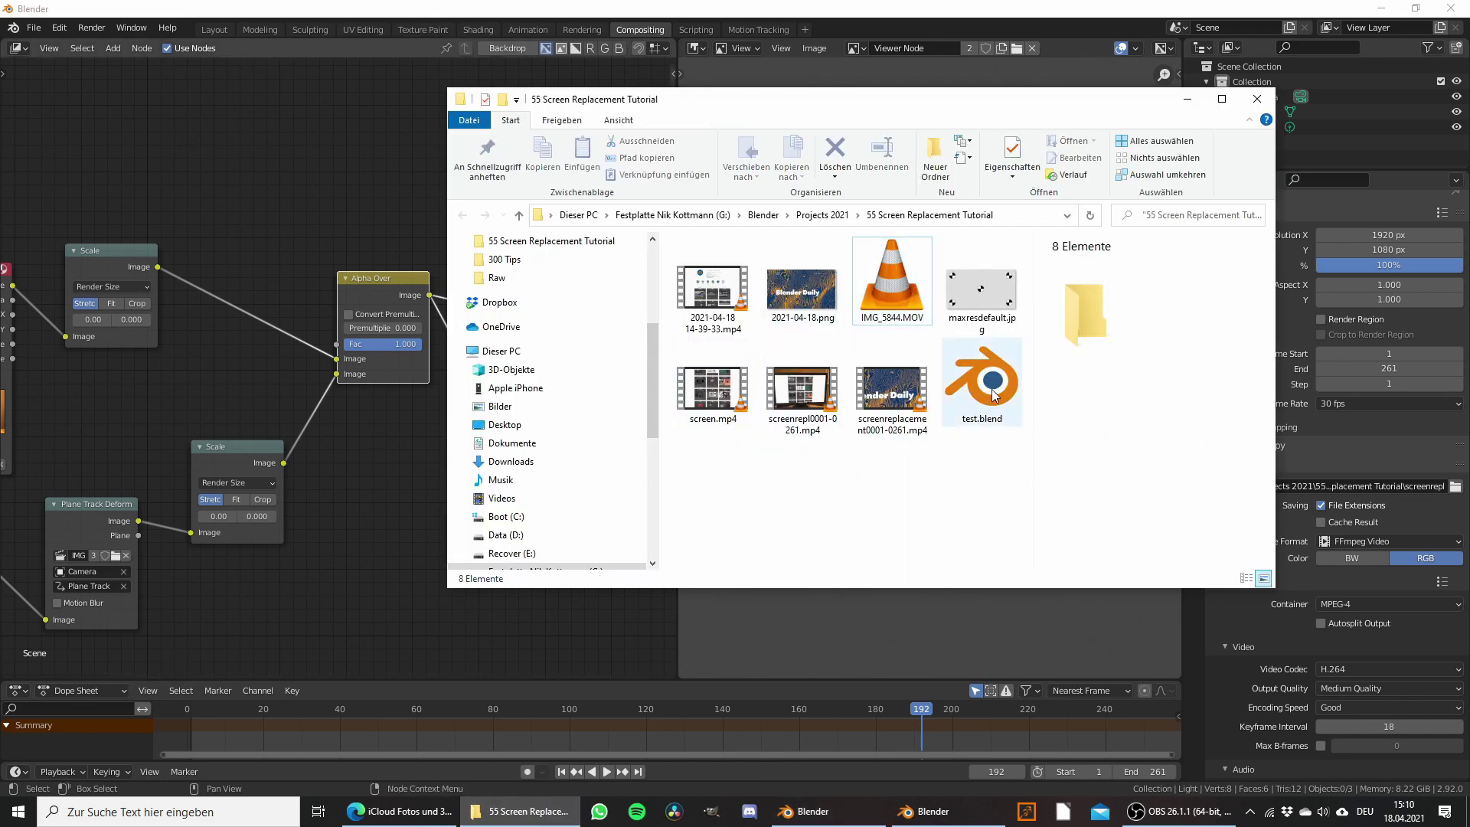
{"action": "left_click", "coordinate": [793, 375]}
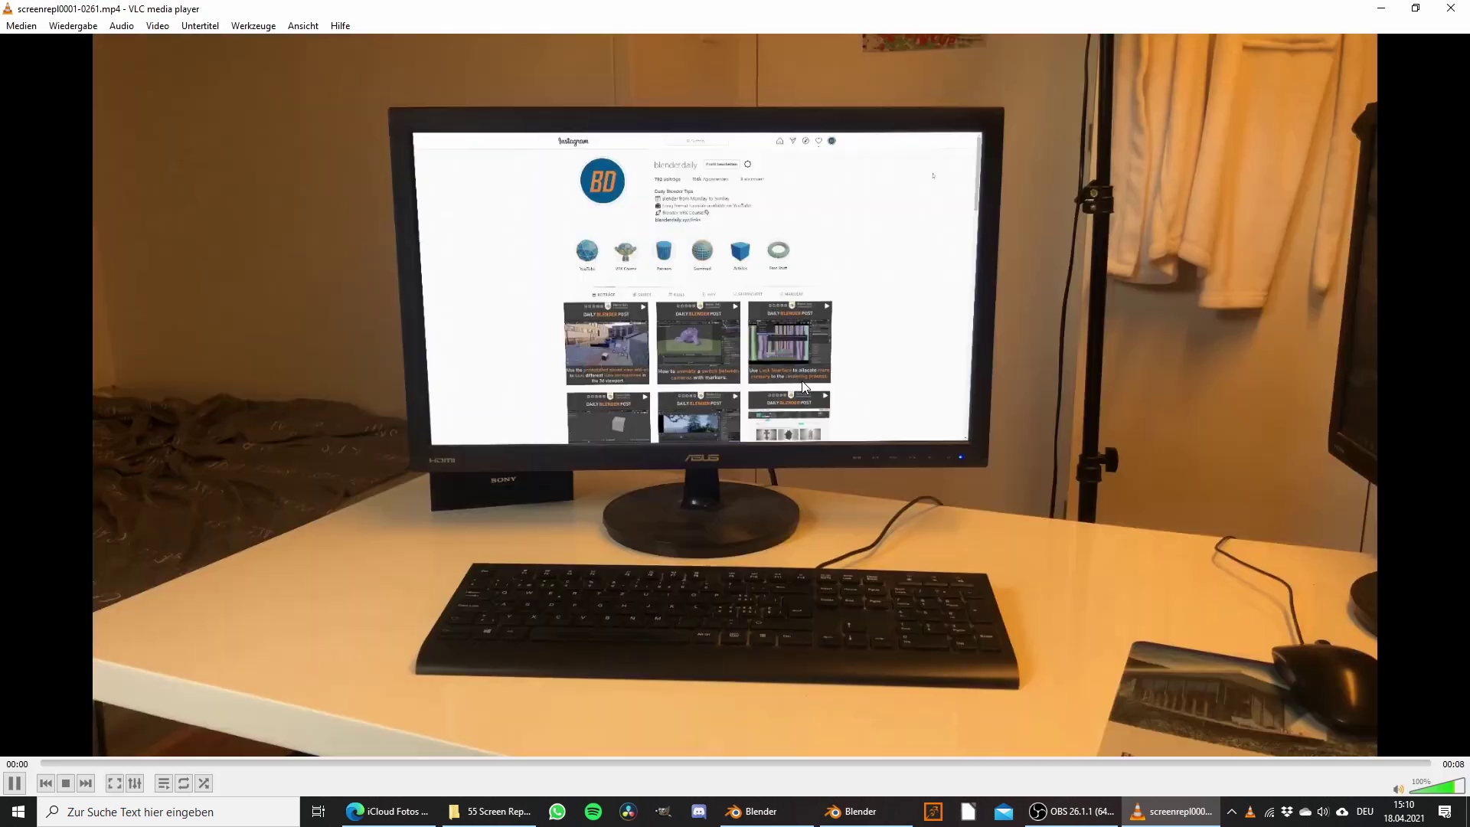